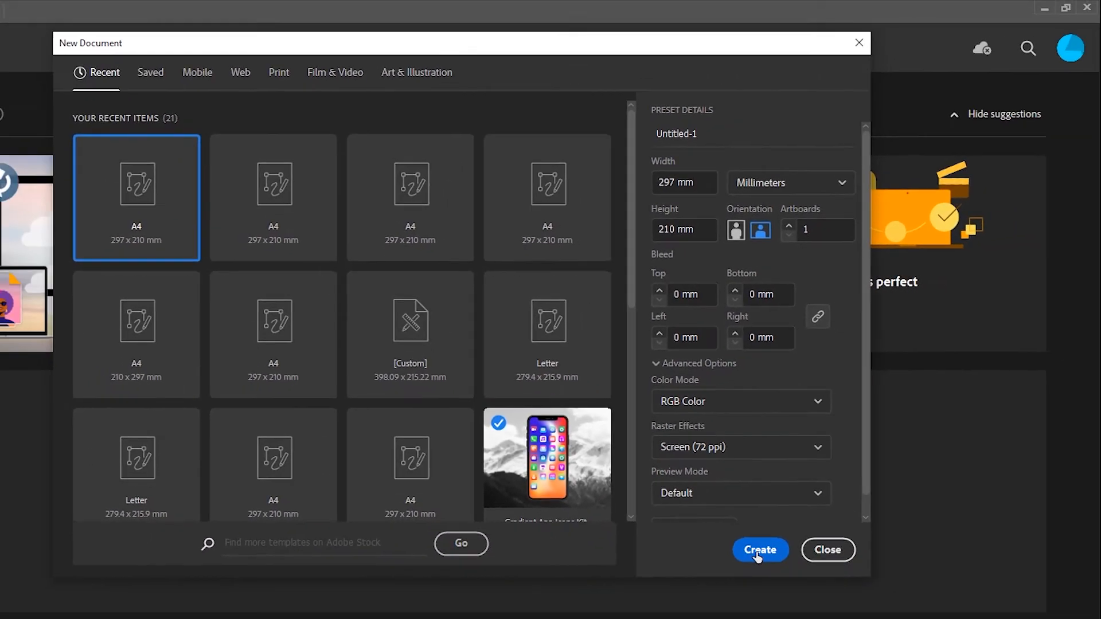
# Step: Create a landscape A4 RGB document of 297 x 210 mm and activate the Artboard tool
pyautogui.click(909, 615)
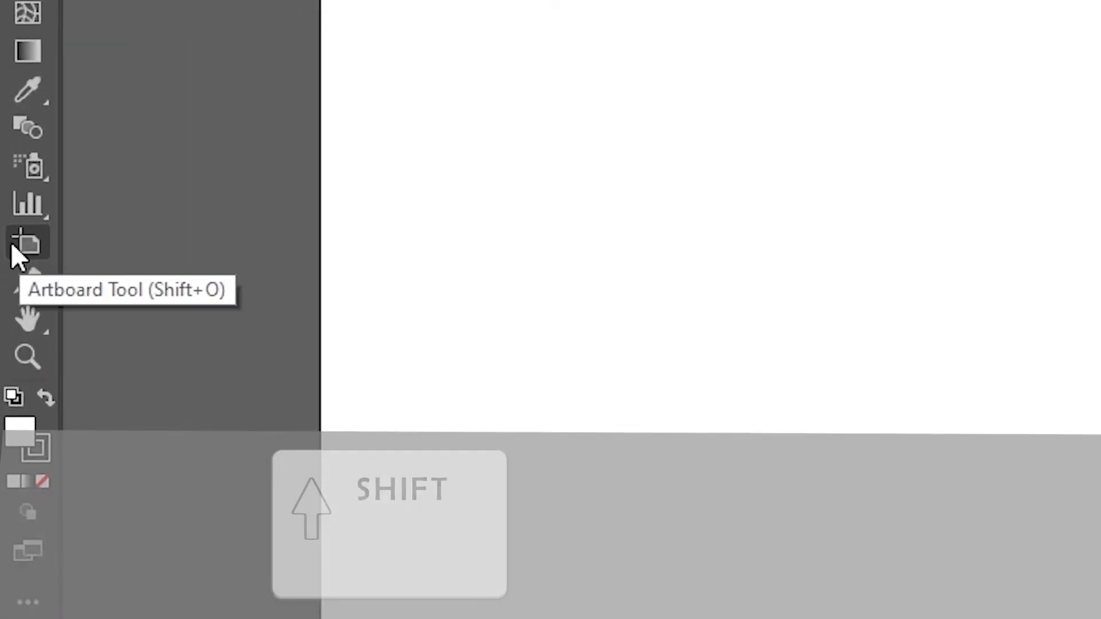
pyautogui.hotkey('shift', 'o')
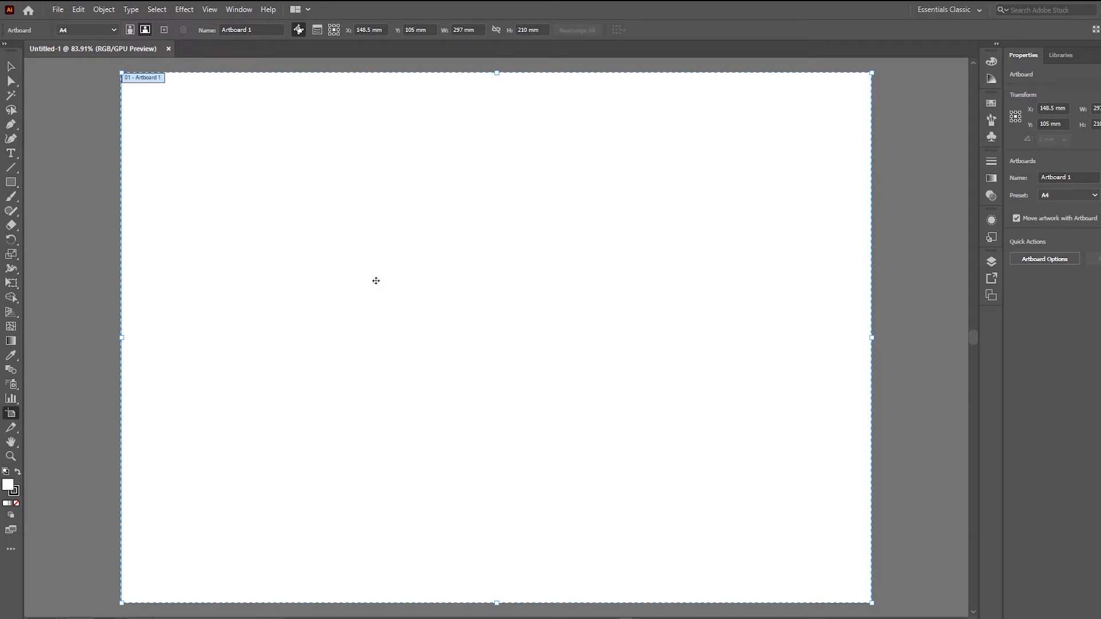
pyautogui.scroll(-1, 376, 281)
pyautogui.scroll(-1, 375, 286)
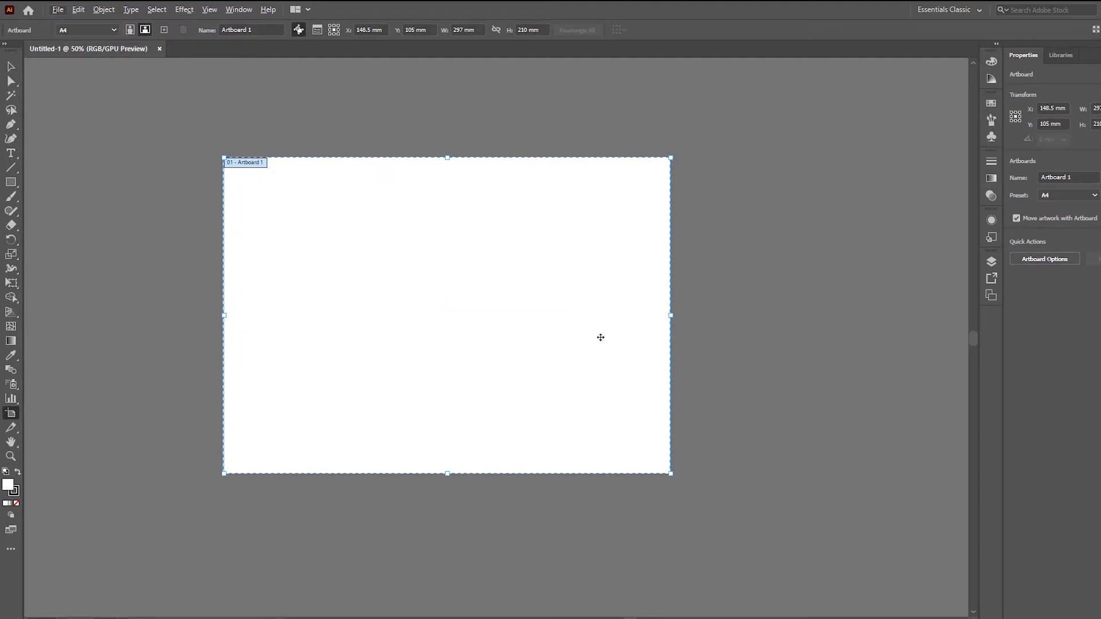
pyautogui.scroll(-2, 554, 316)
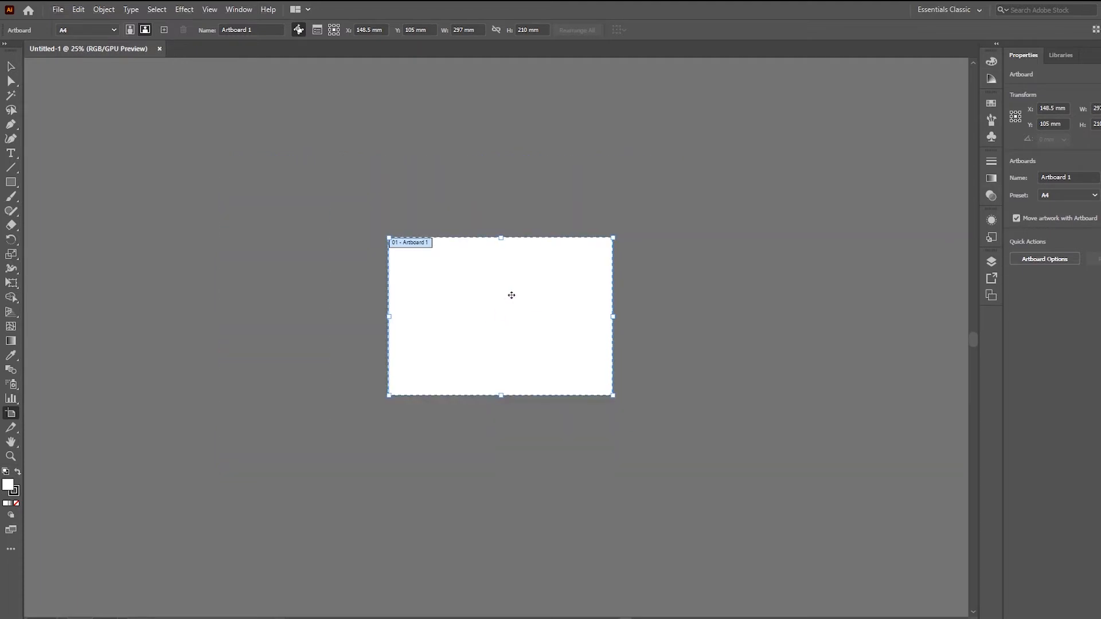
# Step: Move the artboard aside, resize it to about 240 x 176 mm, and place a duplicate beside it
pyautogui.moveTo(512, 295); pyautogui.dragTo(477, 314)
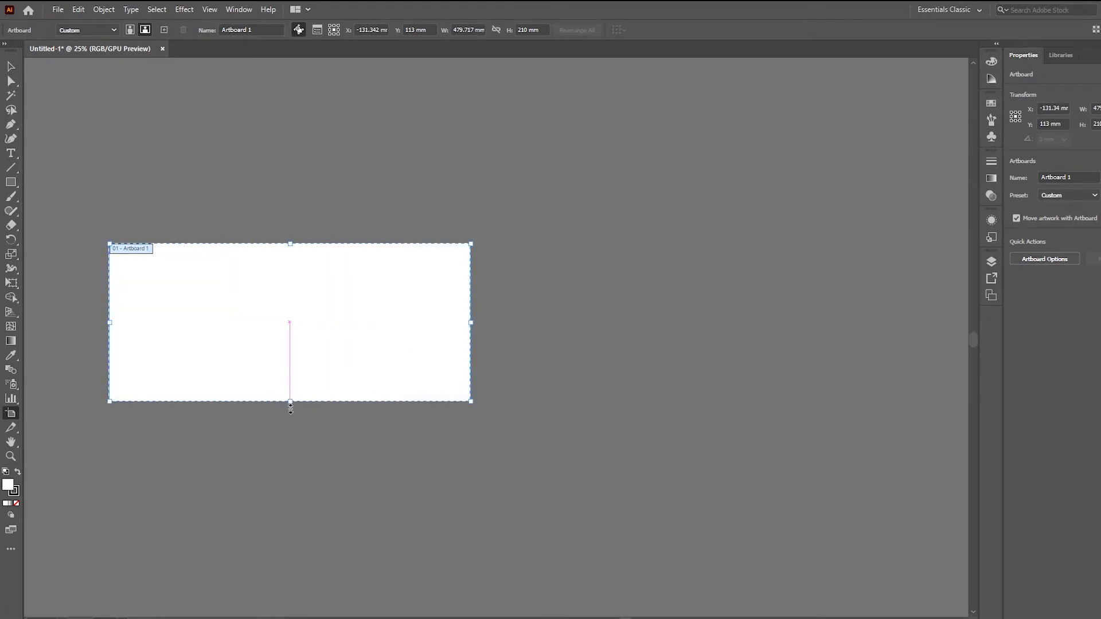
pyautogui.moveTo(291, 403); pyautogui.dragTo(291, 376)
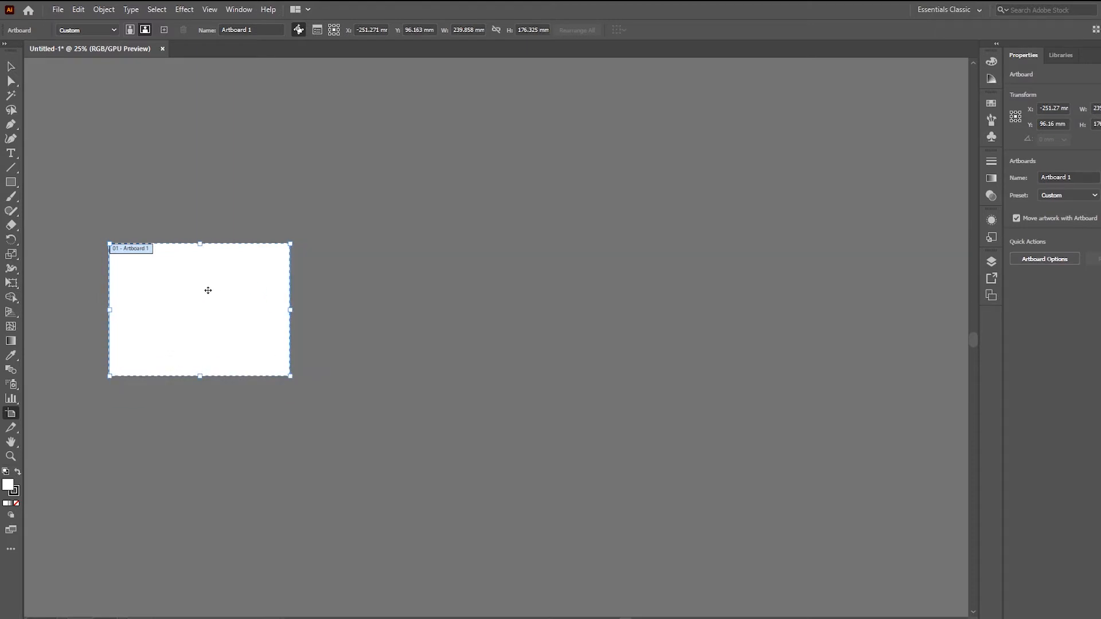
pyautogui.moveTo(208, 290); pyautogui.dragTo(369, 296)
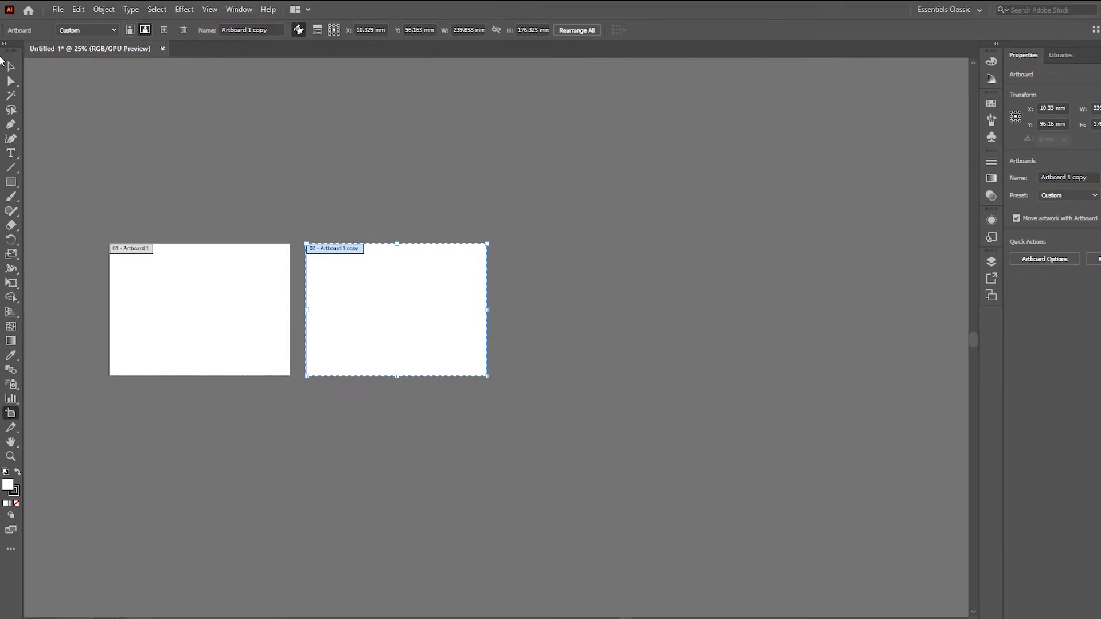
# Step: Draw a rectangle about 165 x 104 mm on the first artboard and fill it with green
pyautogui.click(11, 66)
pyautogui.click(18, 181)
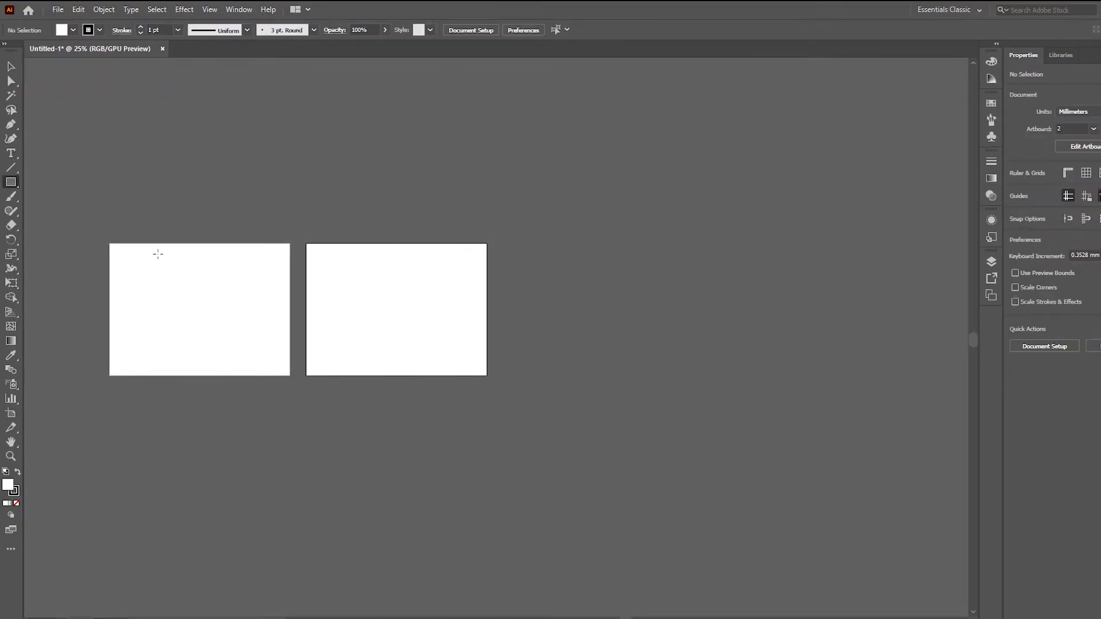
pyautogui.moveTo(131, 253); pyautogui.dragTo(256, 331)
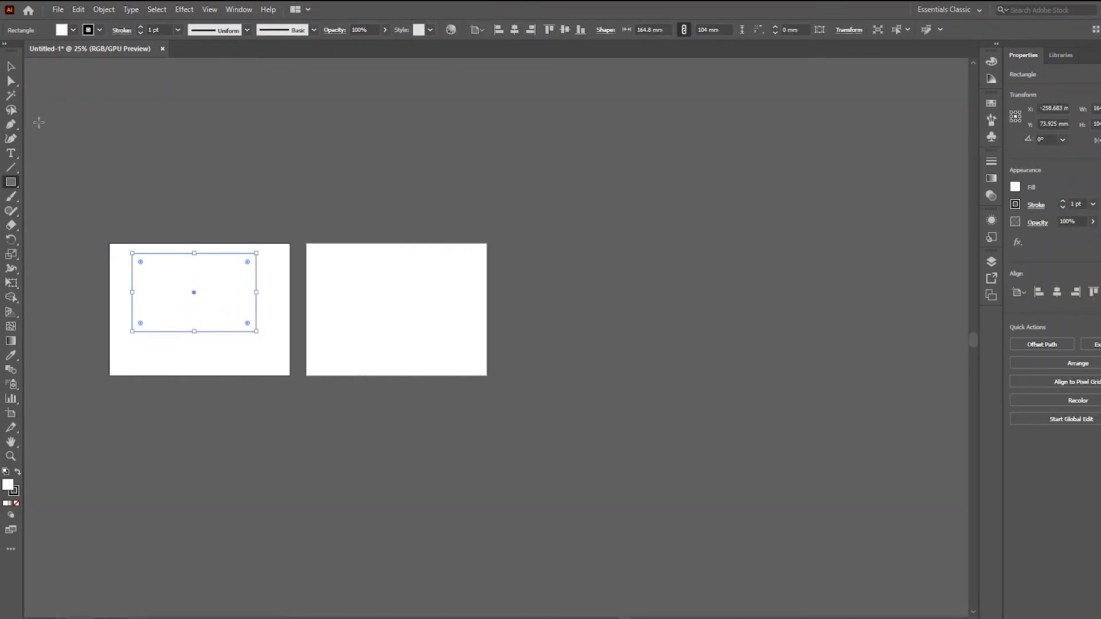
pyautogui.click(73, 30)
pyautogui.click(40, 59)
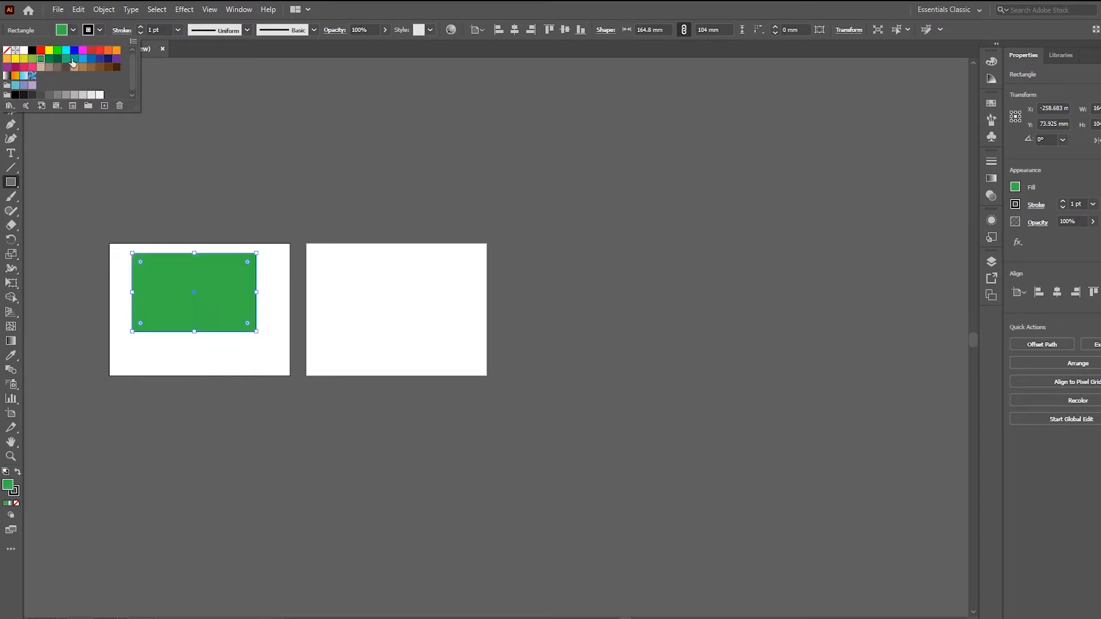
# Step: Draw an ellipse about 71 x 113 mm overlapping the rectangle's lower left corner and fill it with red
pyautogui.moveTo(11, 184); pyautogui.dragTo(67, 212)
pyautogui.moveTo(123, 298)
pyautogui.mouseDown()
pyautogui.moveTo(191, 360)
pyautogui.moveTo(177, 383)
pyautogui.mouseUp()
pyautogui.click(72, 30)
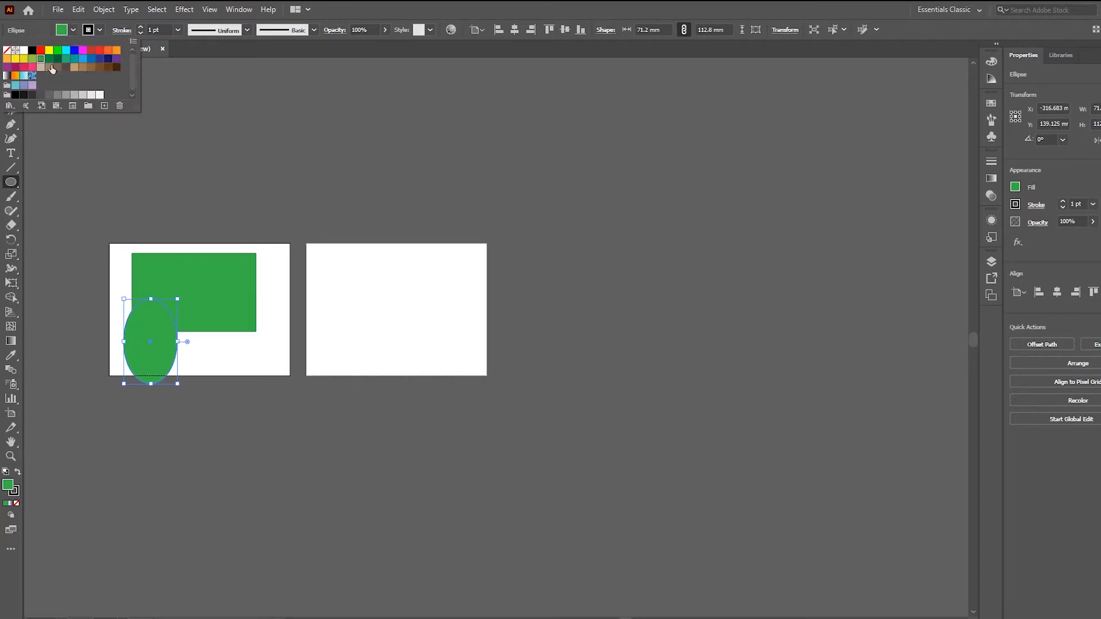
pyautogui.click(41, 54)
pyautogui.press('Escape')
pyautogui.click(10, 66)
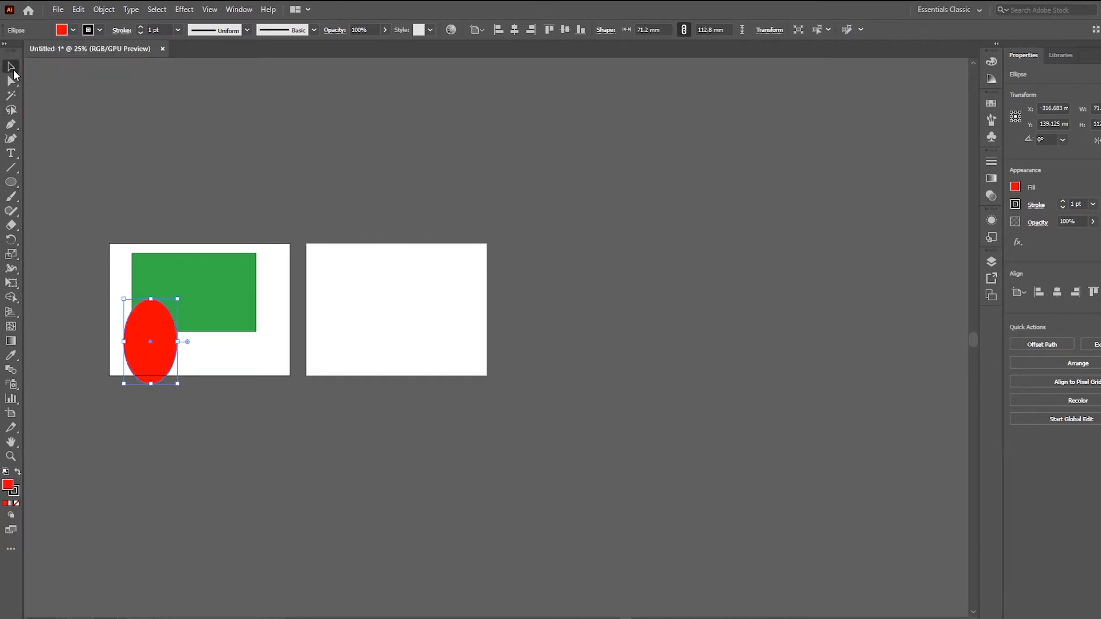
# Step: Duplicate Artboard 1 with its artwork directly below the original
pyautogui.click(231, 365)
pyautogui.click(10, 413)
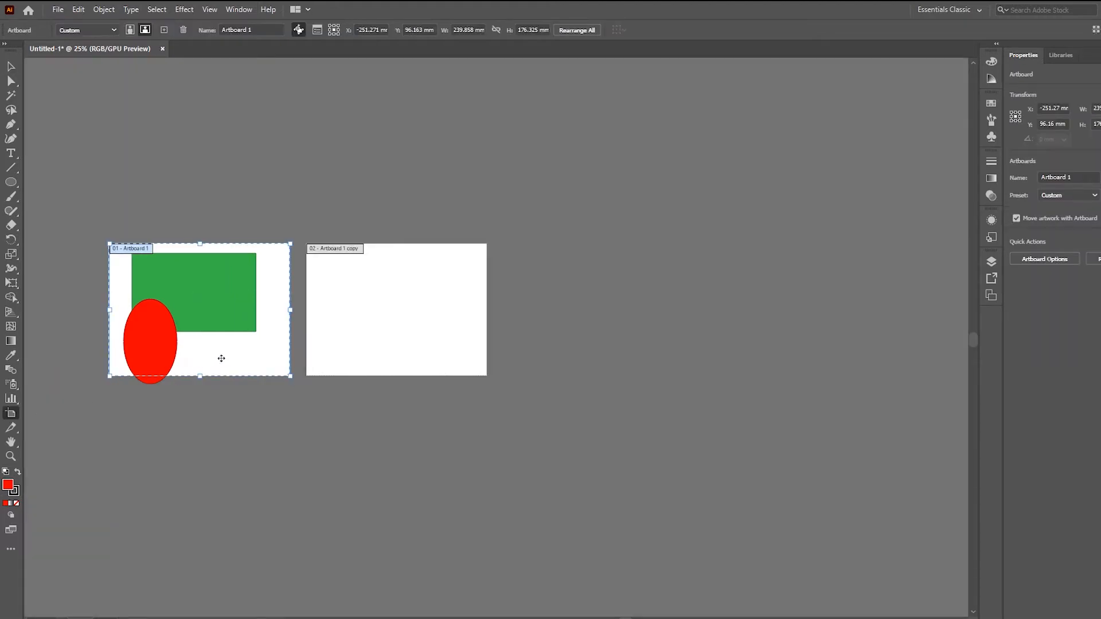
pyautogui.moveTo(221, 358); pyautogui.dragTo(225, 517)
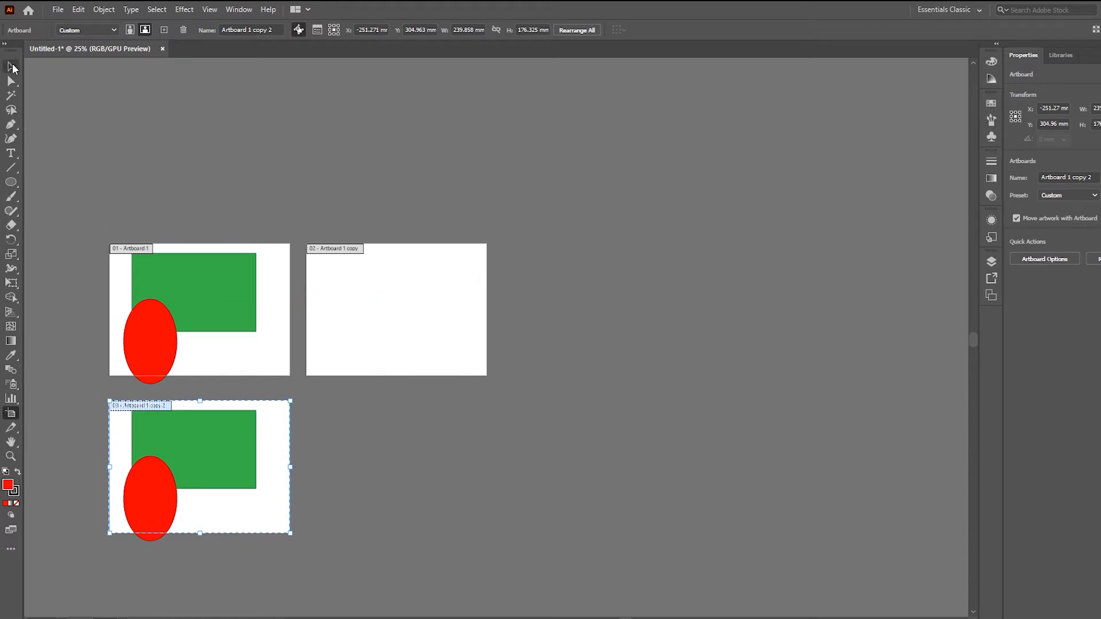
# Step: Enlarge the blank artboard beside Artboard 1 to about 379 x 239 mm
pyautogui.click(406, 319)
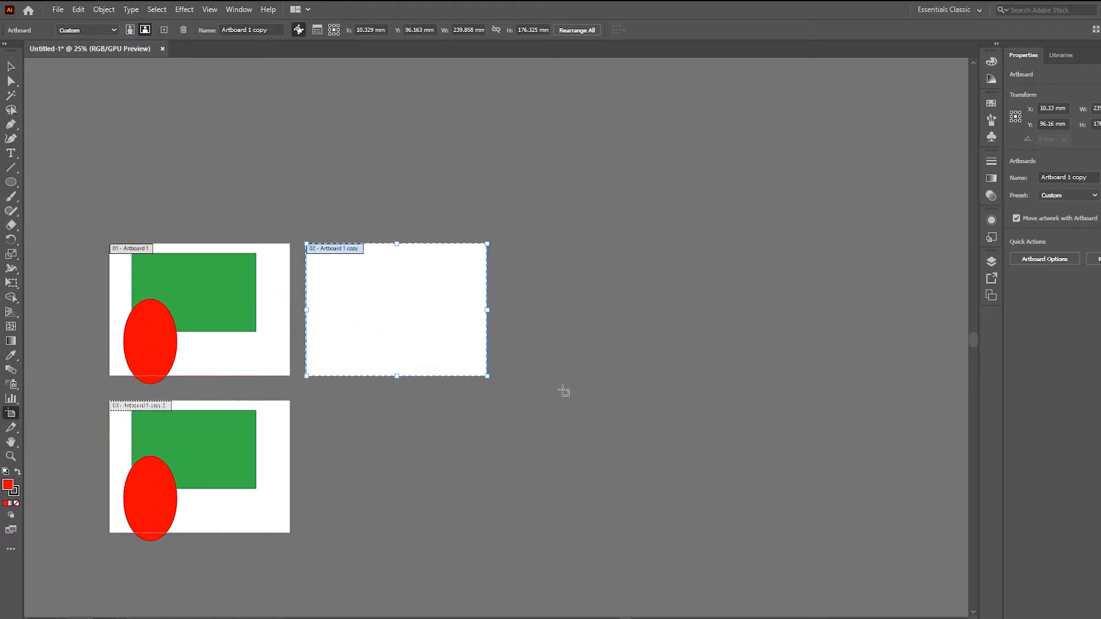
pyautogui.moveTo(485, 377); pyautogui.dragTo(551, 423)
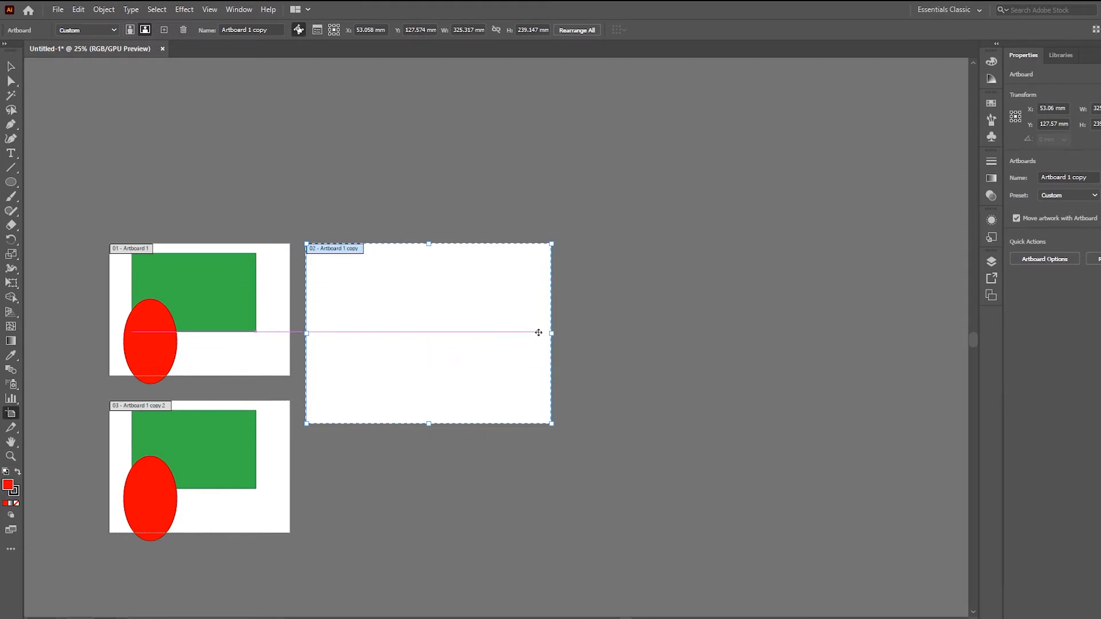
pyautogui.moveTo(551, 334); pyautogui.dragTo(592, 329)
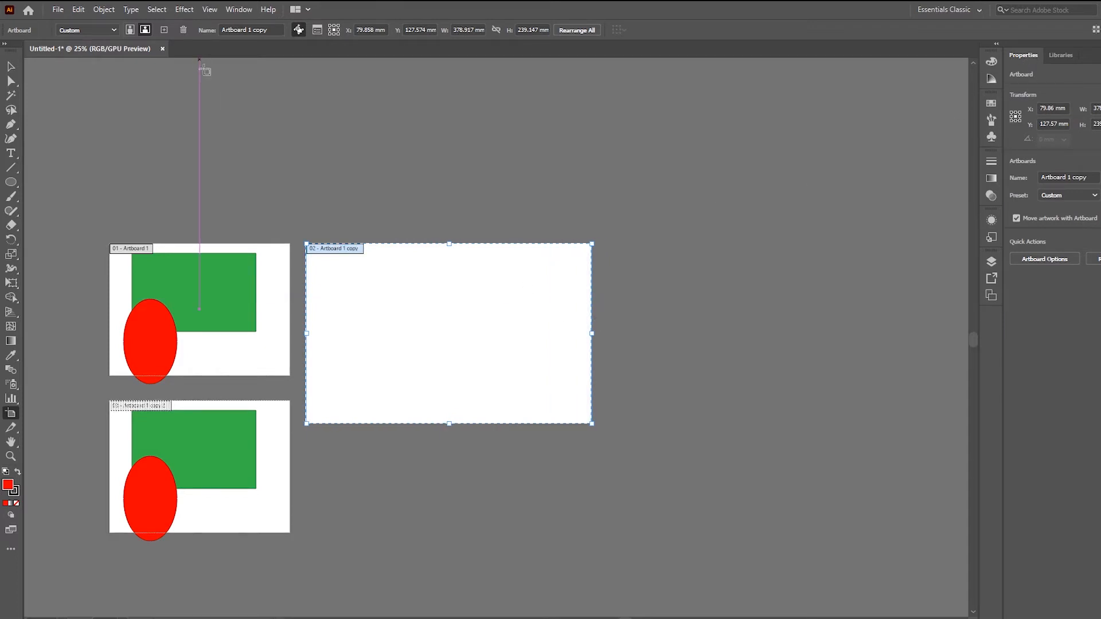
# Step: Examine the size presets available for the selected artboard and leave artboard editing without choosing one
pyautogui.click(238, 10)
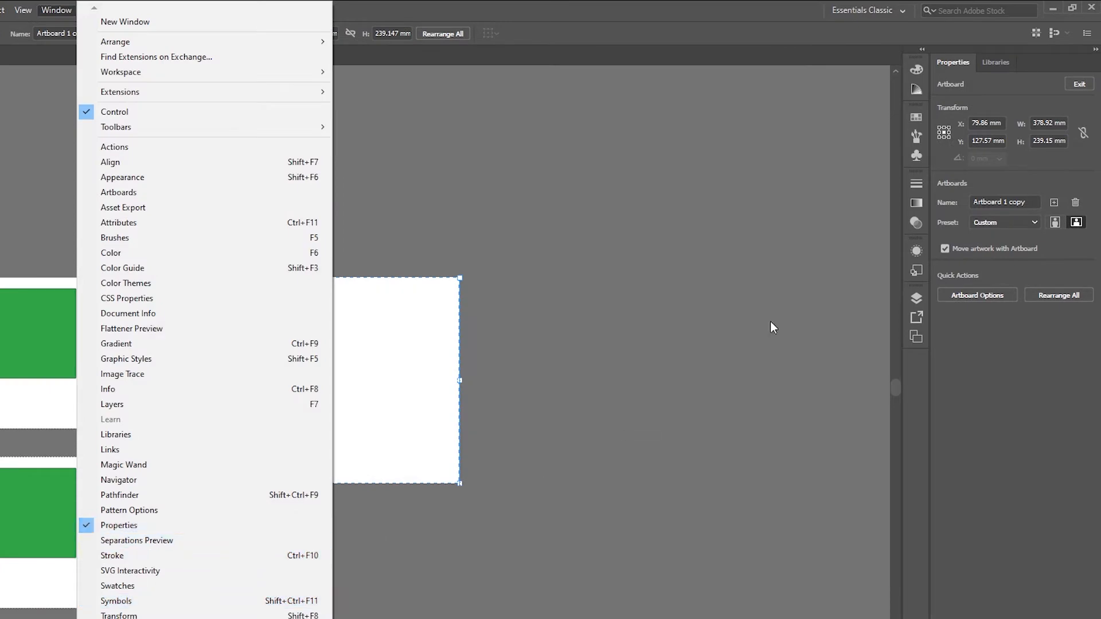
pyautogui.click(1004, 223)
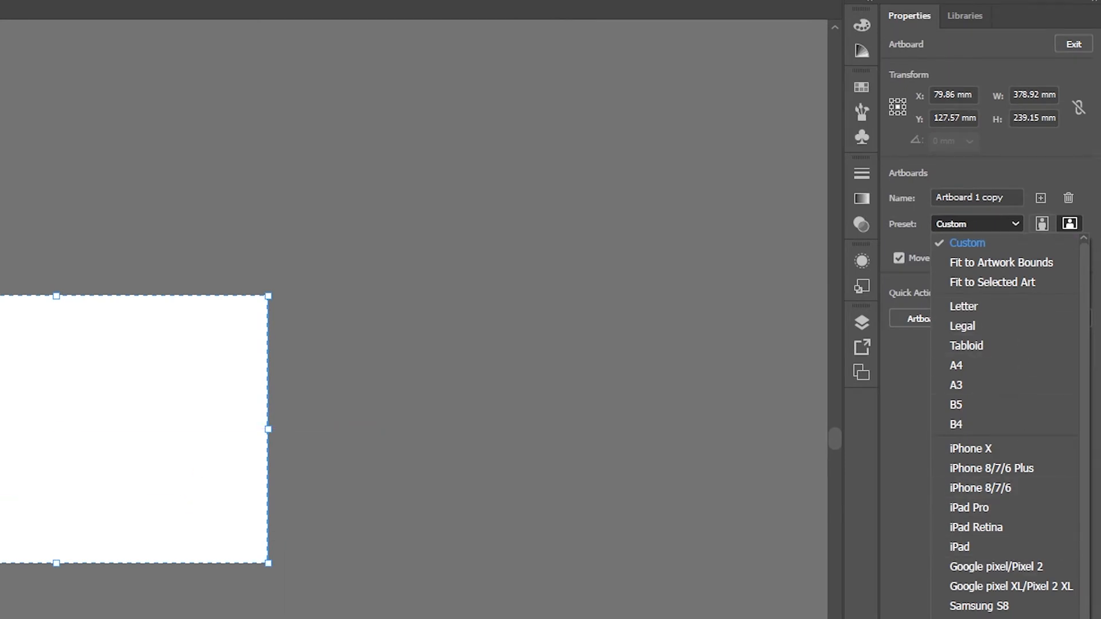
pyautogui.scroll(-4, 1014, 533)
pyautogui.scroll(4, 1018, 534)
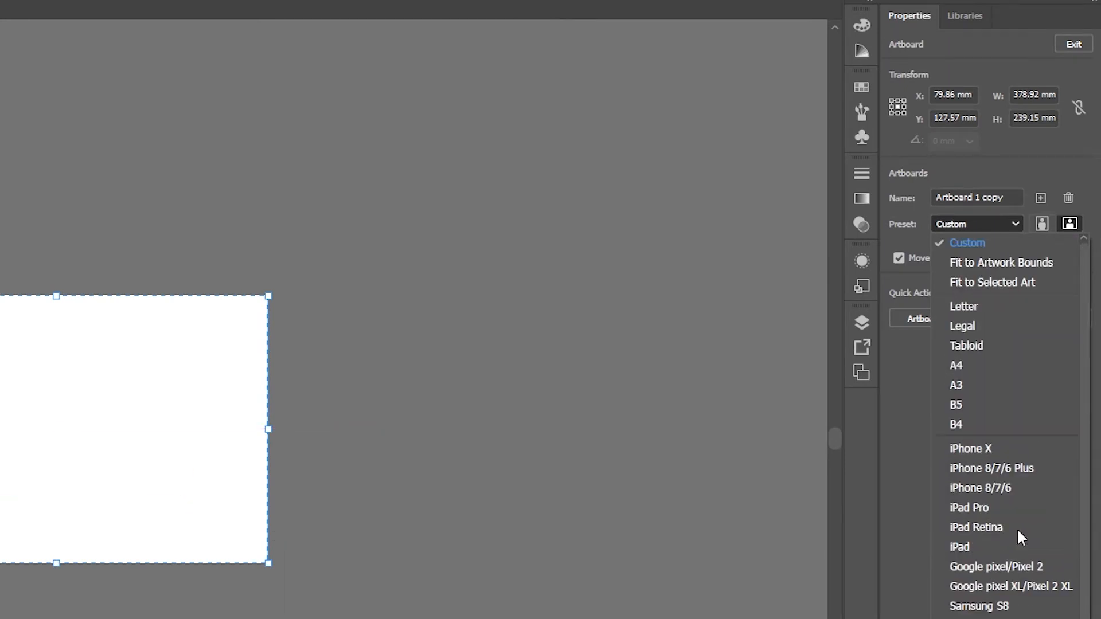
pyautogui.click(946, 170)
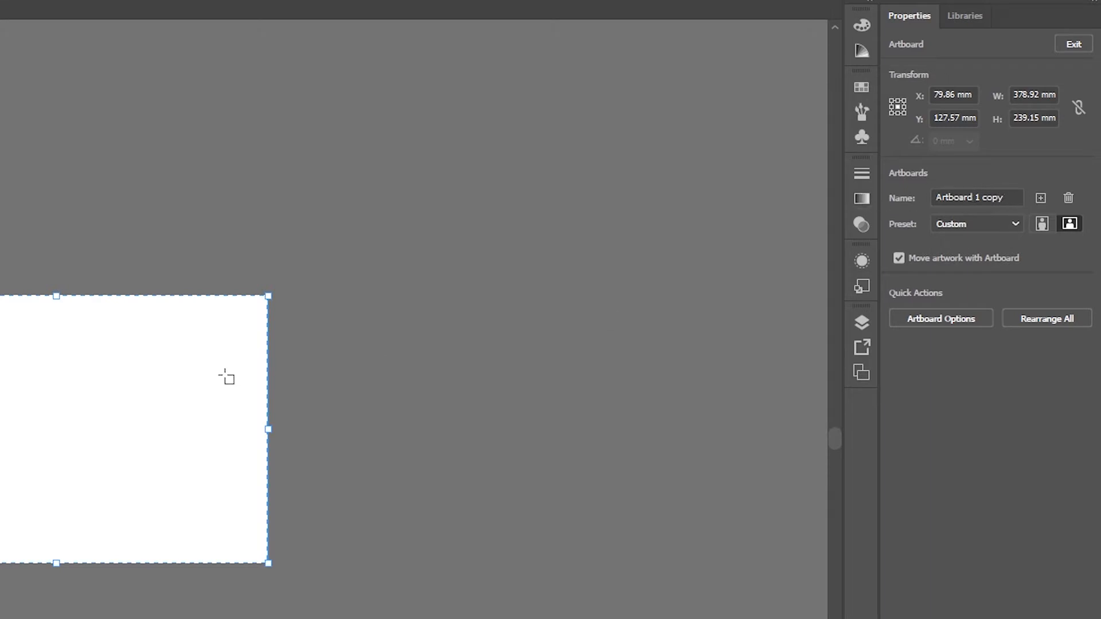
pyautogui.press('Escape')
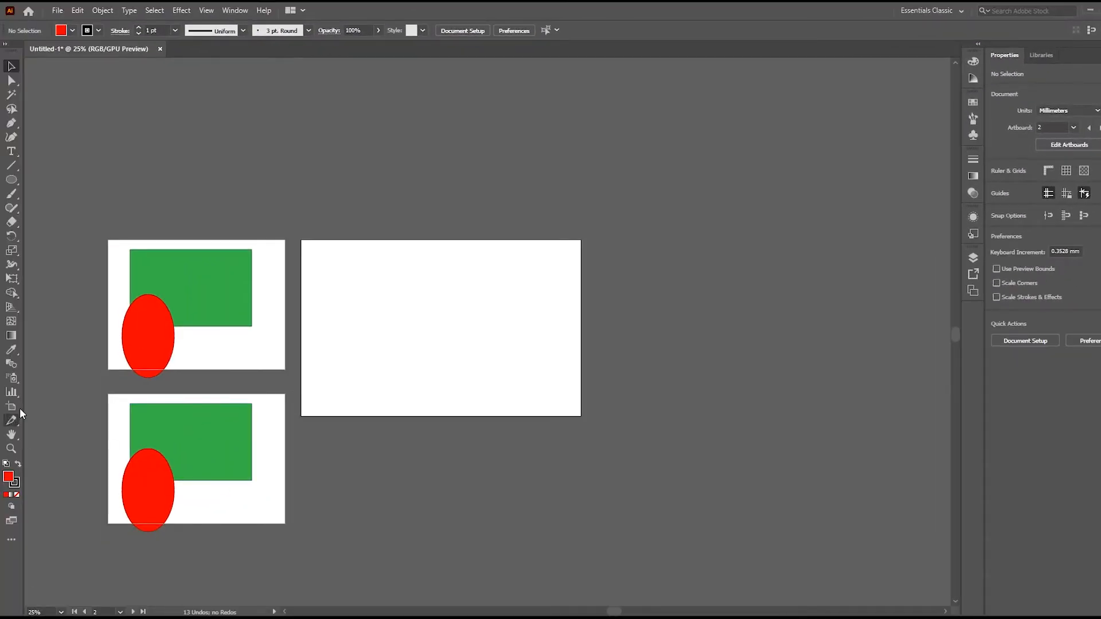
# Step: Move the green rectangle from Artboard 1 to the empty canvas above and create an artboard fitted to its bounds
pyautogui.moveTo(181, 291); pyautogui.dragTo(360, 131)
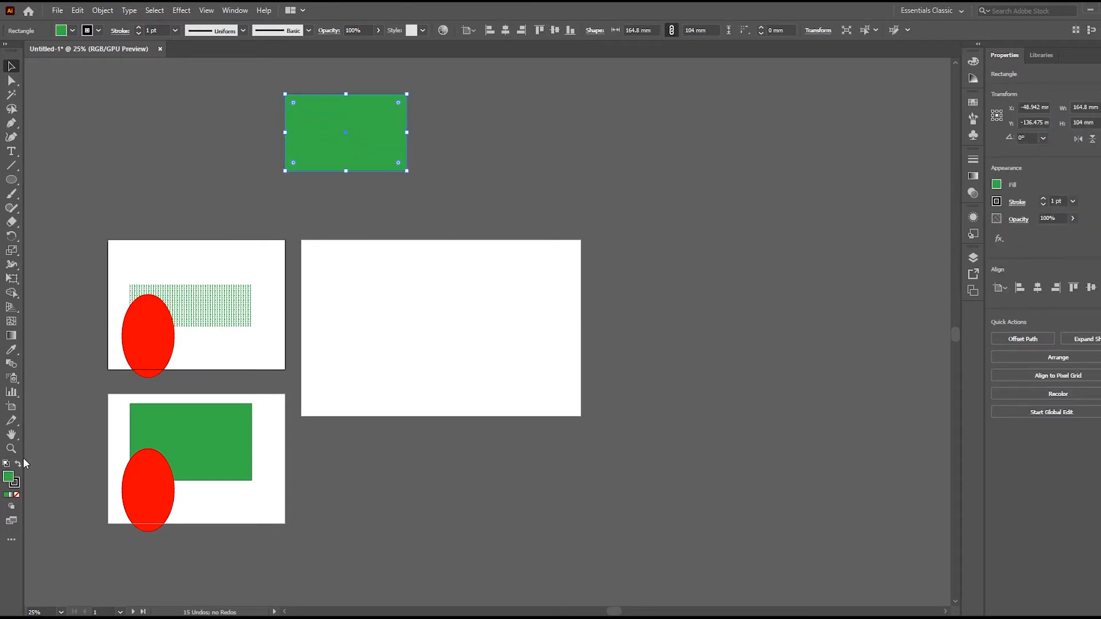
pyautogui.click(8, 408)
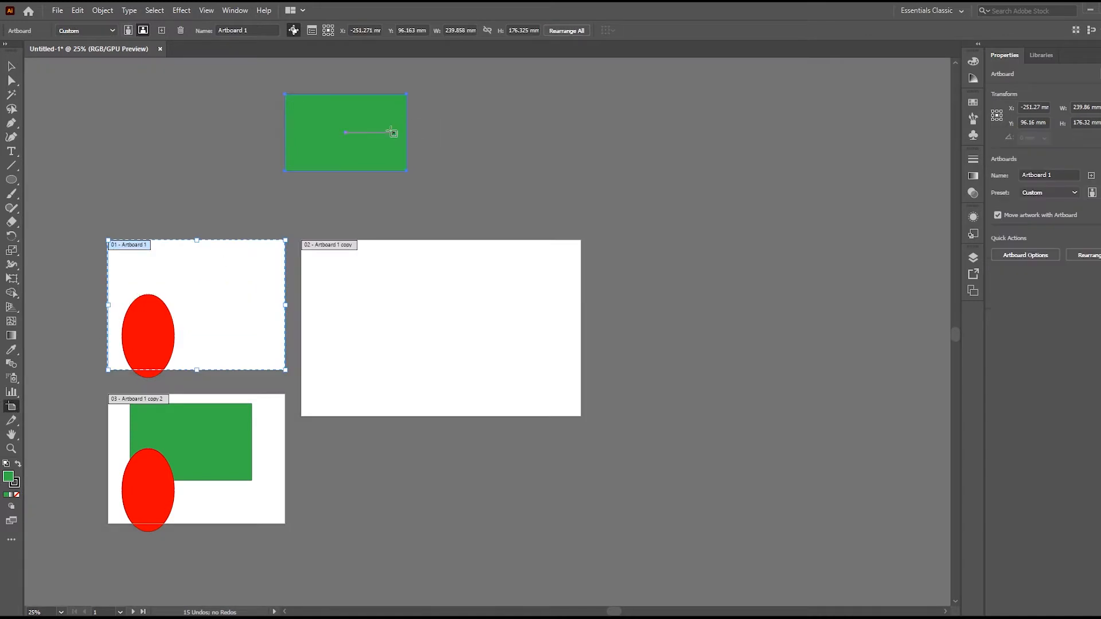
pyautogui.click(327, 129)
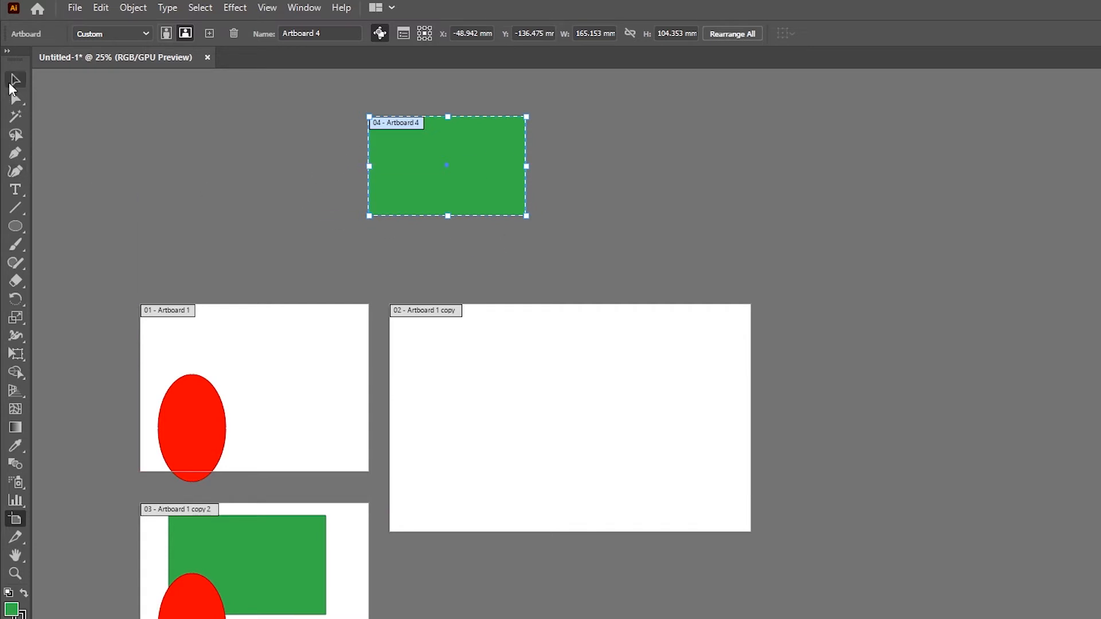
# Step: Move the green rectangle off its fitted artboard onto the empty canvas to the right
pyautogui.click(15, 80)
pyautogui.click(481, 137)
pyautogui.moveTo(459, 162); pyautogui.dragTo(705, 192)
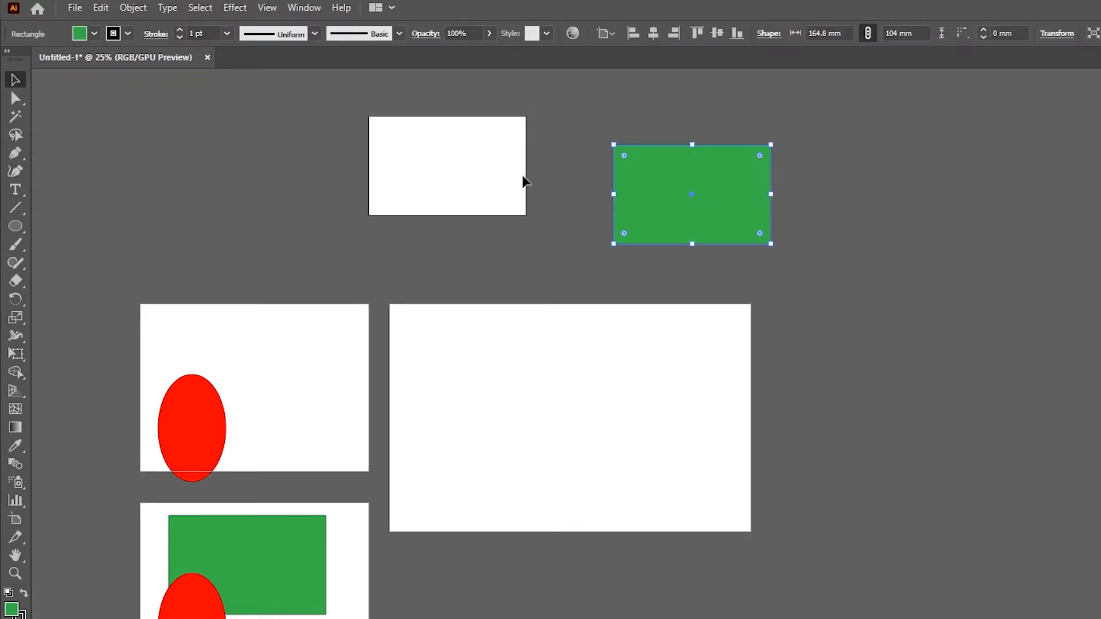
# Step: Move the red ellipse from Artboard 1 to the empty canvas at the far right and create an artboard fitted to it
pyautogui.moveTo(163, 401); pyautogui.dragTo(937, 303)
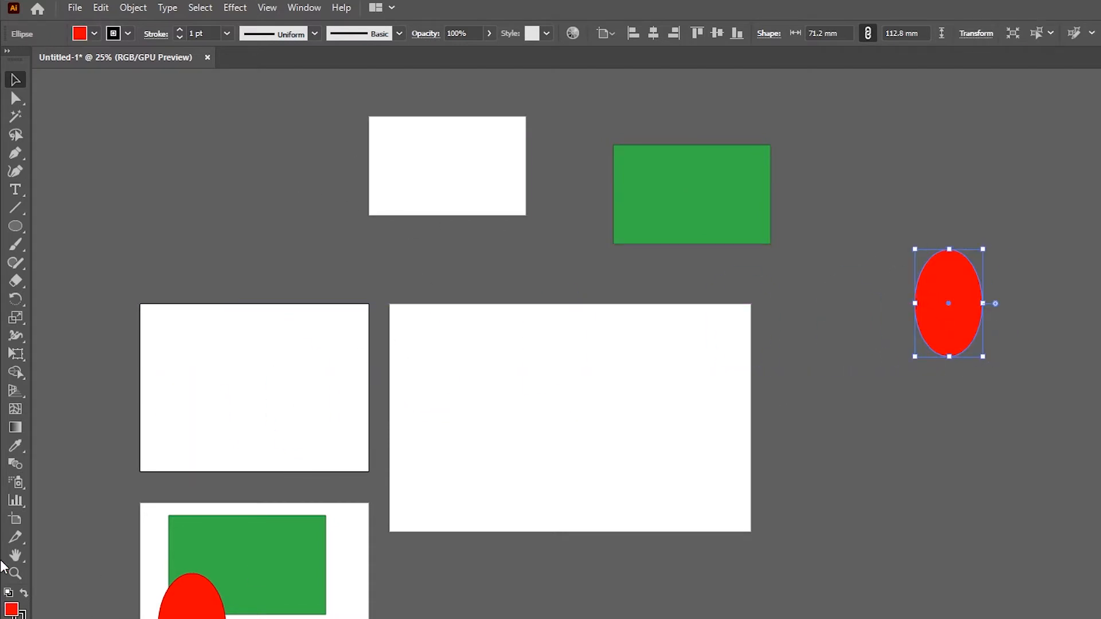
pyautogui.click(15, 519)
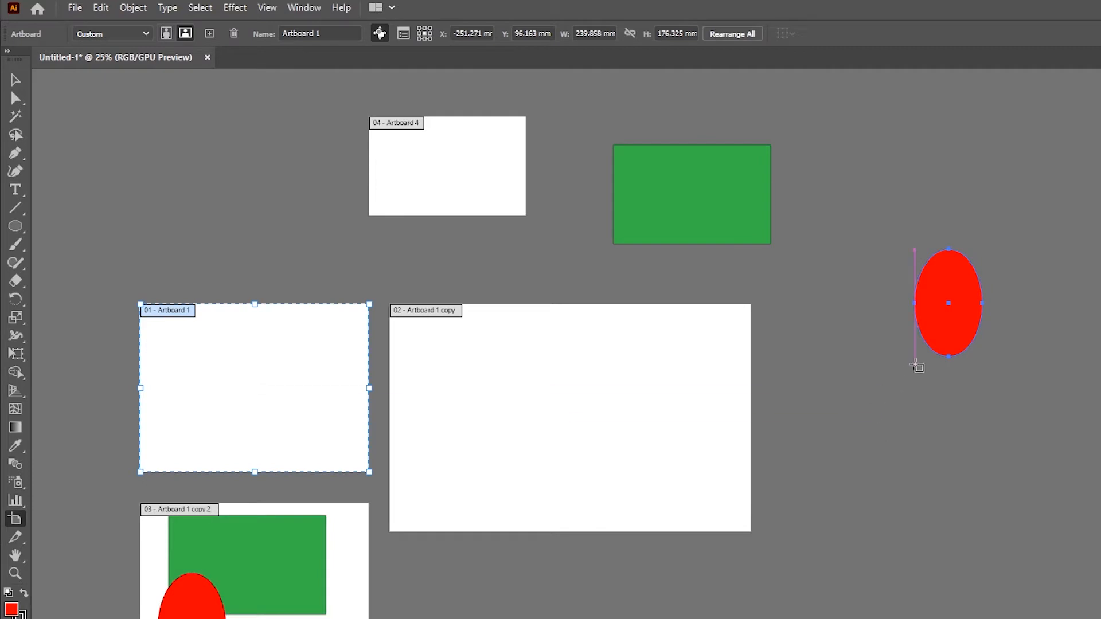
pyautogui.click(947, 296)
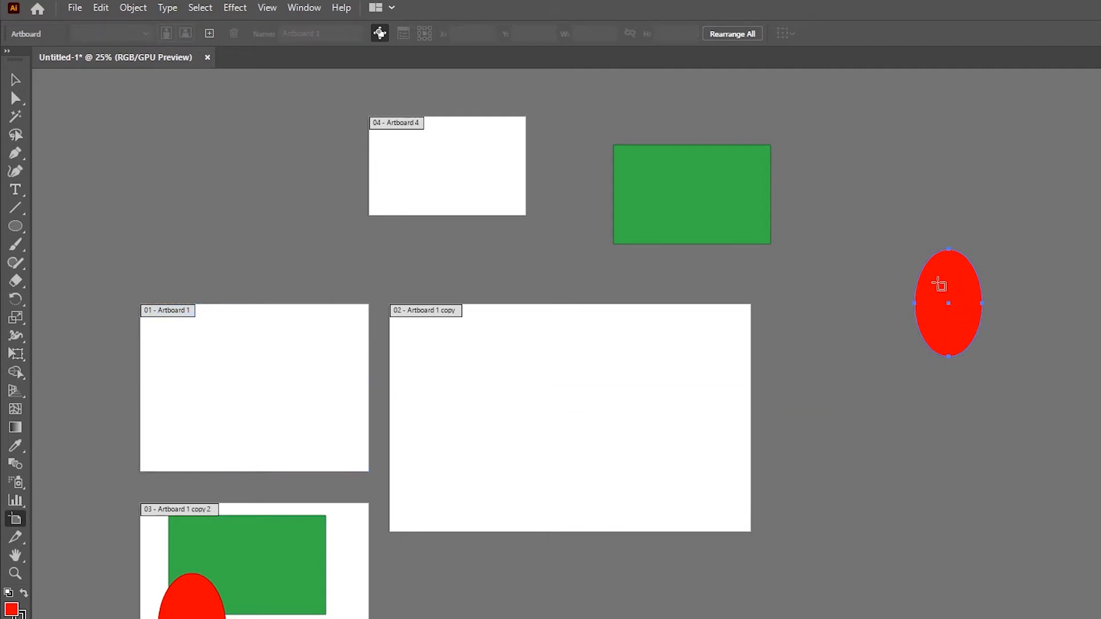
pyautogui.click(938, 285)
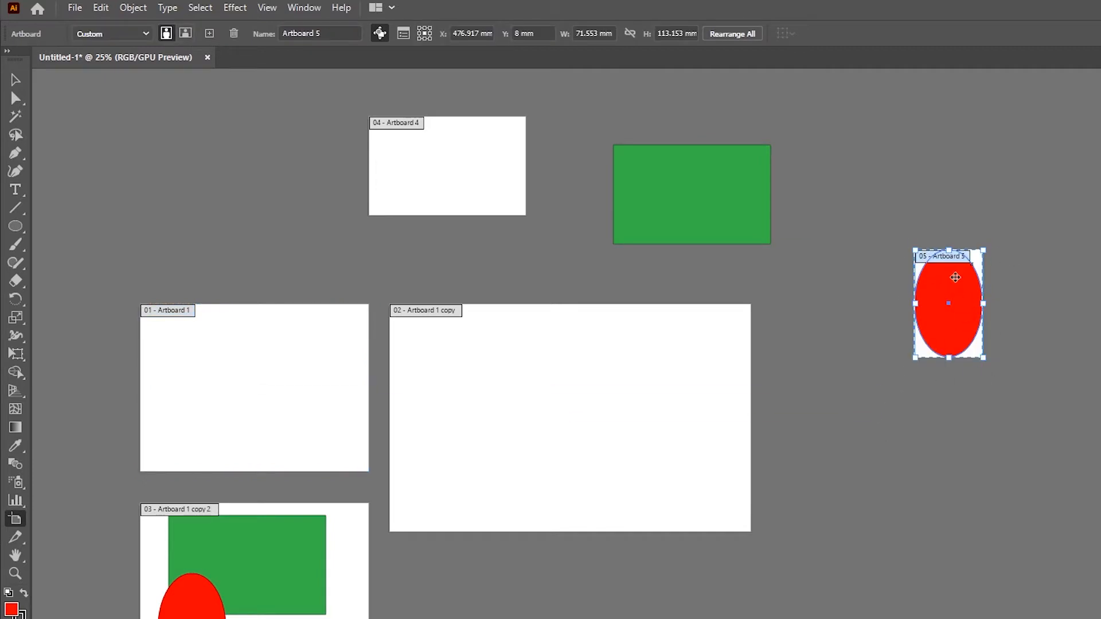
# Step: Move the red ellipse off its fitted artboard and undo the move
pyautogui.click(14, 83)
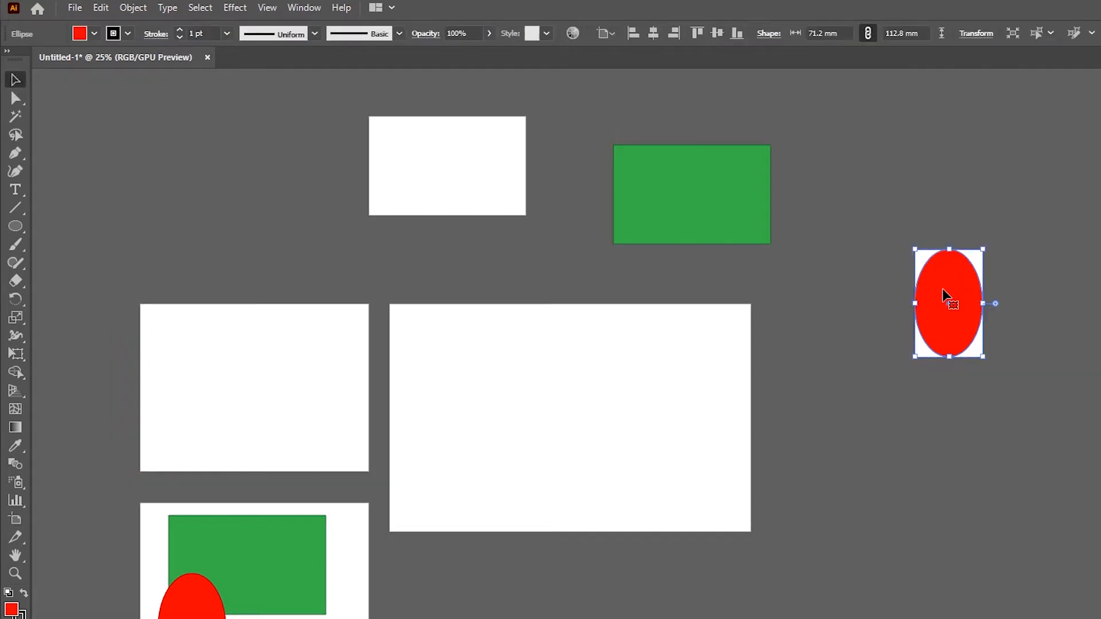
pyautogui.moveTo(948, 299); pyautogui.dragTo(899, 412)
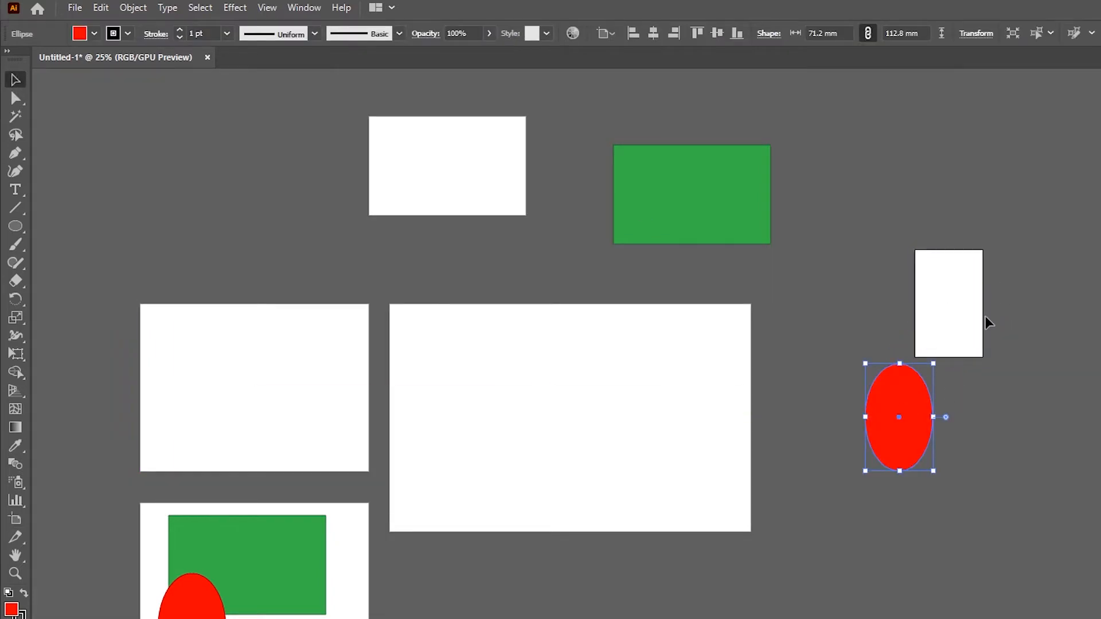
pyautogui.hotkey('ctrl', 'z')
# Step: Display the list of all artboards in the document
pyautogui.scroll(-1, 882, 422)
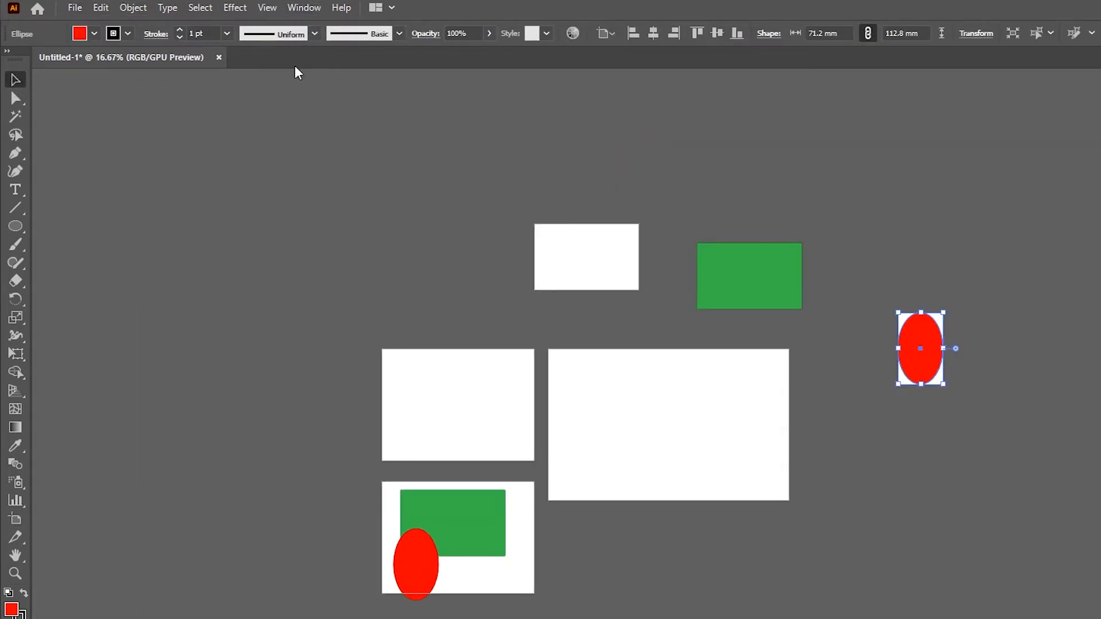
pyautogui.click(305, 7)
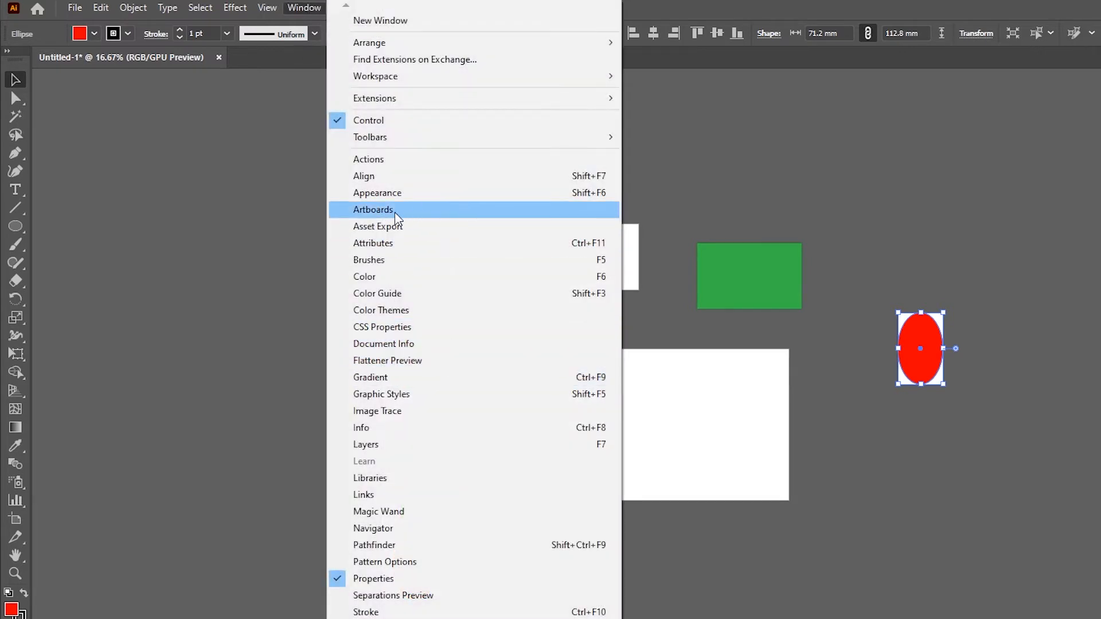
pyautogui.click(394, 212)
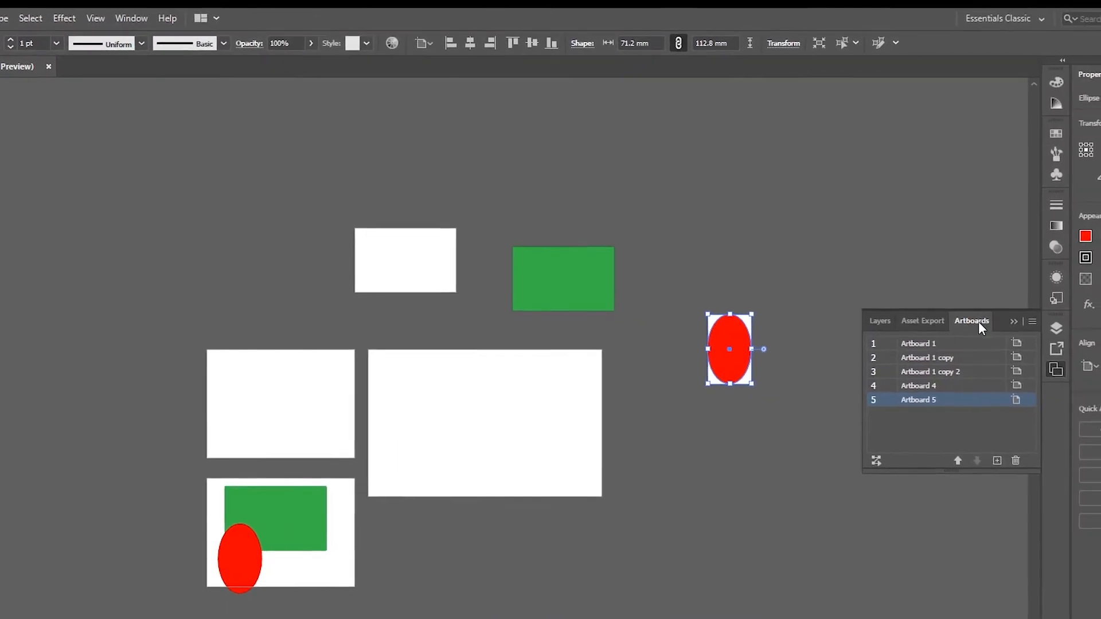
# Step: Float the Artboards list on its own over the empty canvas below the red ellipse and collapse the remaining Asset Export group
pyautogui.moveTo(1037, 326); pyautogui.dragTo(701, 124)
pyautogui.moveTo(634, 119); pyautogui.dragTo(633, 119)
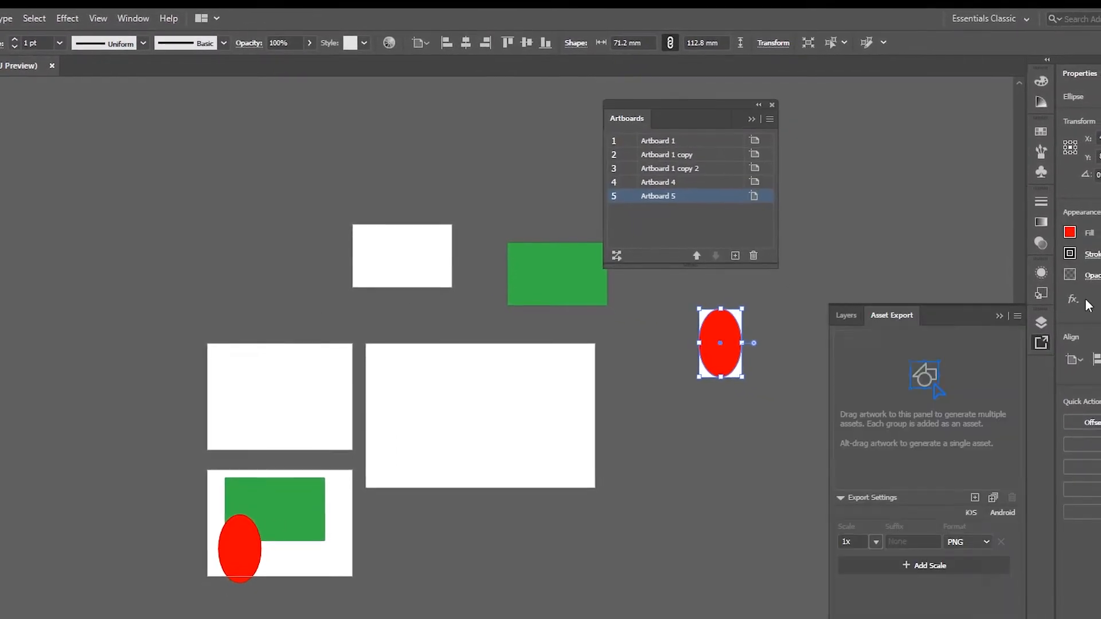
pyautogui.click(1003, 317)
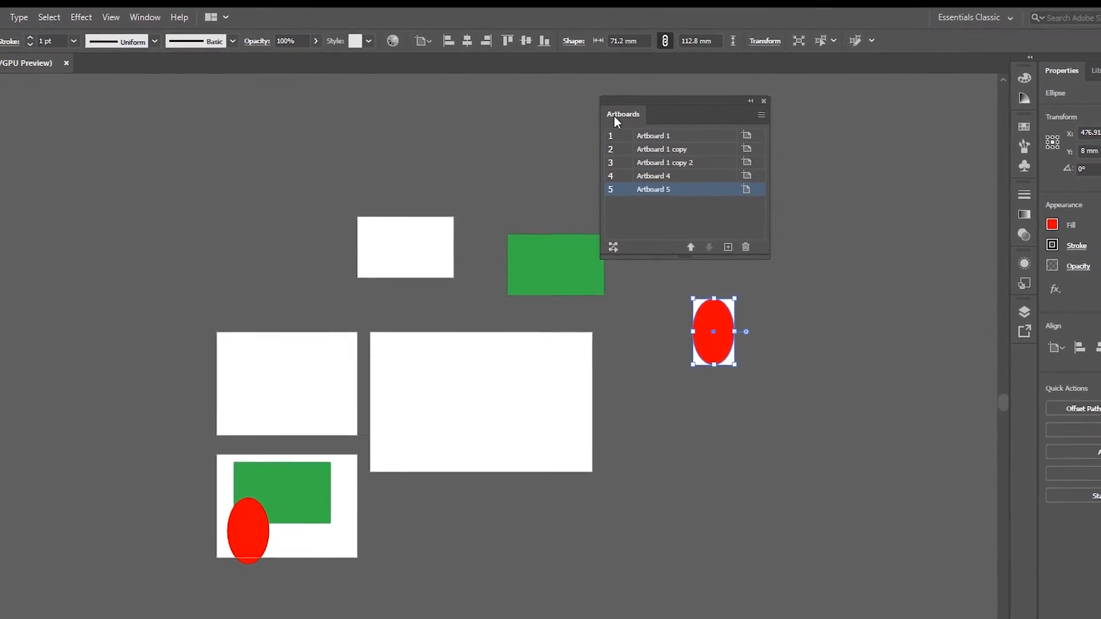
pyautogui.moveTo(614, 116); pyautogui.dragTo(719, 446)
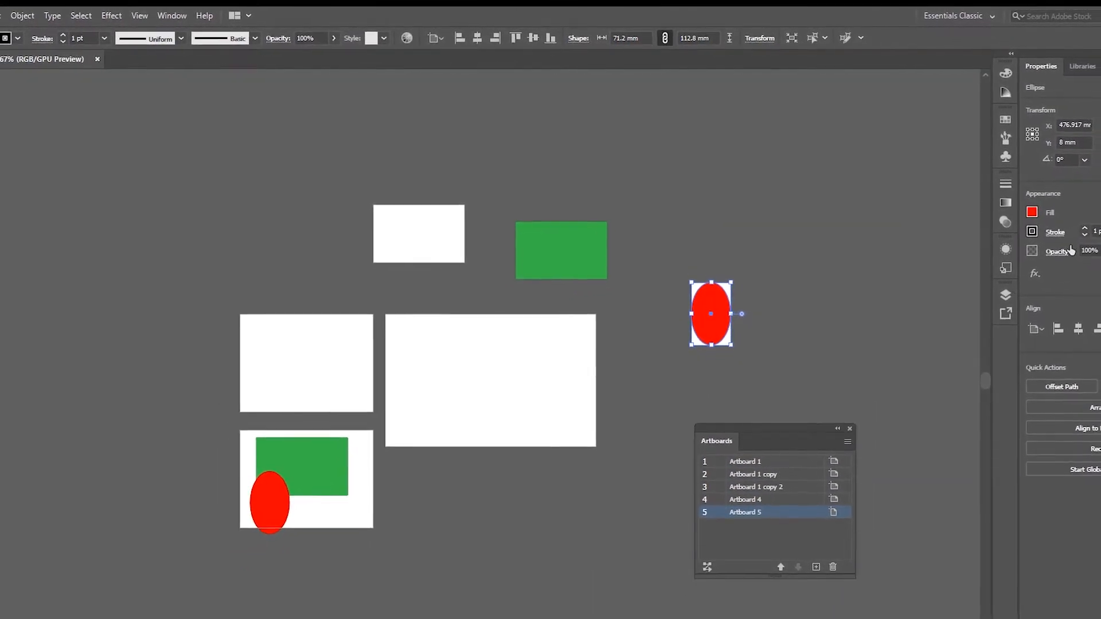
pyautogui.click(1002, 292)
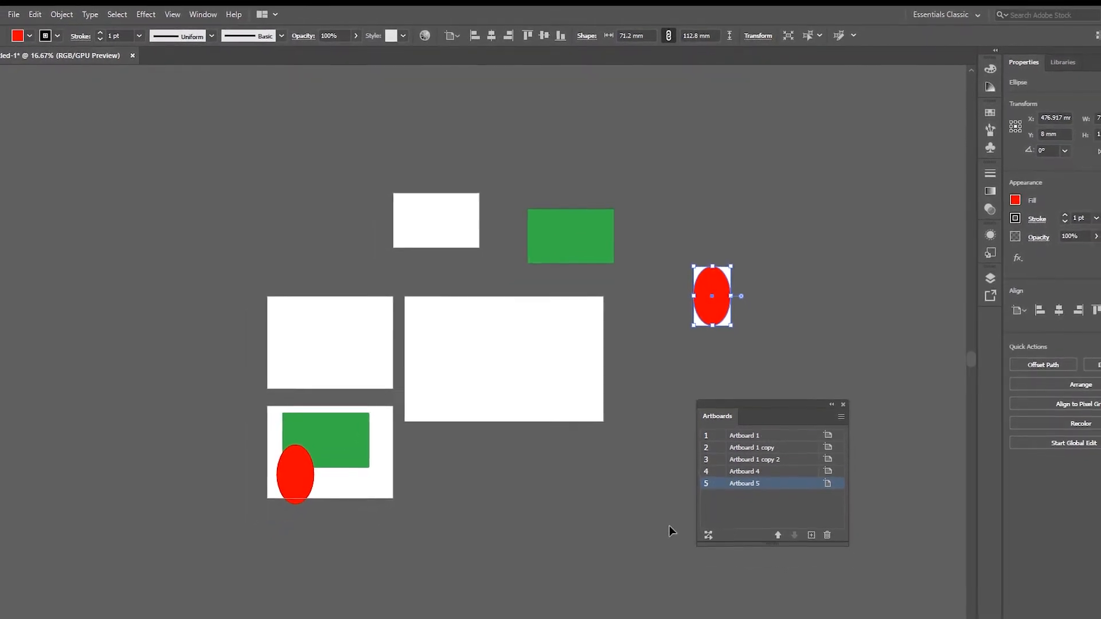
# Step: Delete Artboard 5 but keep its red ellipse, and make Artboard 1 the active artboard
pyautogui.press('Delete')
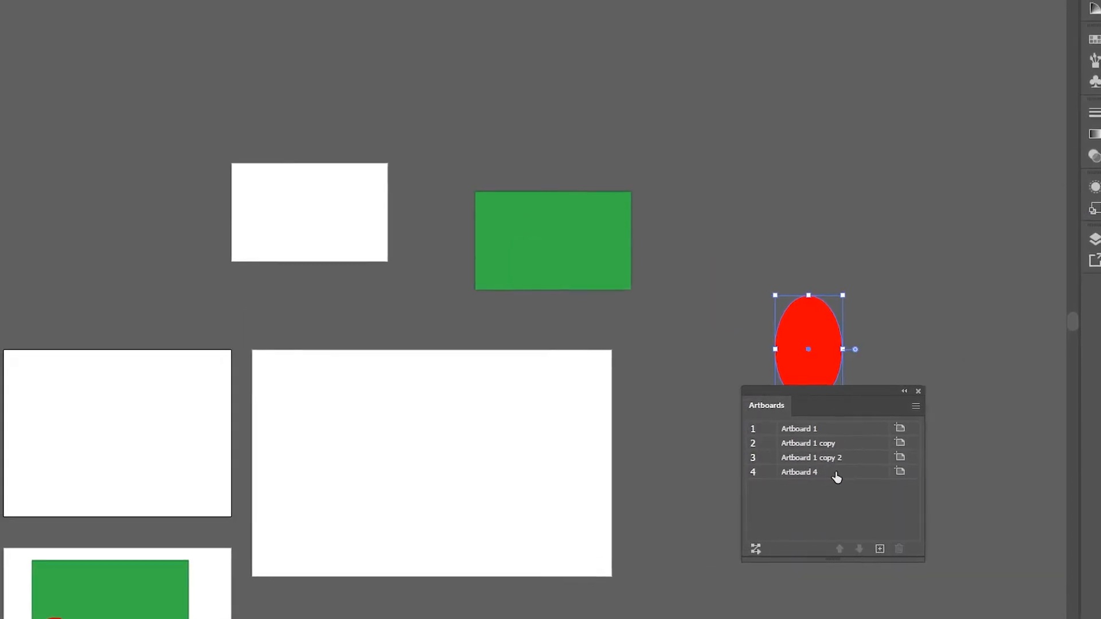
pyautogui.click(820, 471)
pyautogui.click(817, 456)
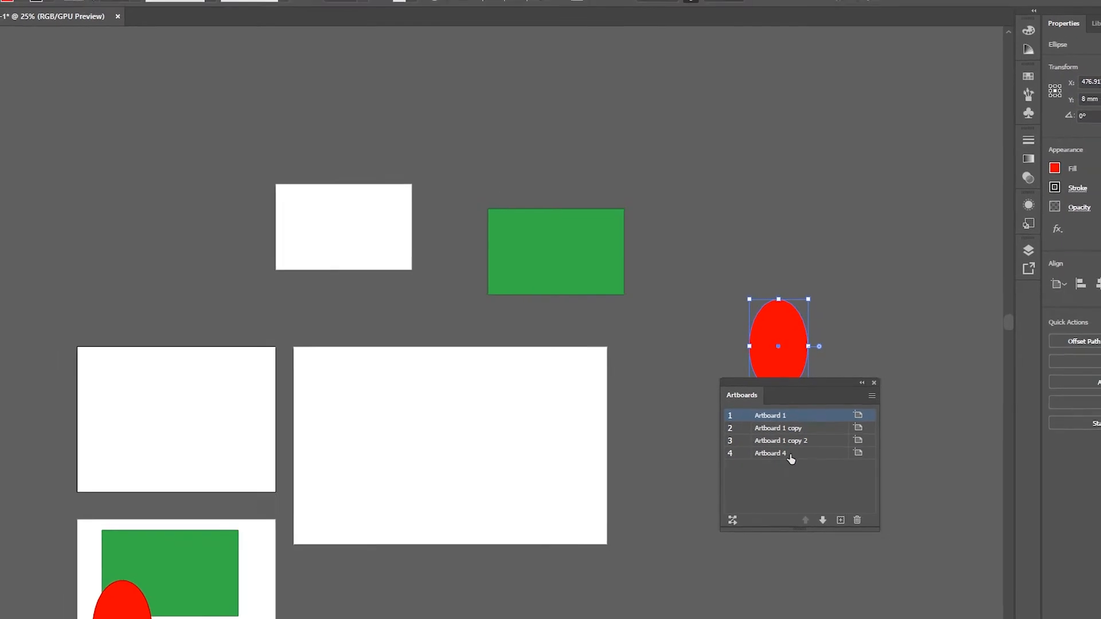
pyautogui.click(767, 410)
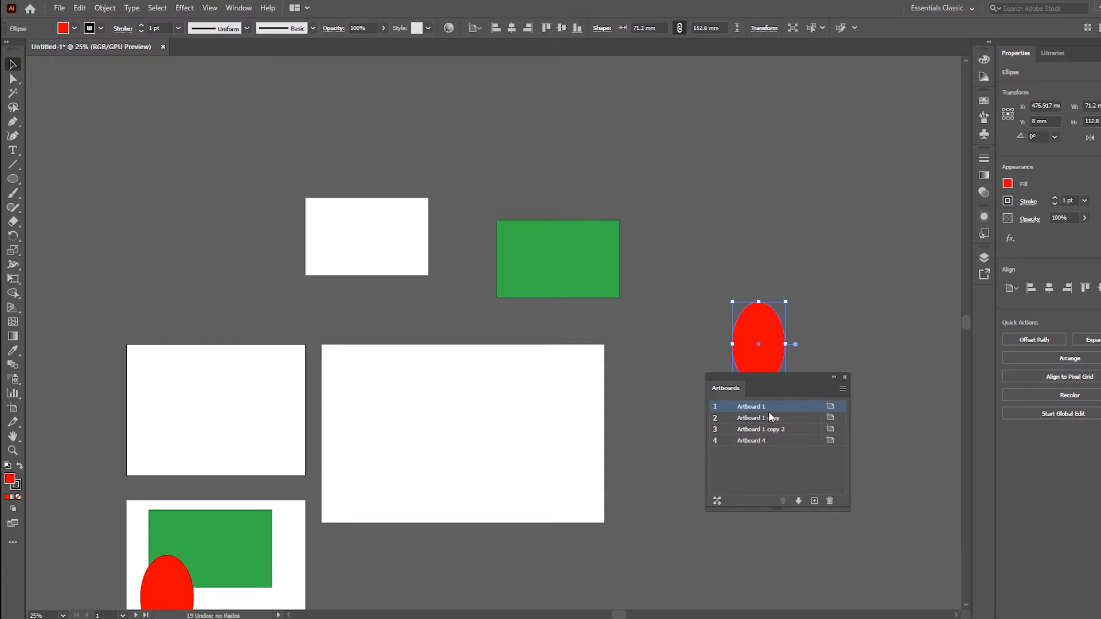
# Step: Zoom the view to Artboard 1, Artboard 4 and Artboard 1 copy 2 in turn from the artboard list
pyautogui.doubleClick(815, 411)
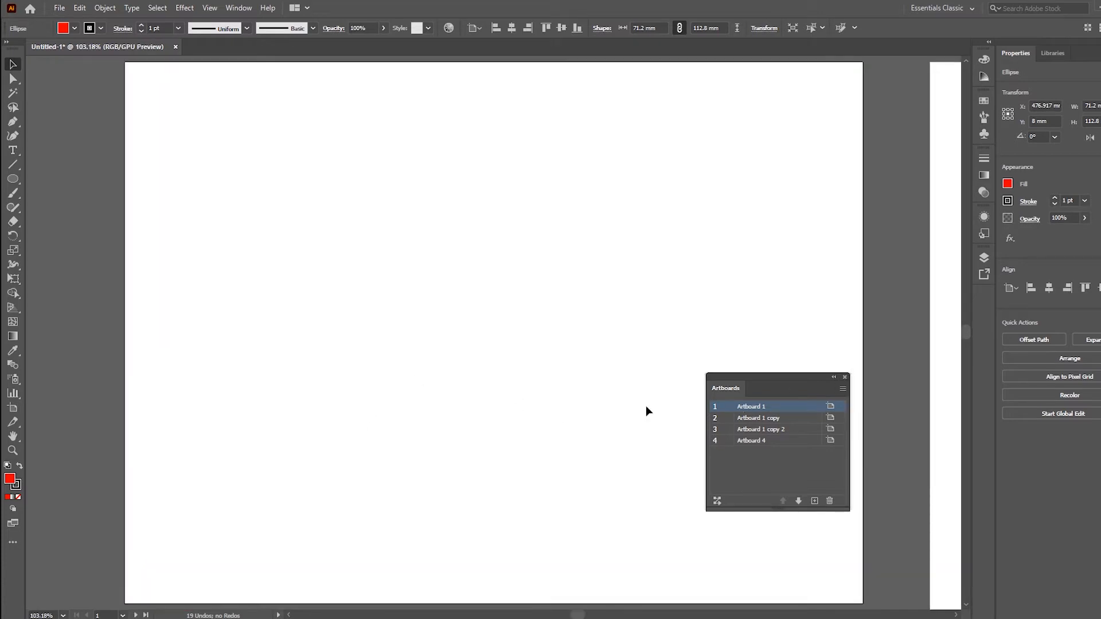
pyautogui.hotkey('ctrl', '1')
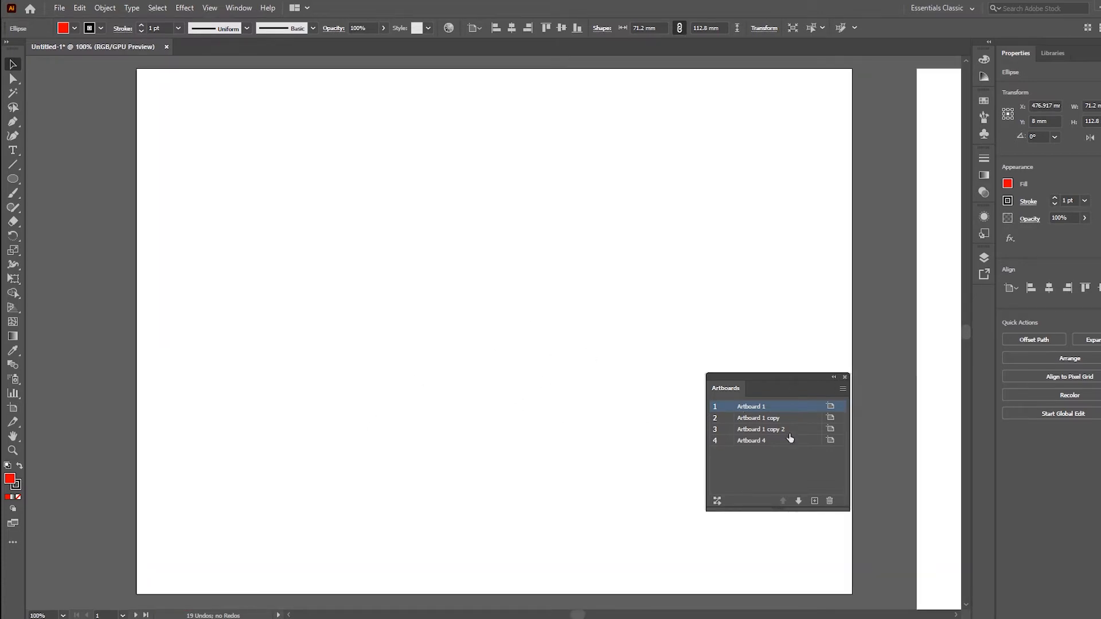
pyautogui.doubleClick(817, 441)
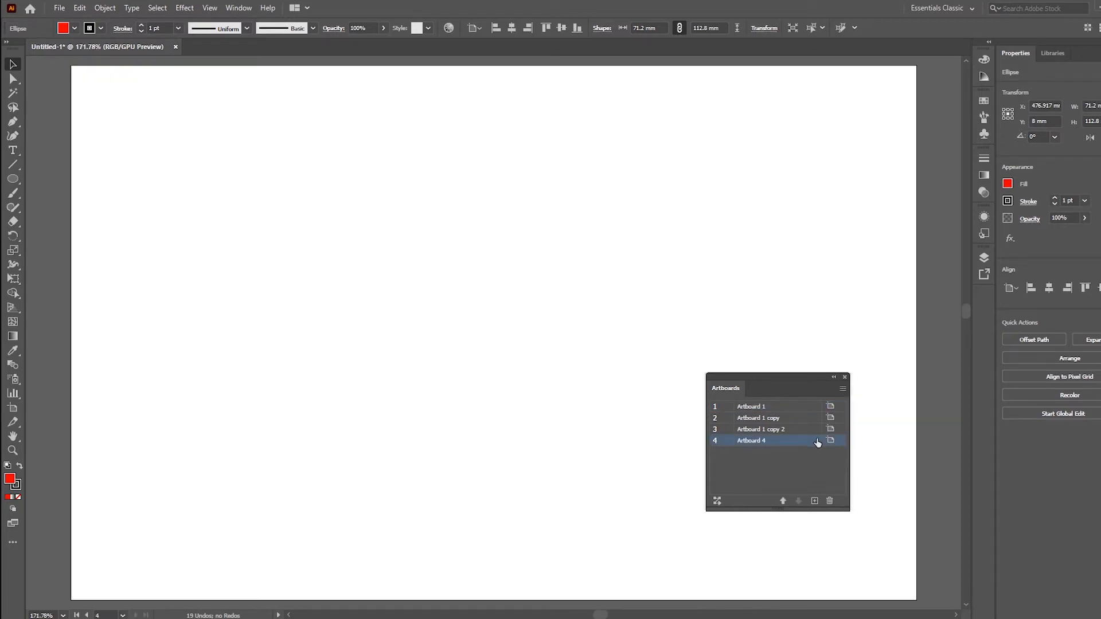
pyautogui.doubleClick(814, 429)
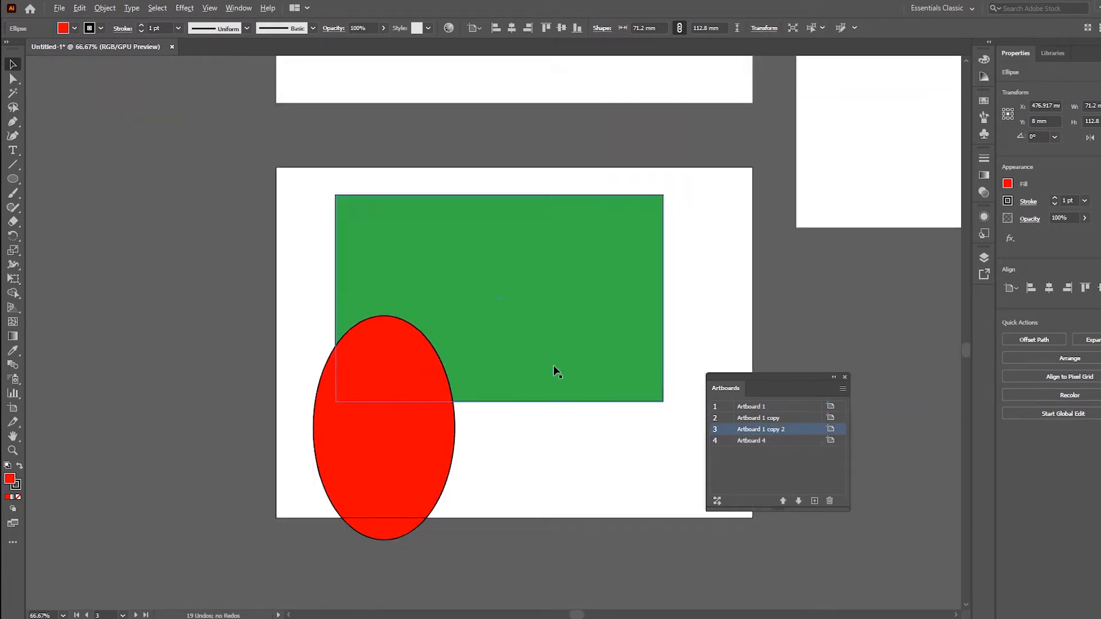
pyautogui.scroll(-2, 554, 367)
pyautogui.moveTo(671, 317); pyautogui.dragTo(411, 517)
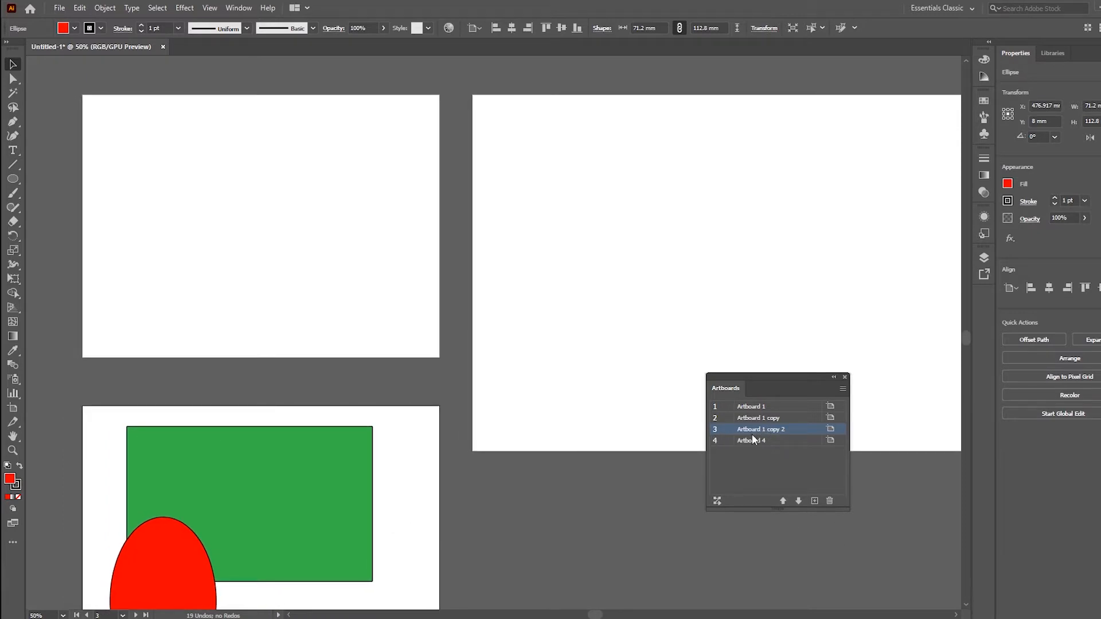
# Step: Rename the artboard Artboard 1 copy 2 as "box"
pyautogui.doubleClick(771, 430)
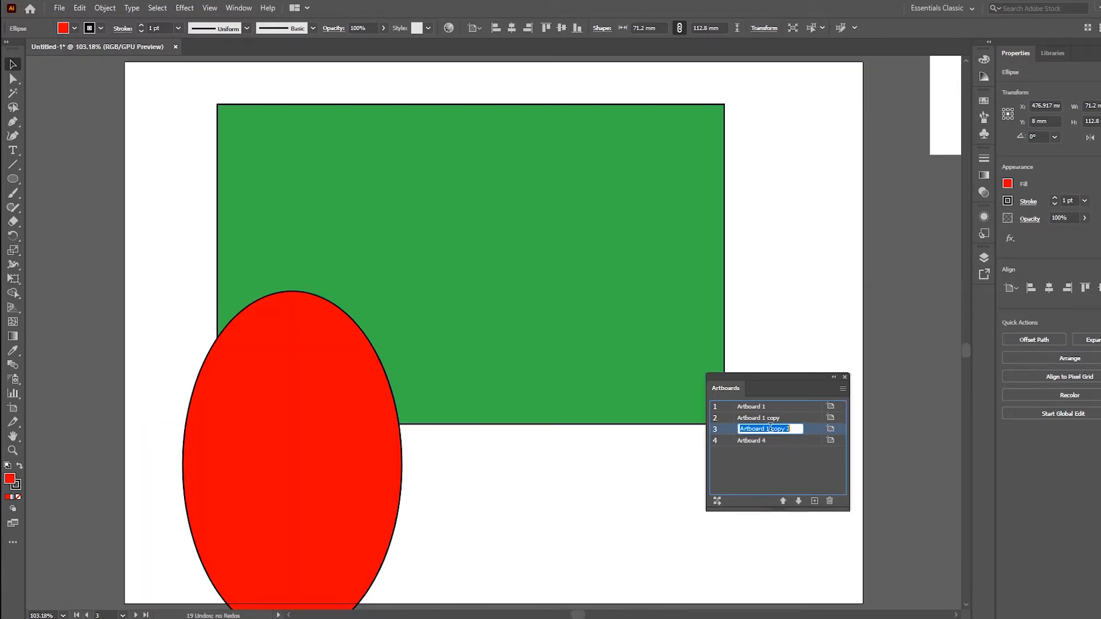
pyautogui.write('bo')
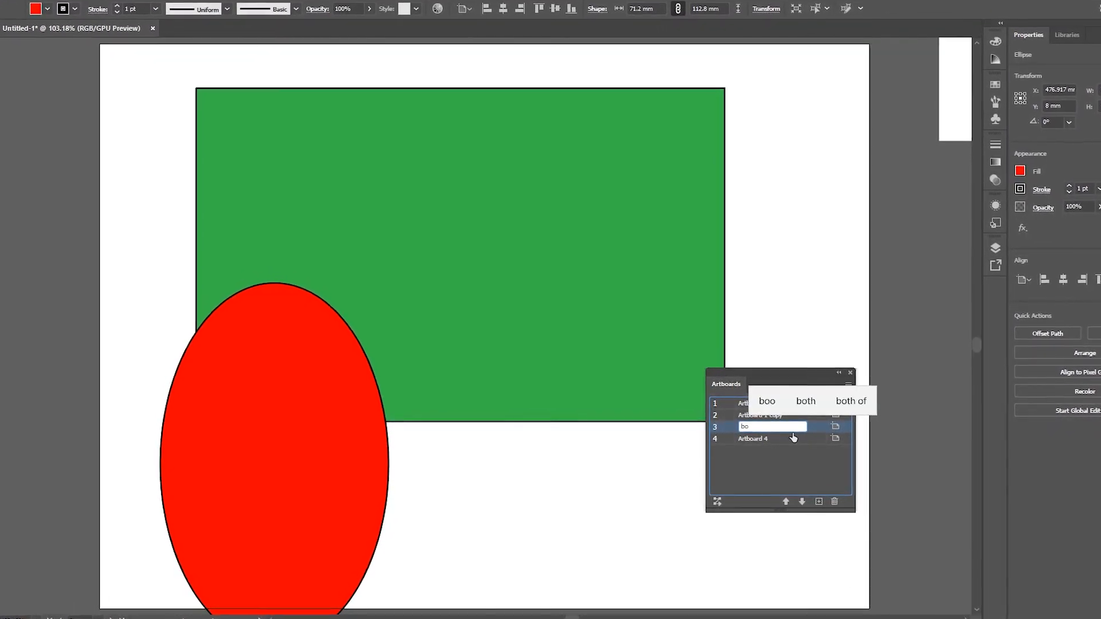
pyautogui.write('x')
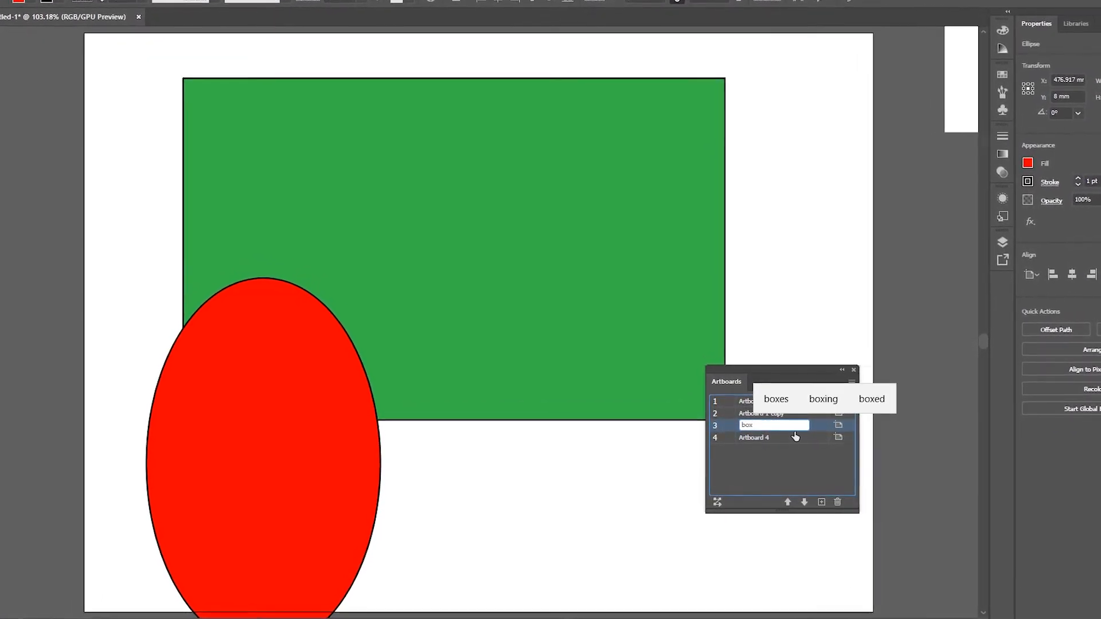
pyautogui.press('Return')
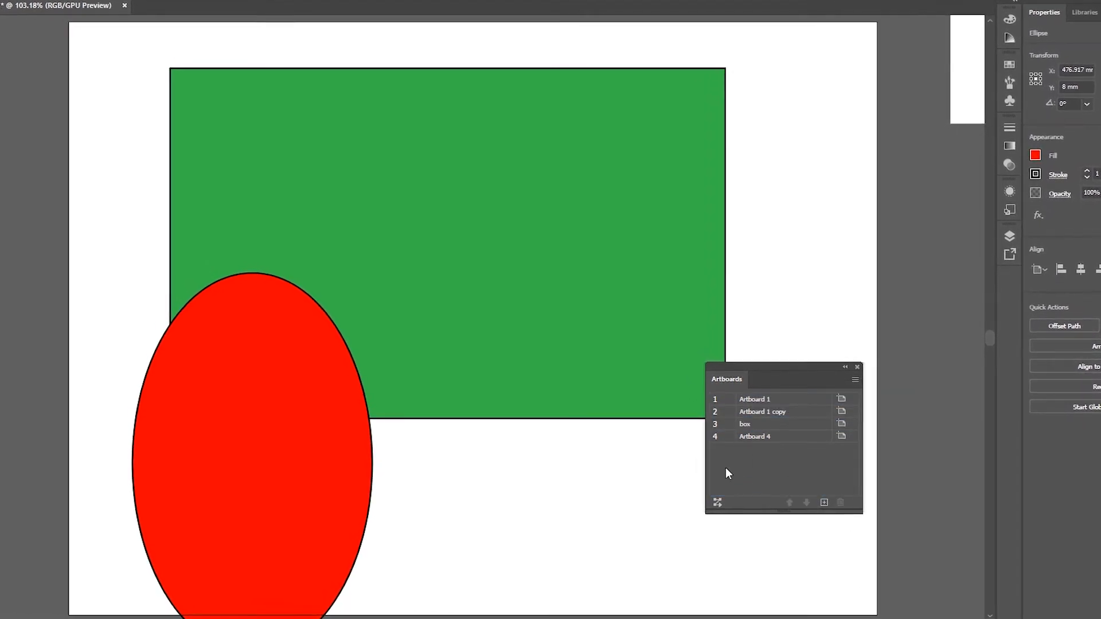
# Step: Move Artboard 1 copy up one place in the artboard order and back down again
pyautogui.click(788, 410)
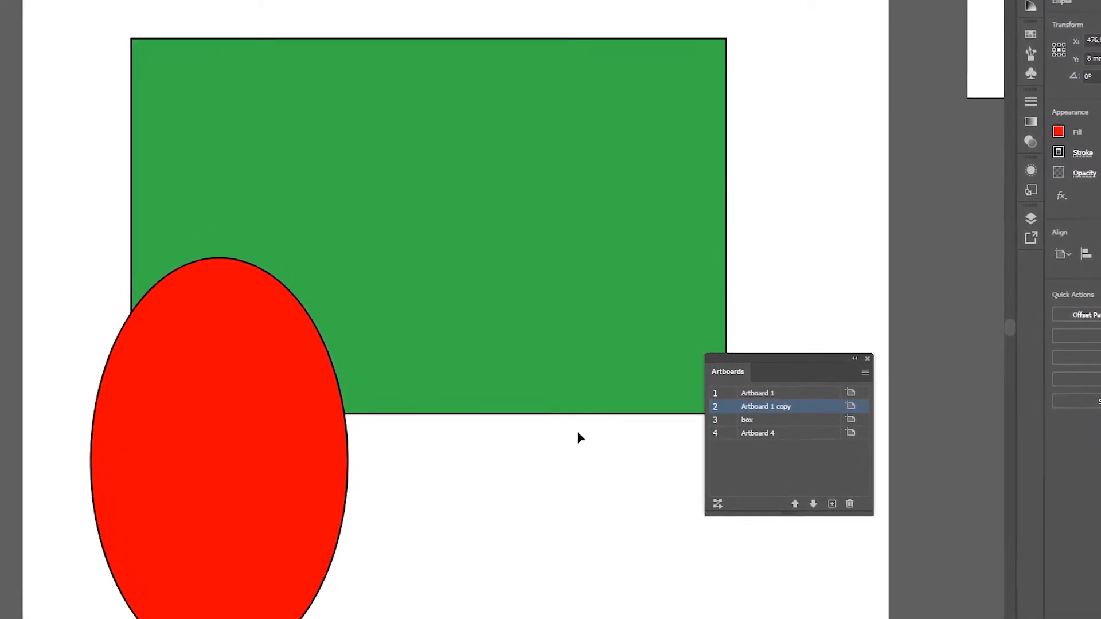
pyautogui.scroll(-3, 551, 432)
pyautogui.moveTo(618, 405); pyautogui.dragTo(366, 442)
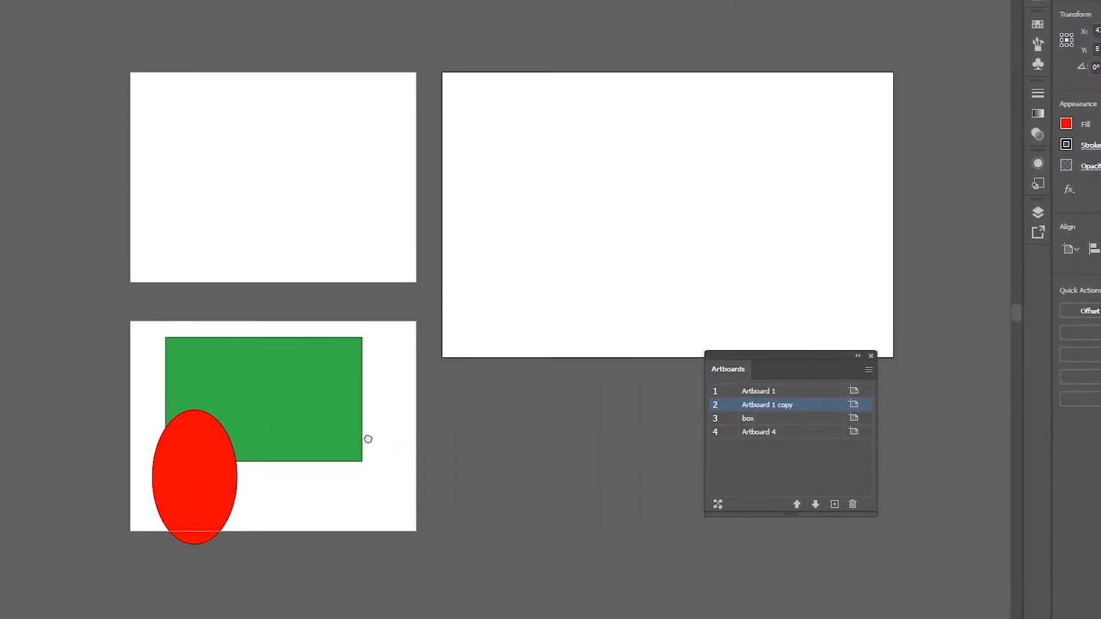
pyautogui.scroll(-2, 543, 392)
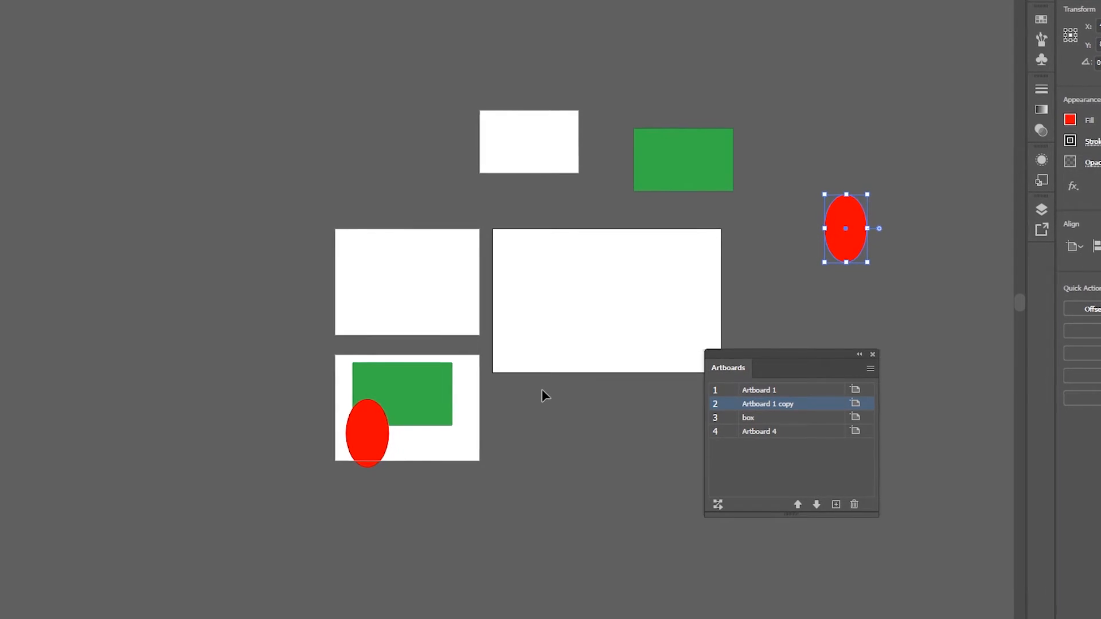
pyautogui.click(798, 504)
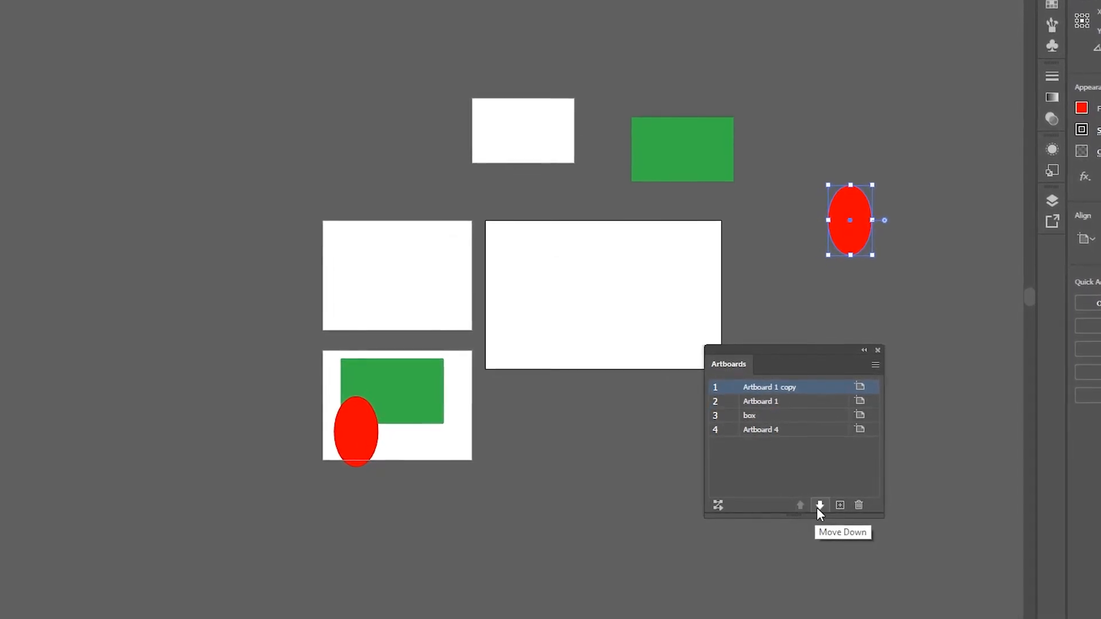
pyautogui.click(817, 506)
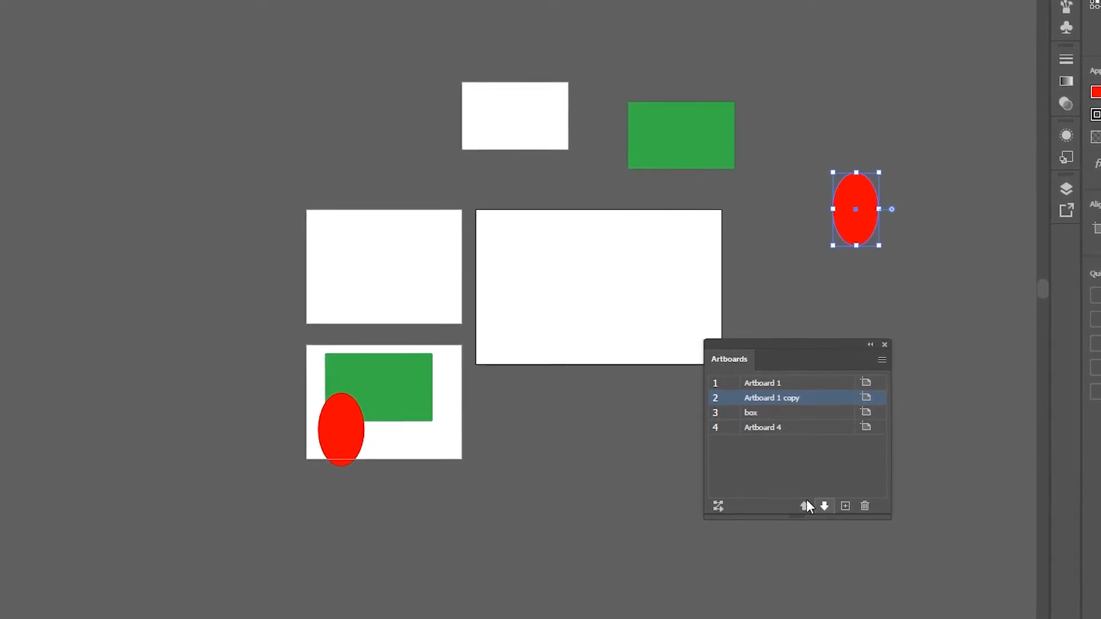
pyautogui.moveTo(801, 398); pyautogui.dragTo(822, 387)
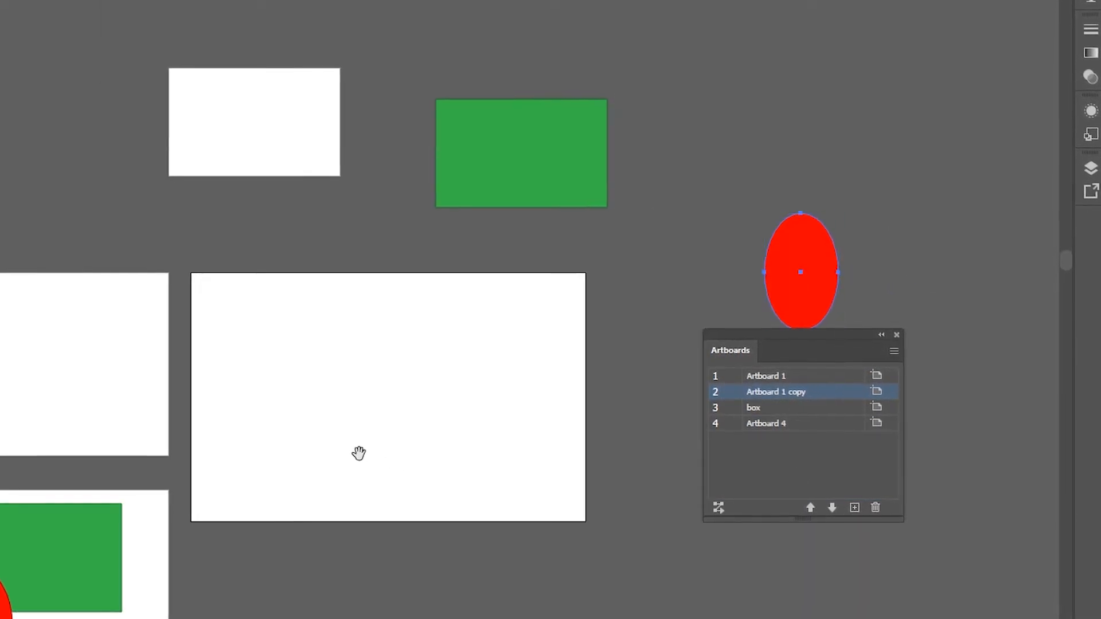
# Step: Rearrange all artboards into a single column with 7.056 mm spacing, moving the artwork with them
pyautogui.moveTo(359, 453); pyautogui.dragTo(546, 312)
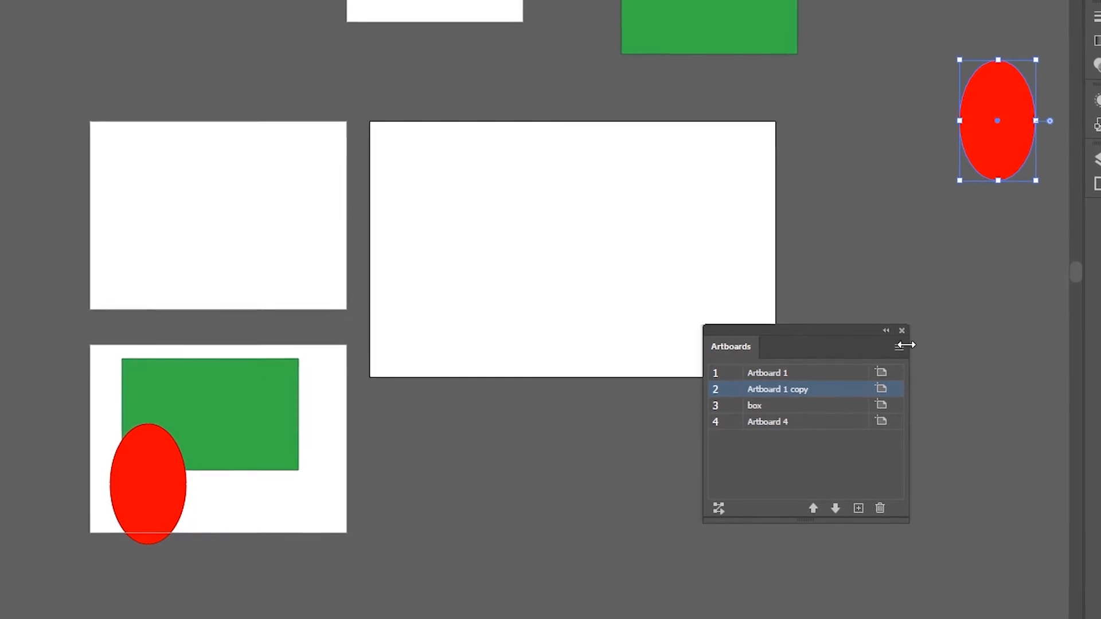
pyautogui.click(898, 347)
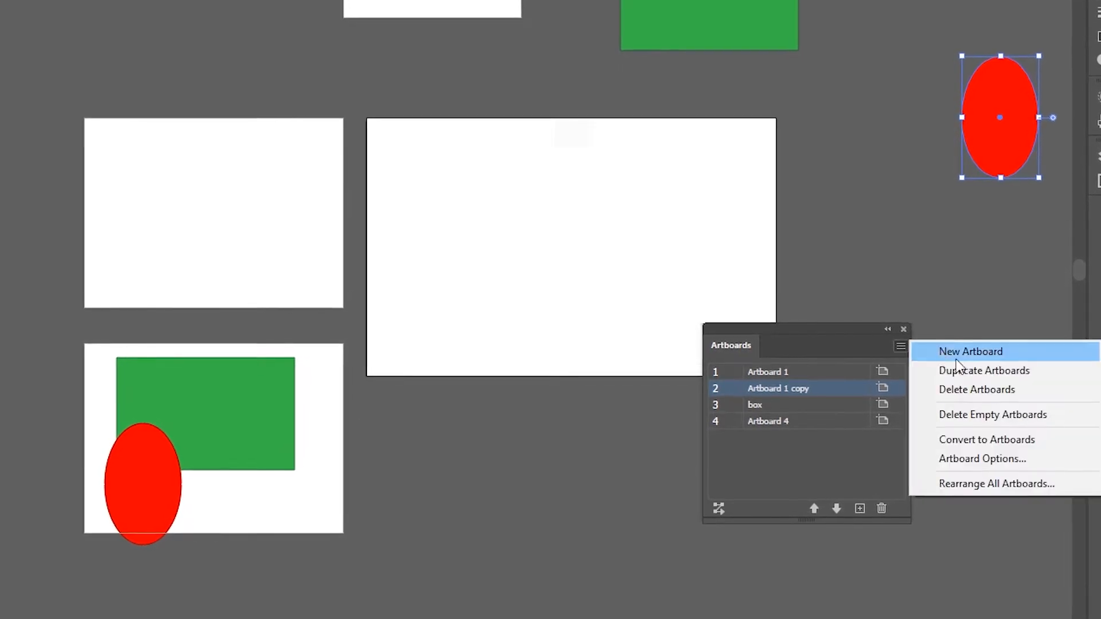
pyautogui.click(996, 487)
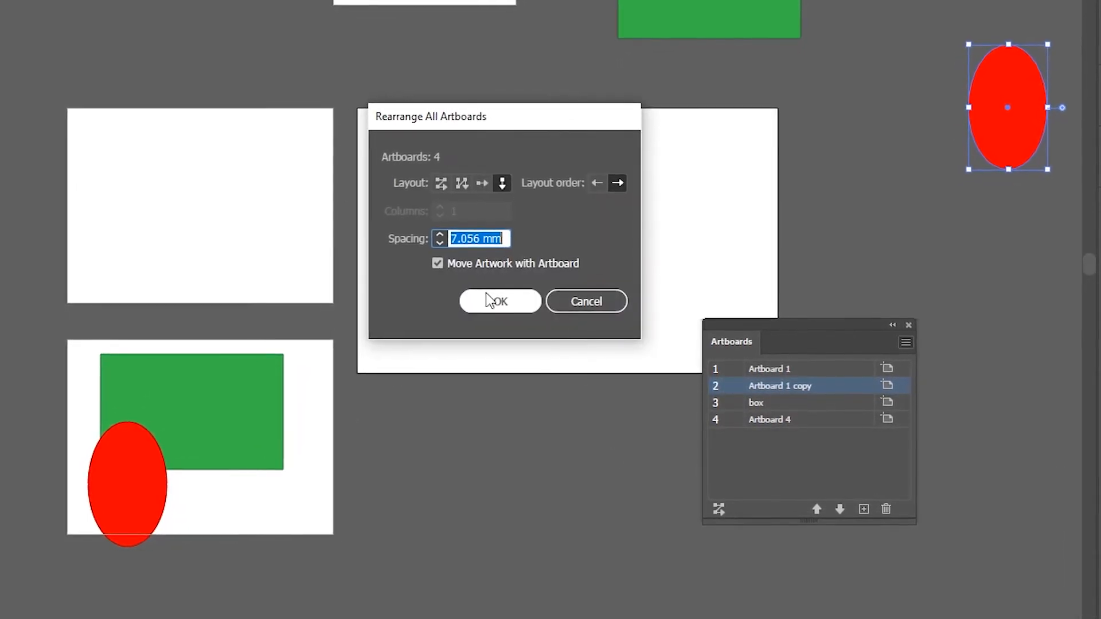
pyautogui.click(493, 309)
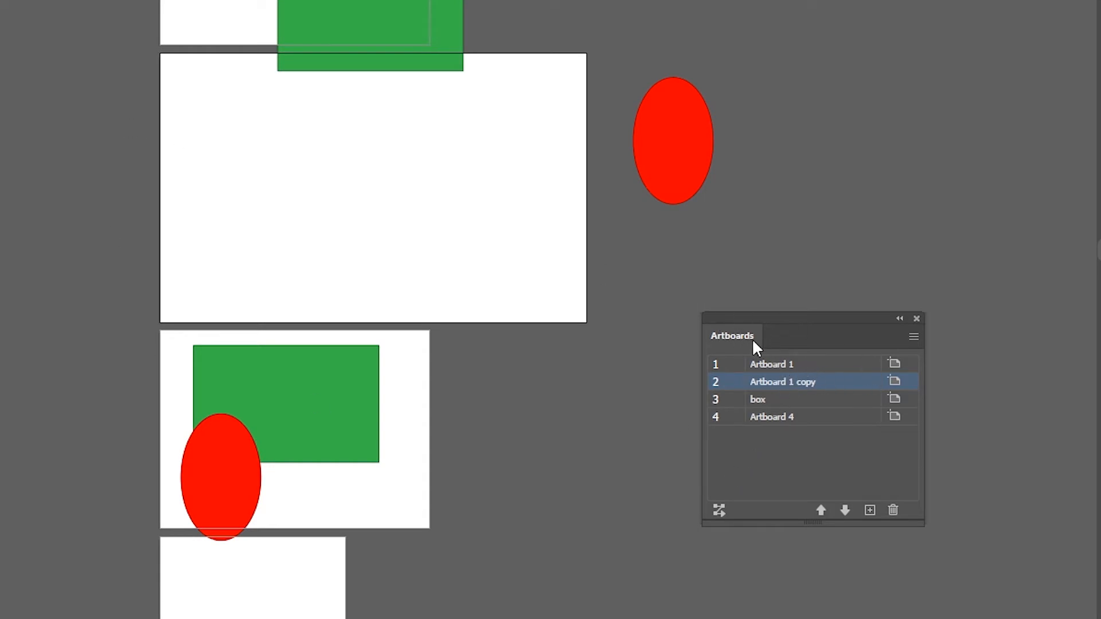
pyautogui.scroll(-2, 445, 373)
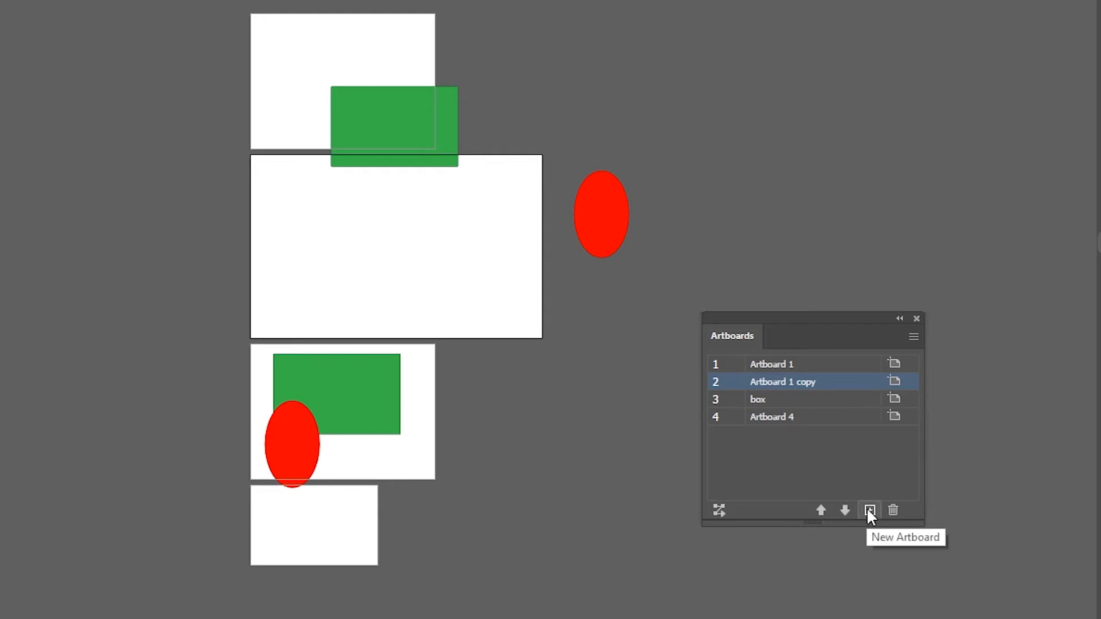
# Step: Make Artboard 1 copy the active artboard and add a new artboard of the same size beside it
pyautogui.click(791, 400)
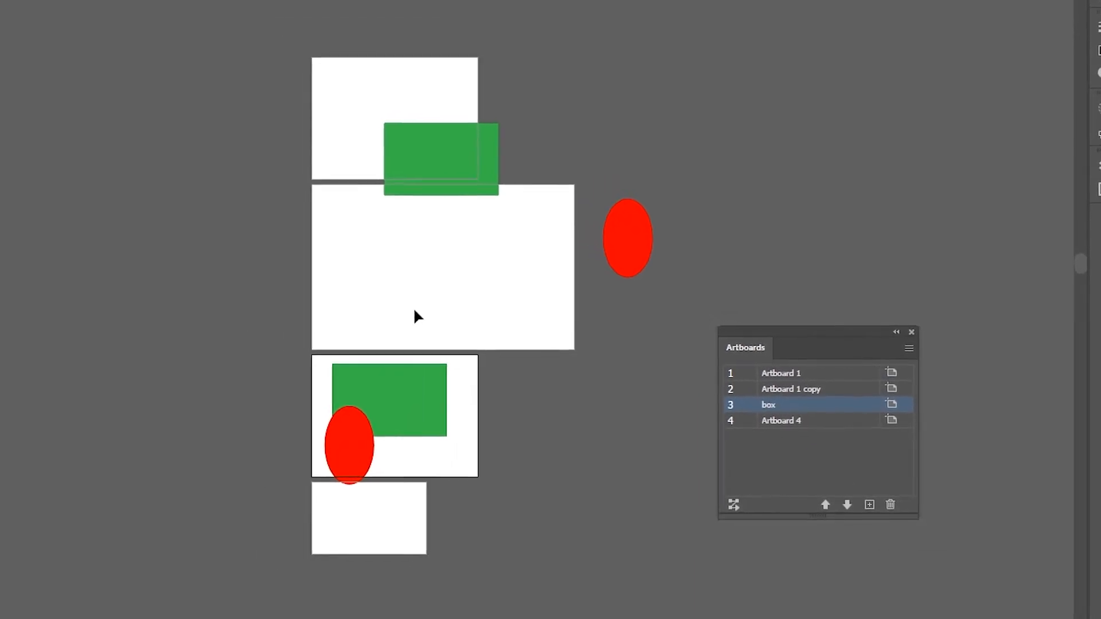
pyautogui.click(432, 288)
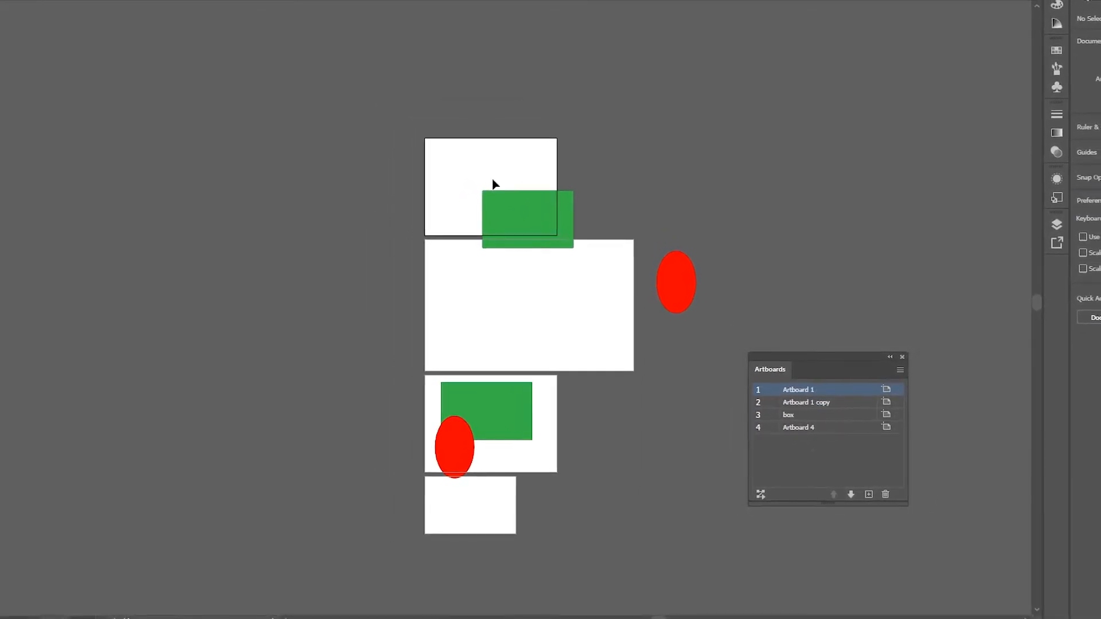
pyautogui.click(477, 509)
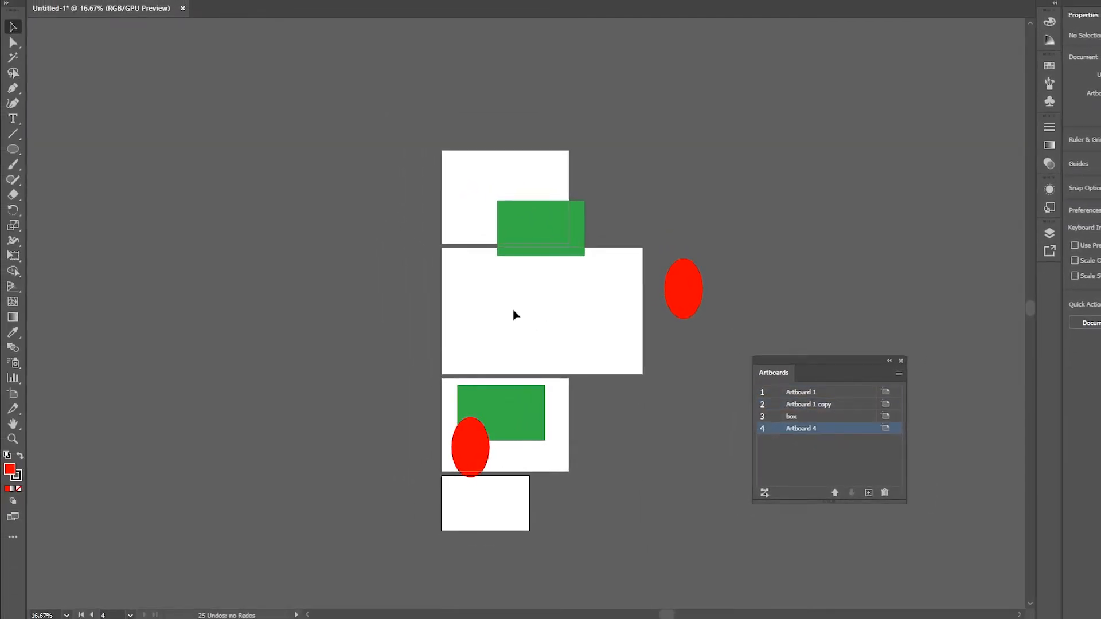
pyautogui.click(516, 293)
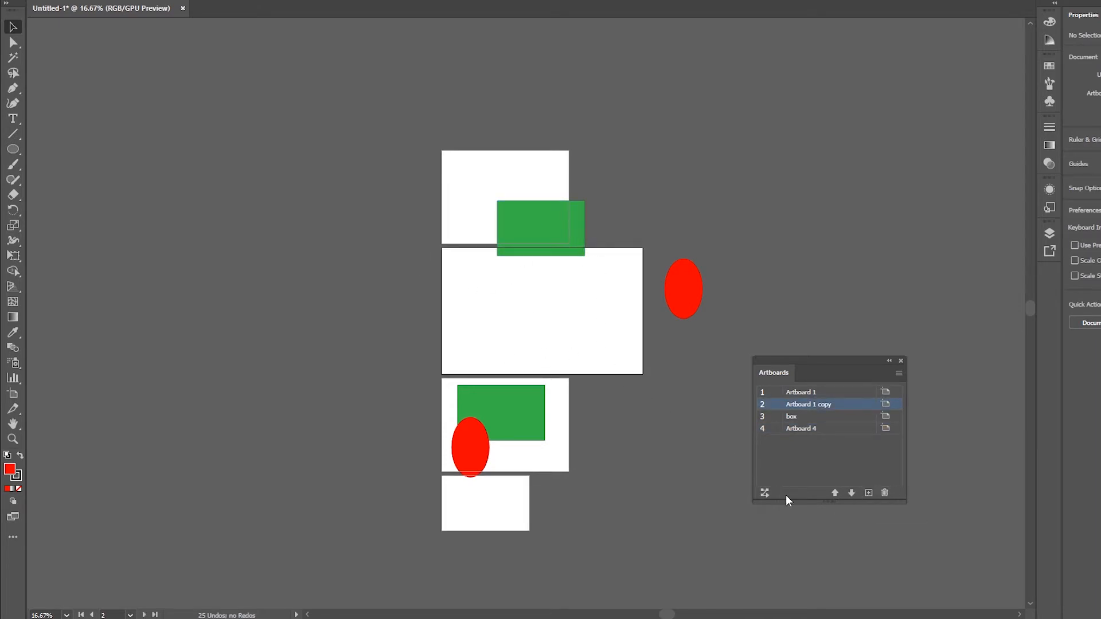
pyautogui.click(868, 494)
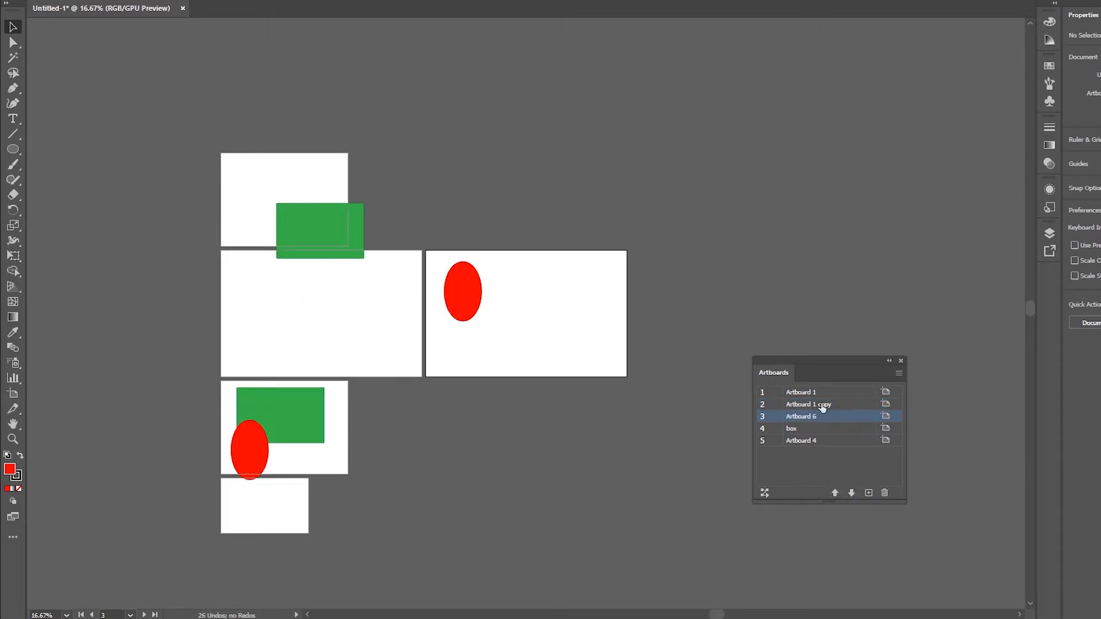
# Step: Activate Artboard 4 at the foot of the column and add a new artboard of the same size next to it
pyautogui.click(826, 431)
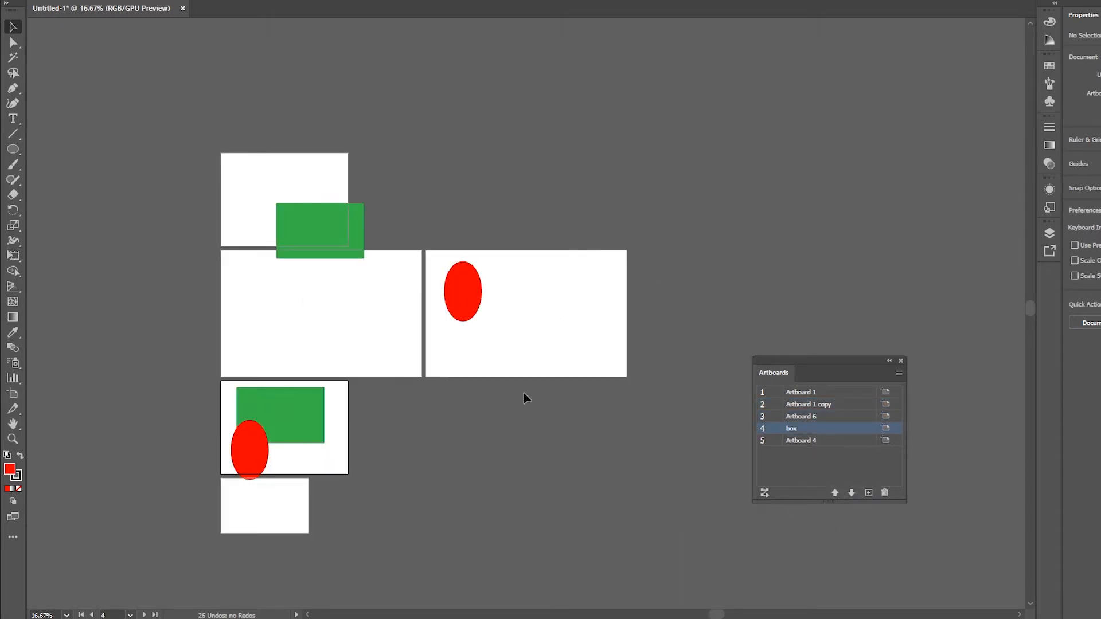
pyautogui.click(275, 521)
pyautogui.click(868, 493)
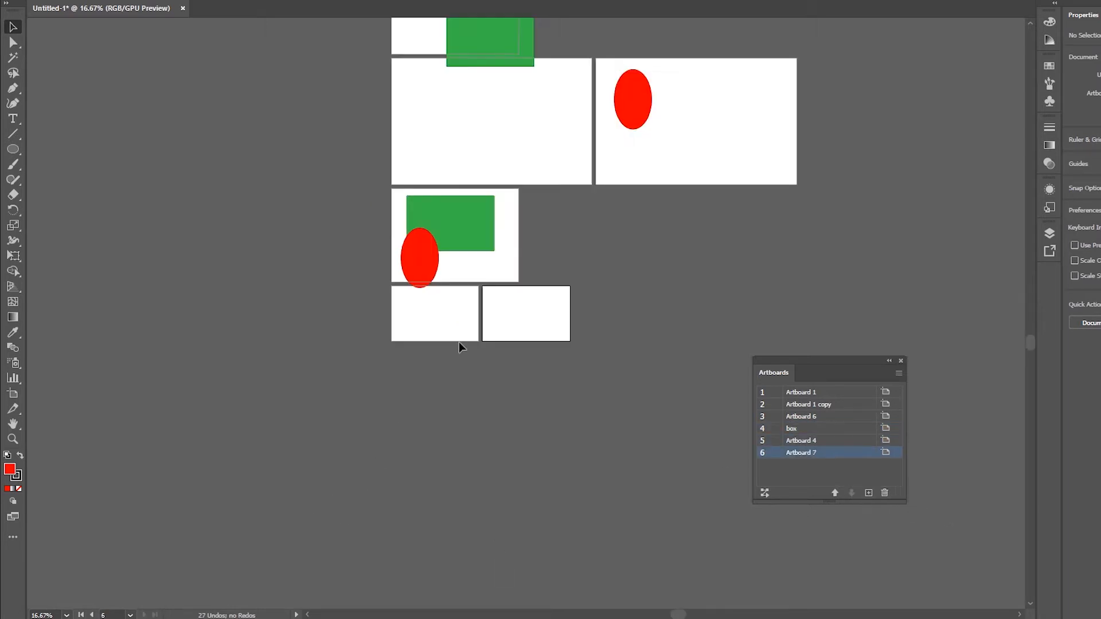
pyautogui.scroll(-1, 573, 308)
pyautogui.moveTo(607, 261); pyautogui.dragTo(529, 400)
pyautogui.scroll(1, 518, 390)
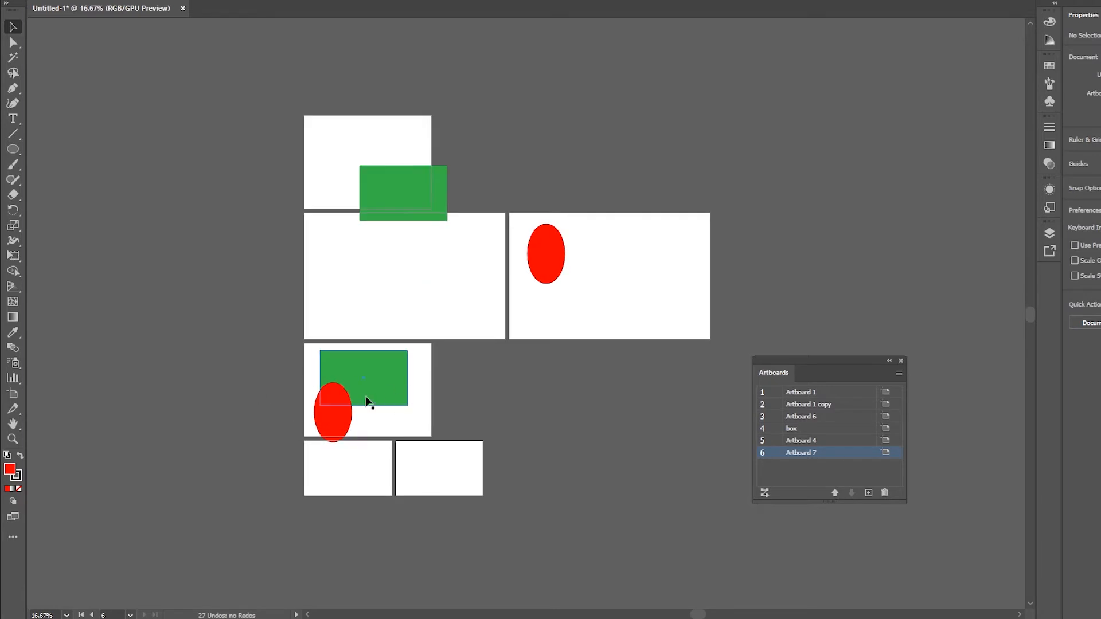
# Step: Activate the box artboard and duplicate it together with its artwork
pyautogui.click(424, 389)
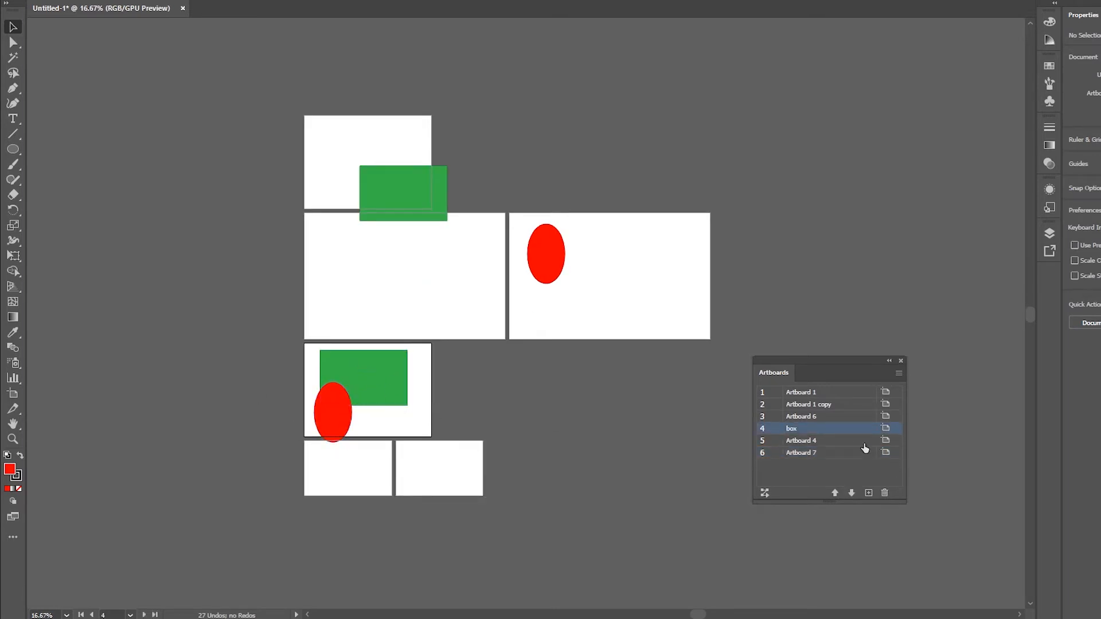
pyautogui.doubleClick(859, 434)
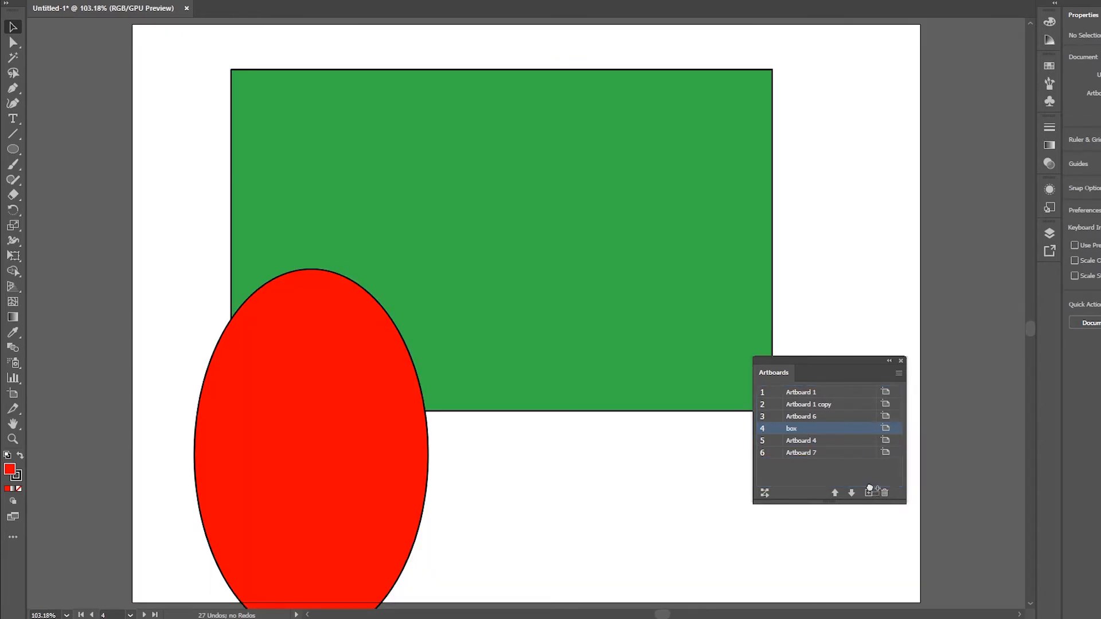
pyautogui.moveTo(869, 495); pyautogui.dragTo(861, 434)
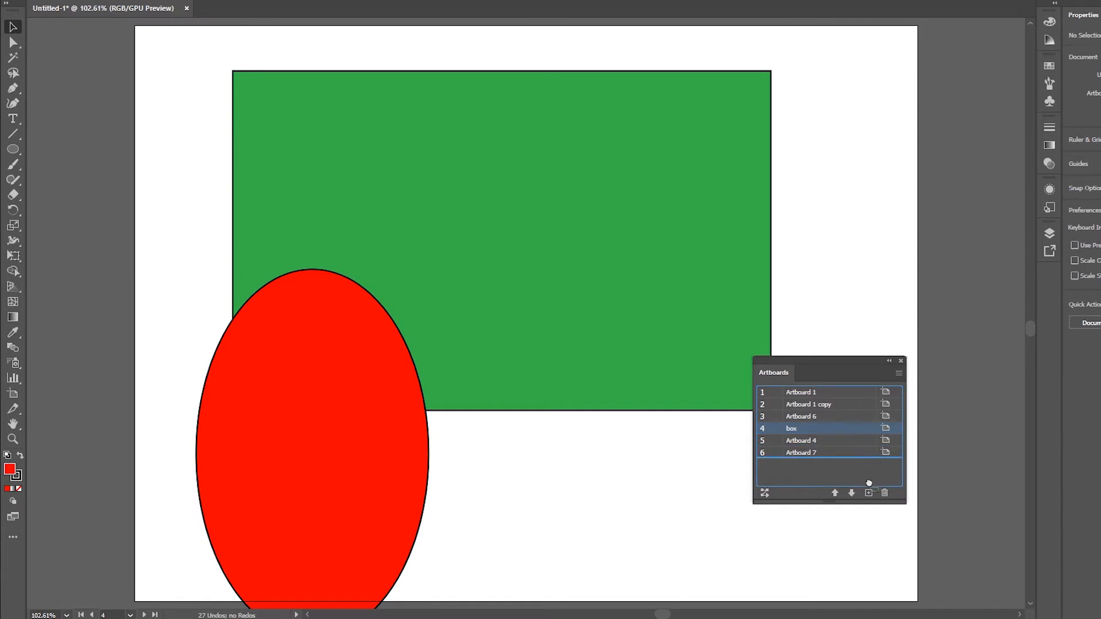
pyautogui.moveTo(868, 483); pyautogui.dragTo(868, 495)
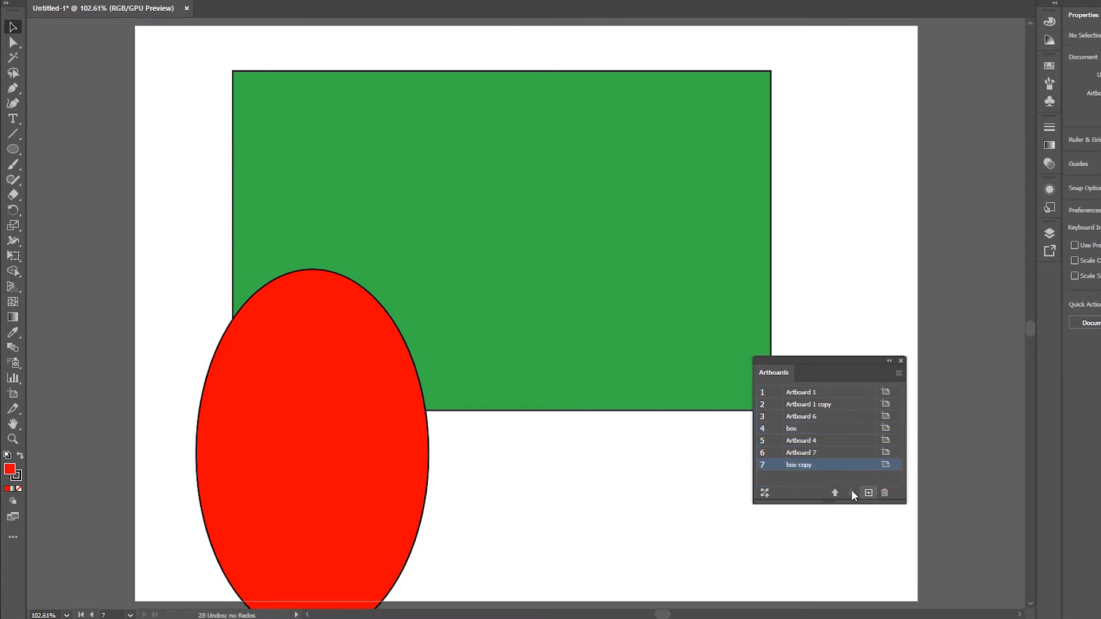
pyautogui.scroll(-6, 592, 424)
pyautogui.moveTo(650, 391); pyautogui.dragTo(462, 386)
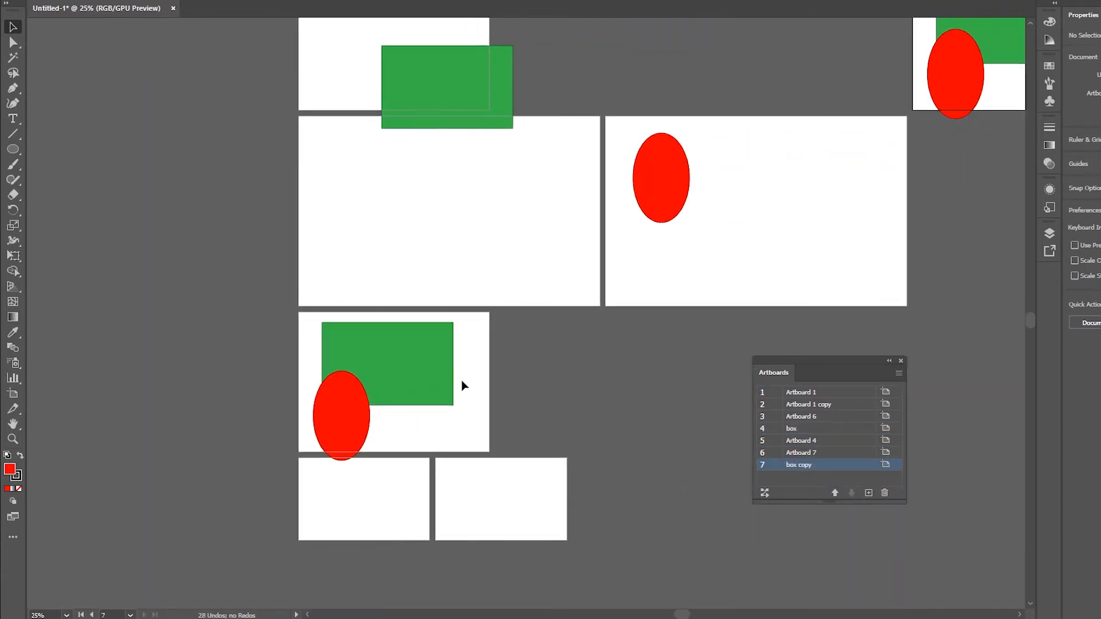
pyautogui.scroll(-2, 607, 287)
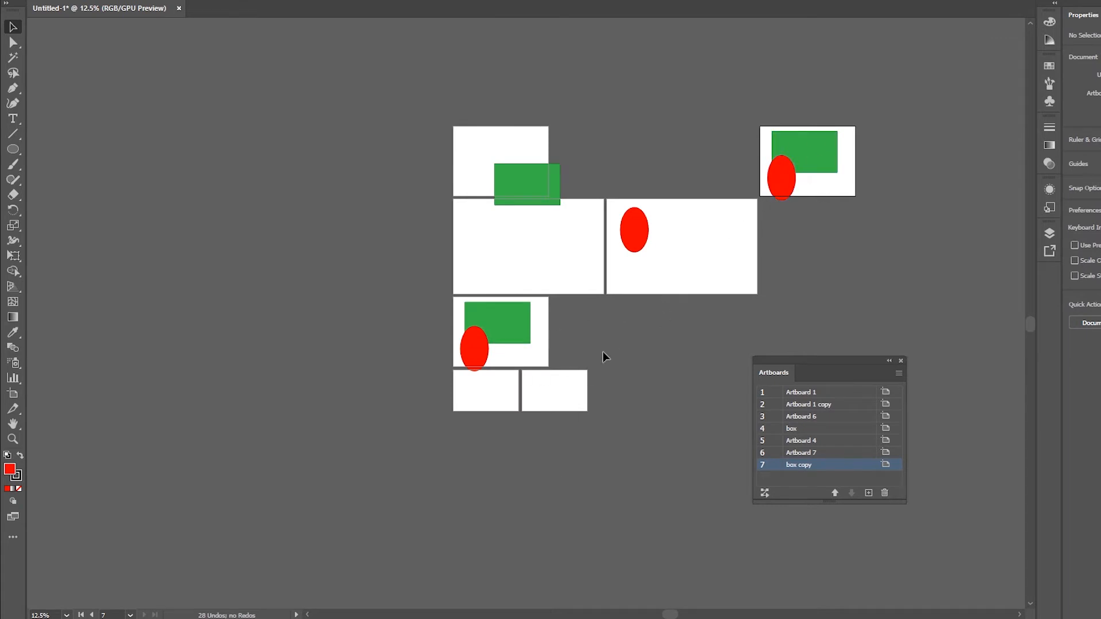
pyautogui.scroll(2, 608, 347)
pyautogui.moveTo(610, 347); pyautogui.dragTo(535, 432)
pyautogui.scroll(-2, 536, 432)
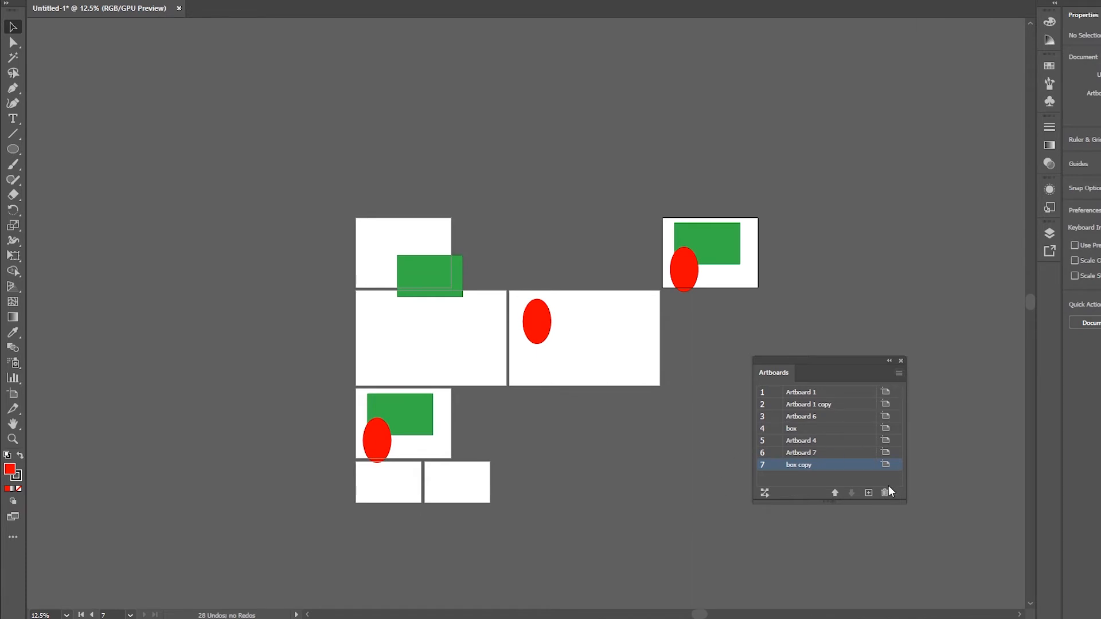
# Step: Delete the box, Artboard 1 copy and Artboard 1 artboards one after another
pyautogui.click(898, 374)
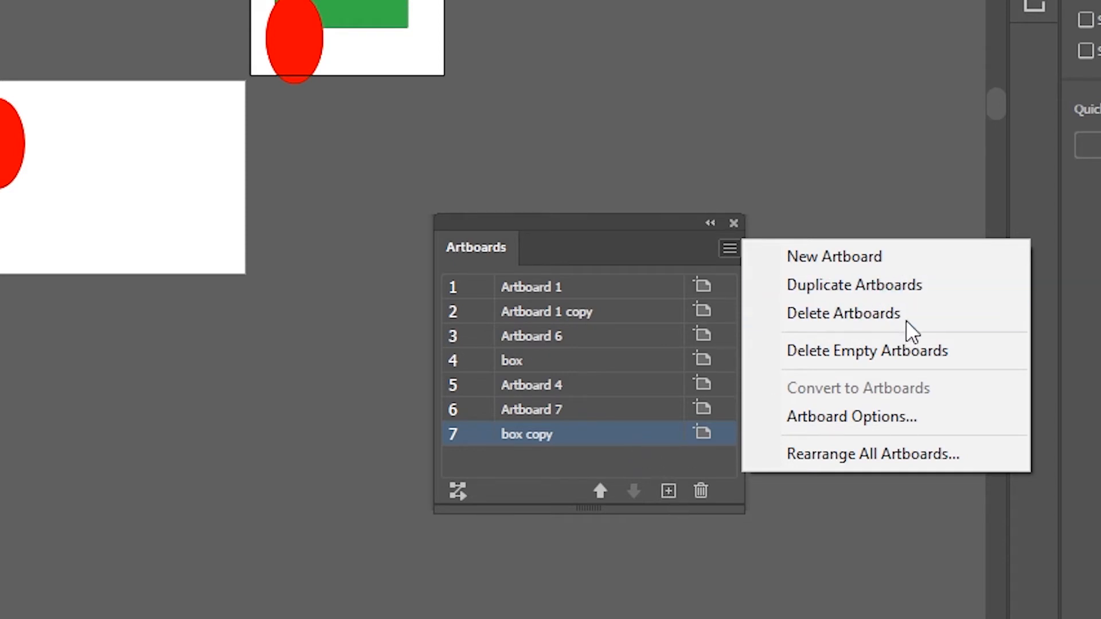
pyautogui.click(596, 458)
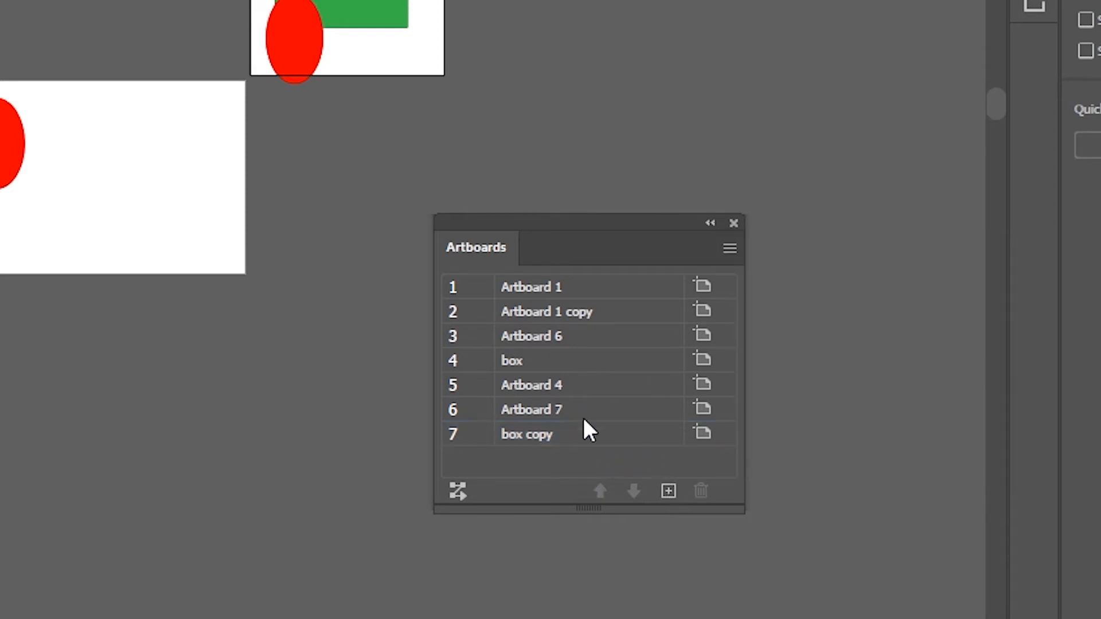
pyautogui.click(599, 360)
pyautogui.click(701, 490)
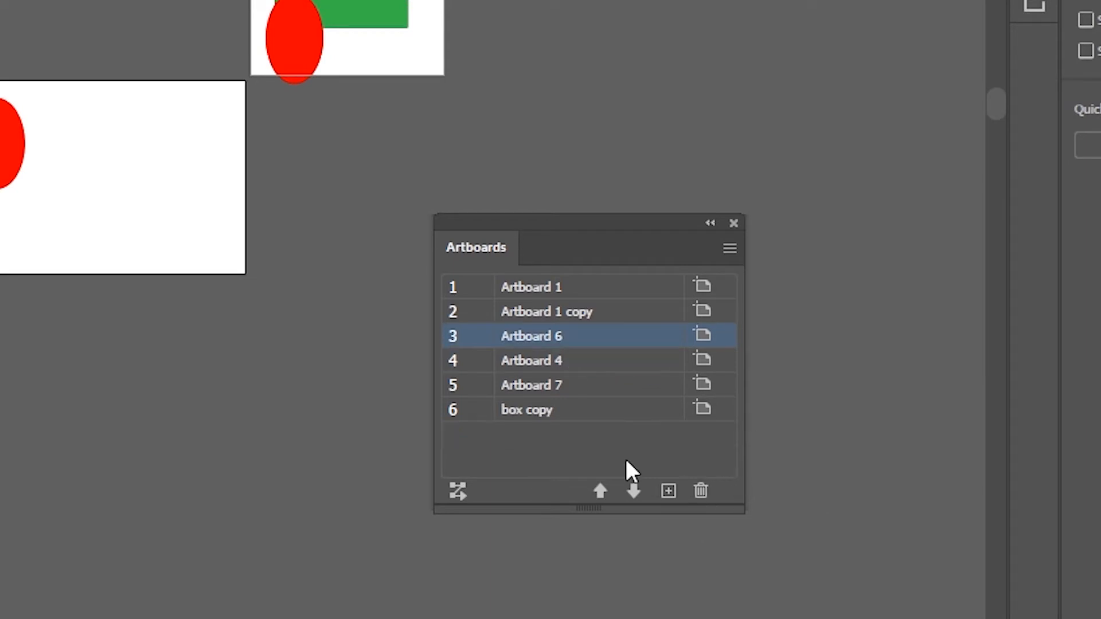
pyautogui.click(605, 315)
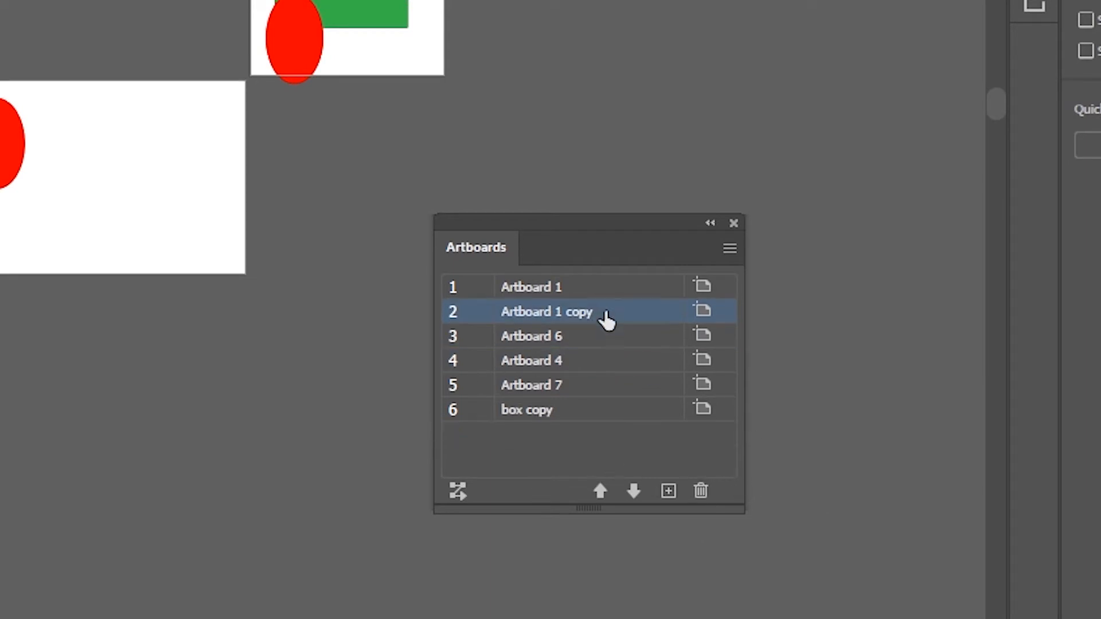
pyautogui.click(700, 491)
pyautogui.doubleClick(618, 294)
pyautogui.moveTo(617, 294); pyautogui.dragTo(709, 491)
pyautogui.hotkey('ctrl', '-')
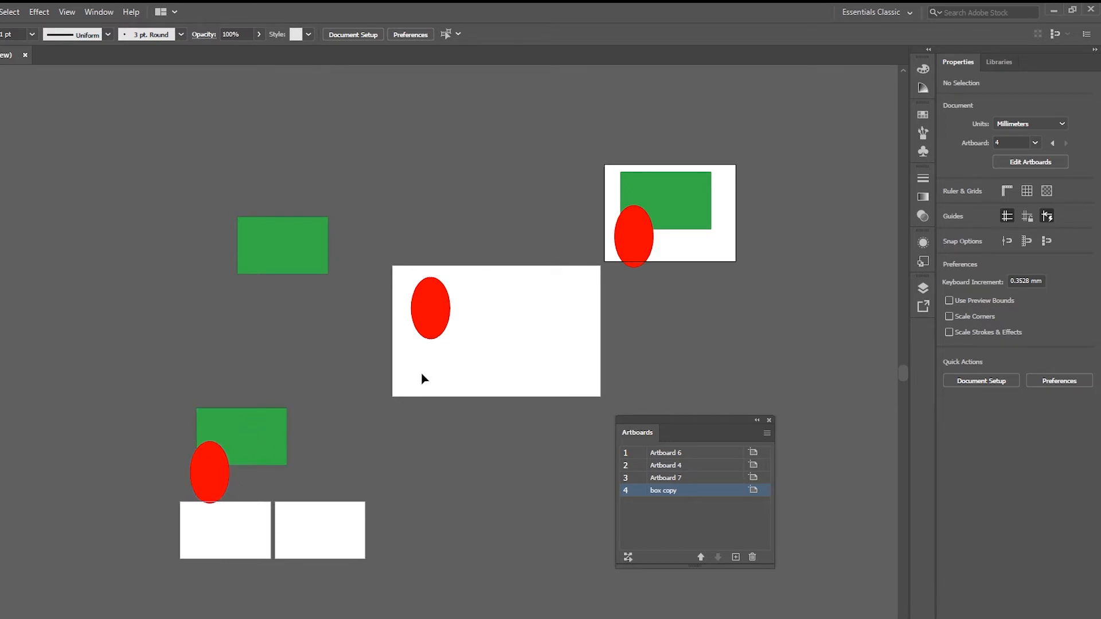
# Step: Move the loose green rectangle behind the red ellipse up and to the left, to about X -32 mm, Y 138 mm
pyautogui.click(252, 430)
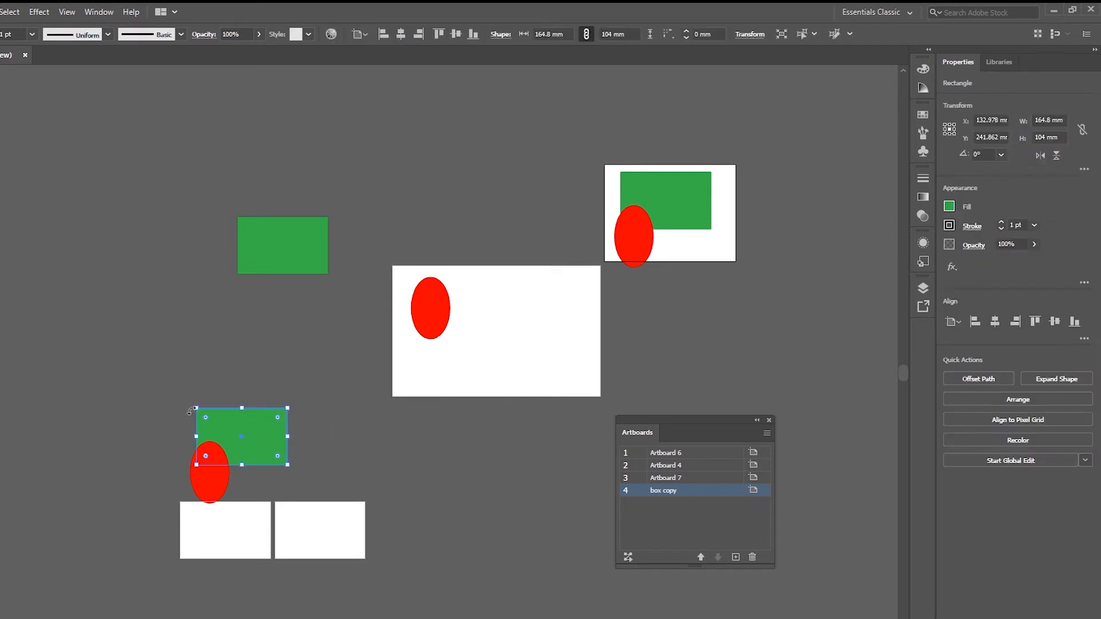
pyautogui.click(197, 484)
pyautogui.moveTo(257, 435); pyautogui.dragTo(166, 379)
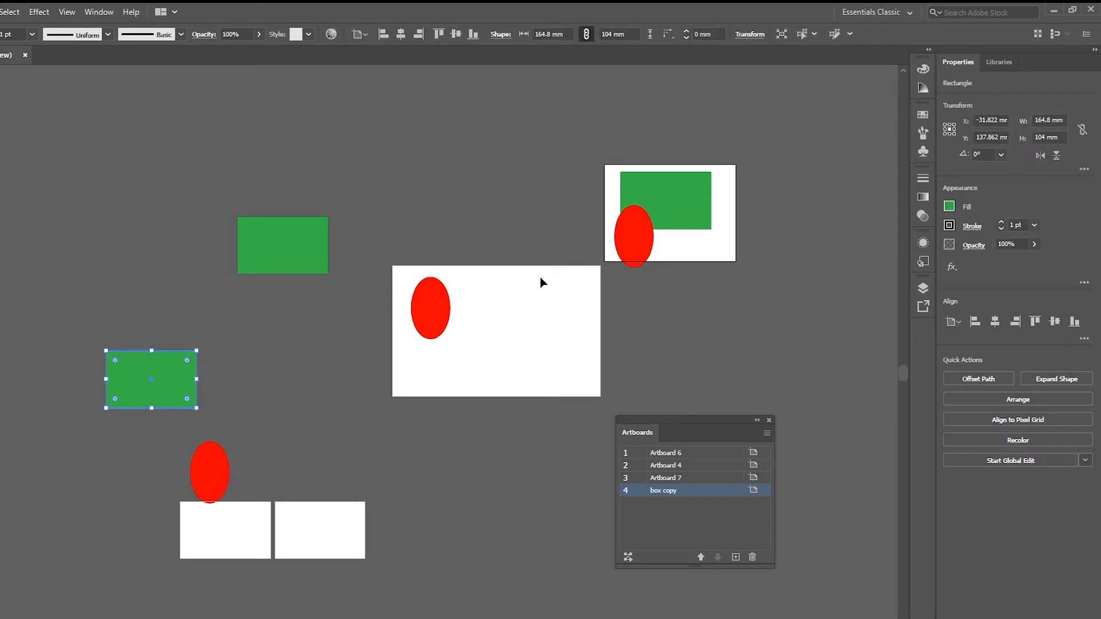
pyautogui.moveTo(511, 373); pyautogui.dragTo(273, 373)
# Step: Delete all empty artboards from the document and check where the red ellipse overlaps Artboard 4
pyautogui.click(767, 433)
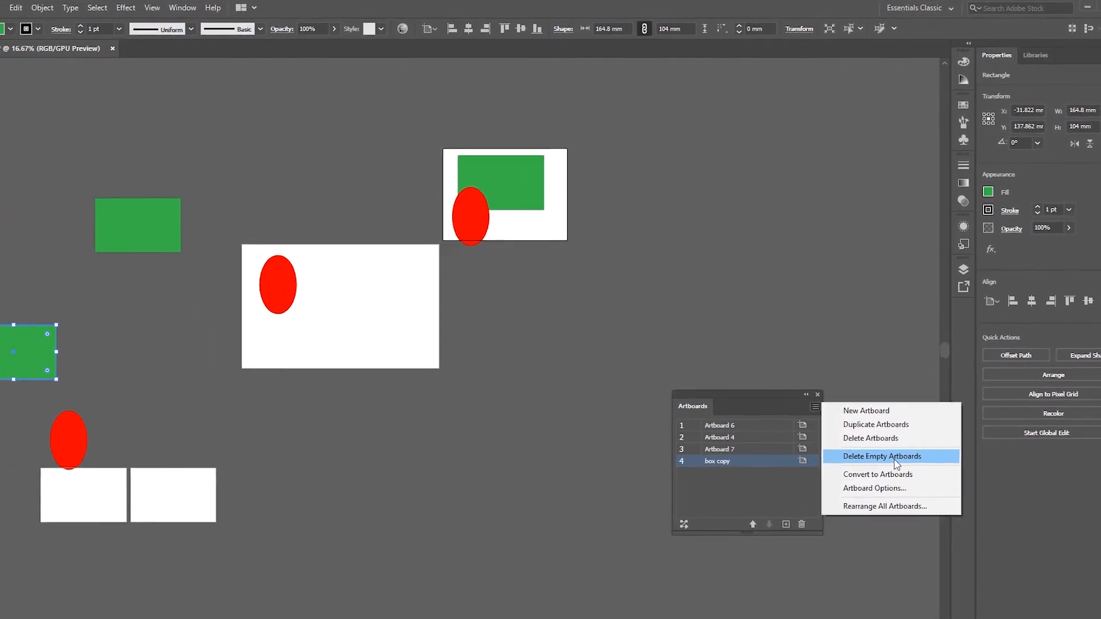
pyautogui.click(570, 418)
pyautogui.click(544, 436)
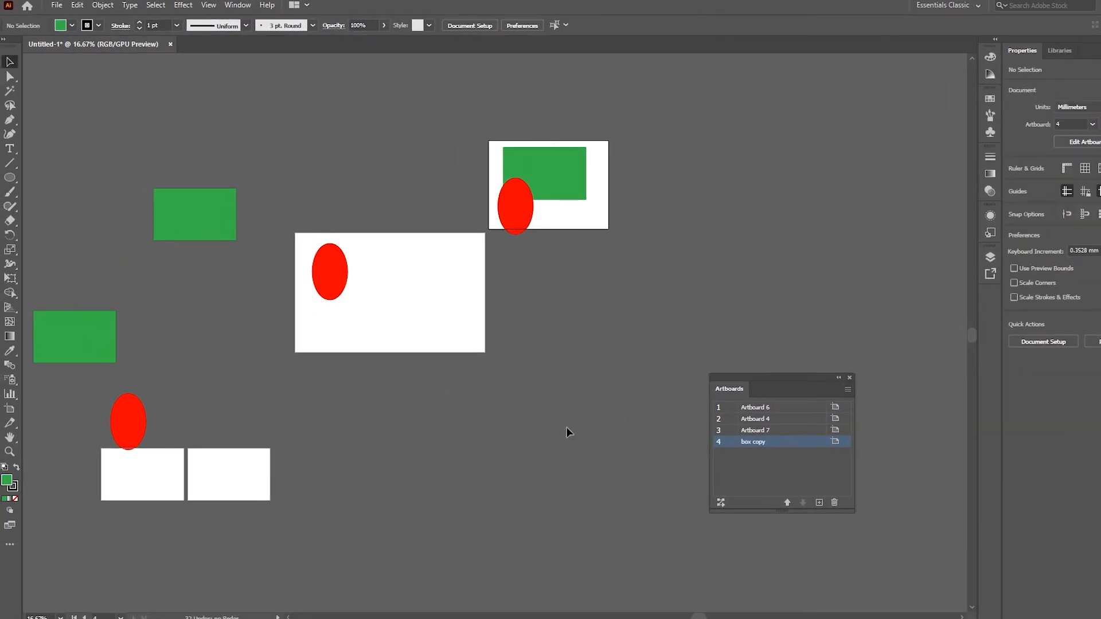
pyautogui.scroll(-1, 367, 433)
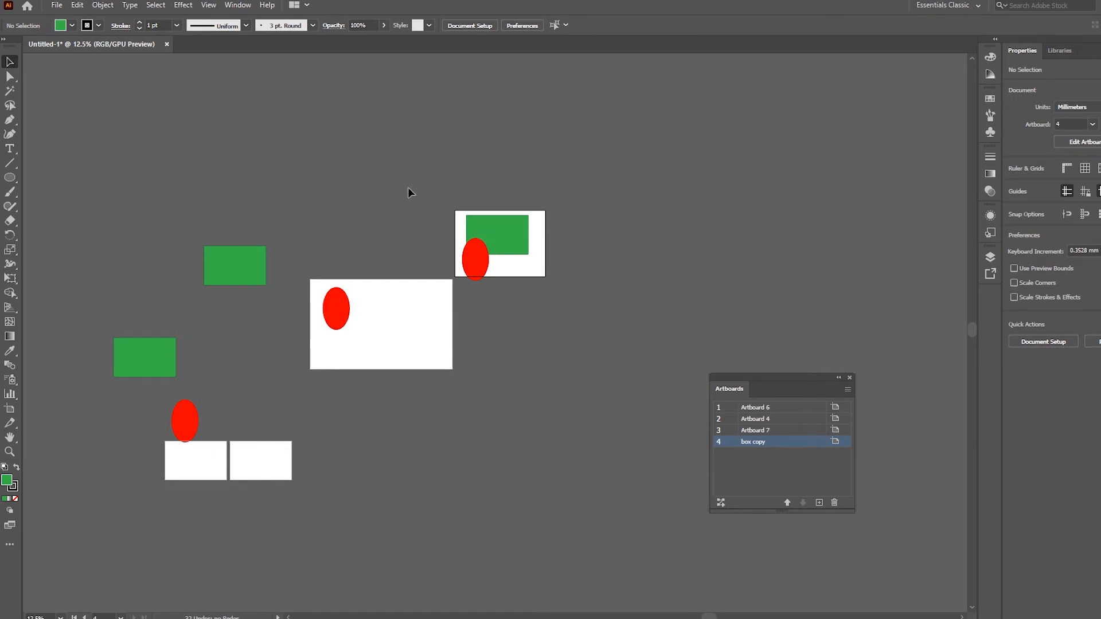
pyautogui.moveTo(353, 206); pyautogui.dragTo(477, 256)
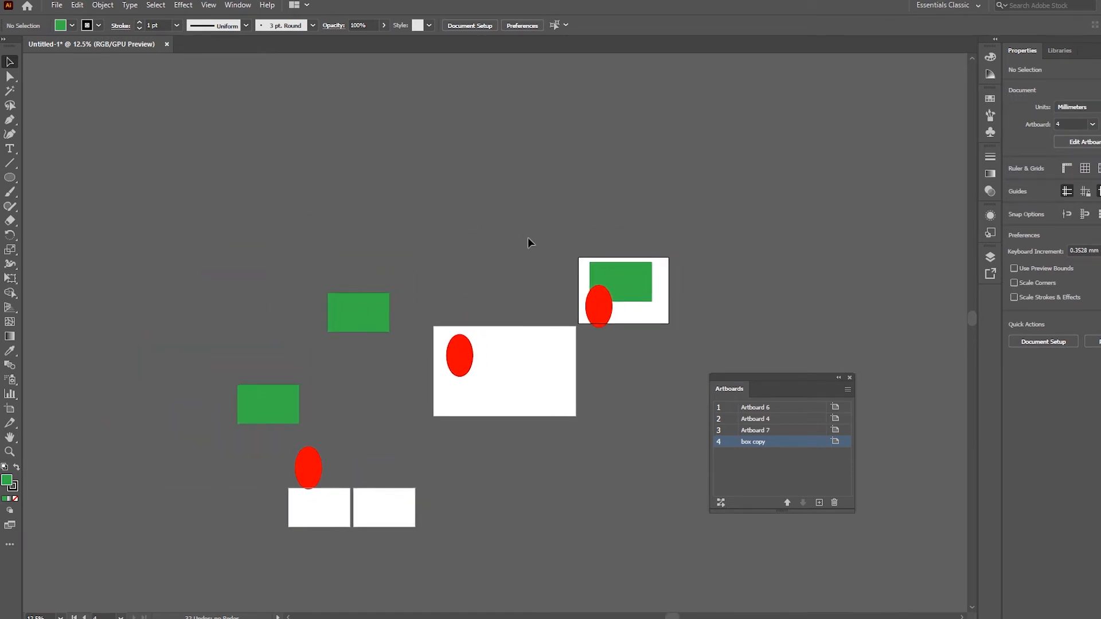
pyautogui.scroll(-3, 510, 303)
pyautogui.hscroll(2, 510, 302)
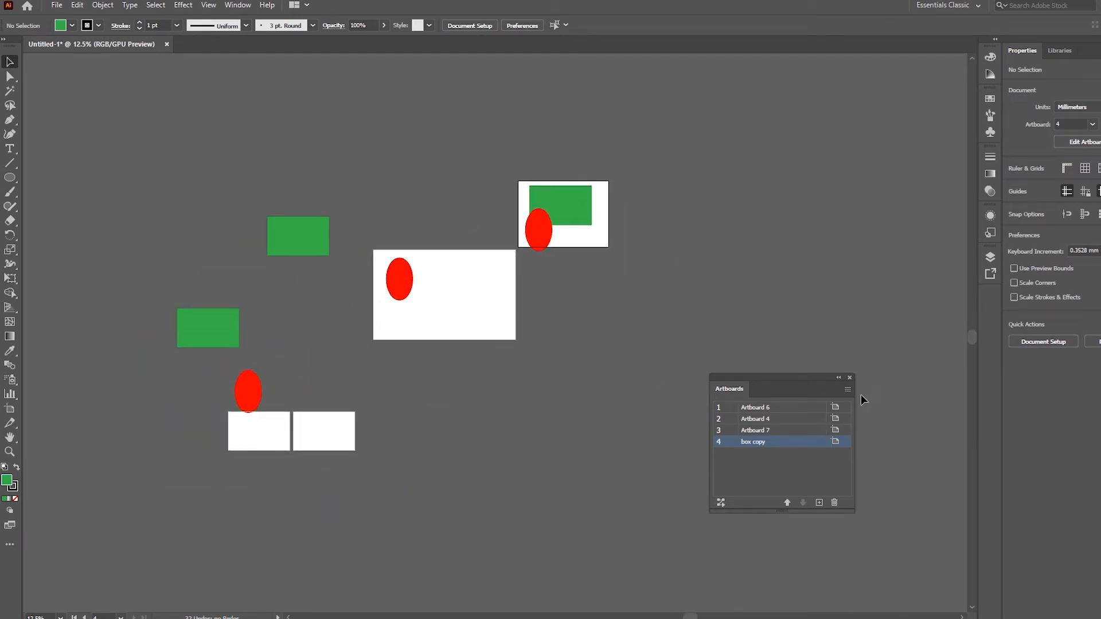
pyautogui.click(846, 389)
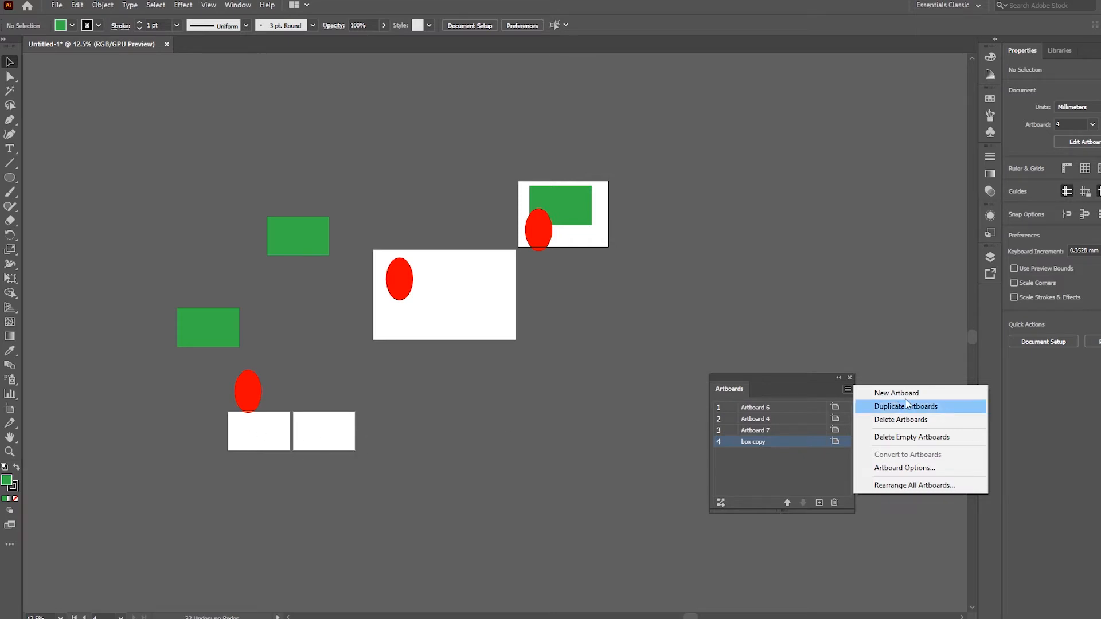
pyautogui.click(907, 439)
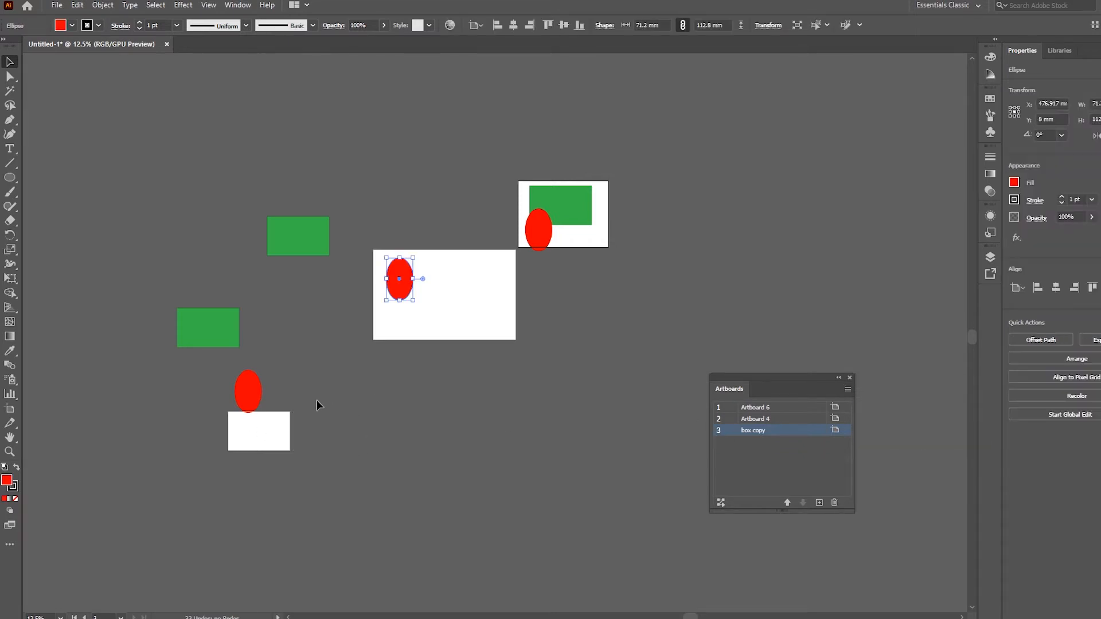
pyautogui.scroll(6, 243, 423)
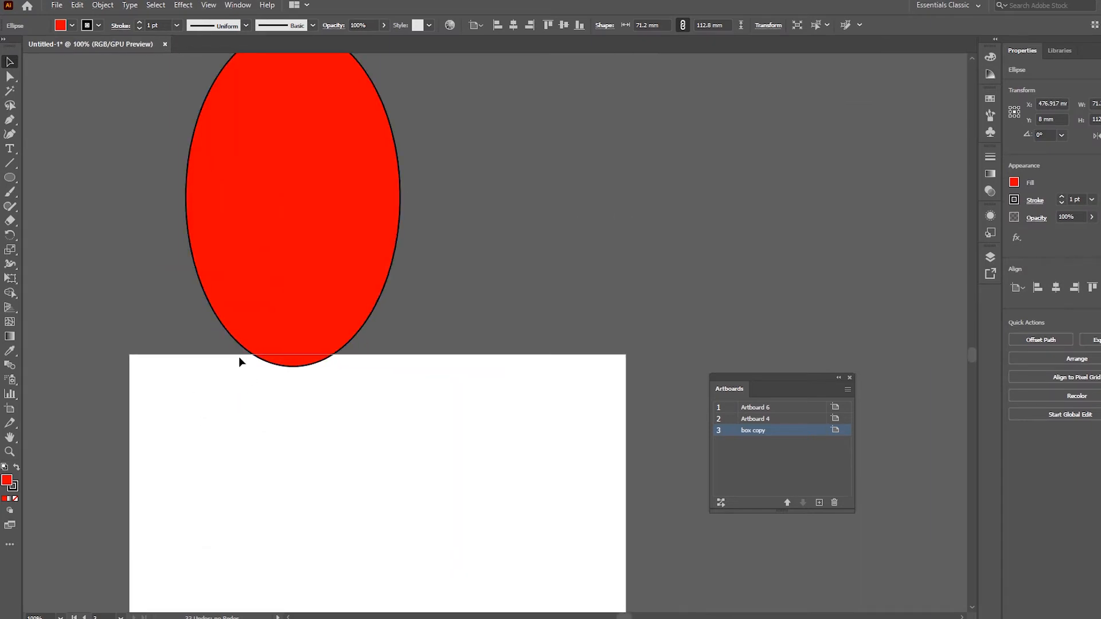
pyautogui.scroll(-4, 367, 393)
pyautogui.moveTo(500, 408); pyautogui.dragTo(389, 445)
pyautogui.scroll(-2, 401, 436)
# Step: Try the Artboard tool on the upper loose green rectangle, and shift the rectangle slightly to the left
pyautogui.click(847, 389)
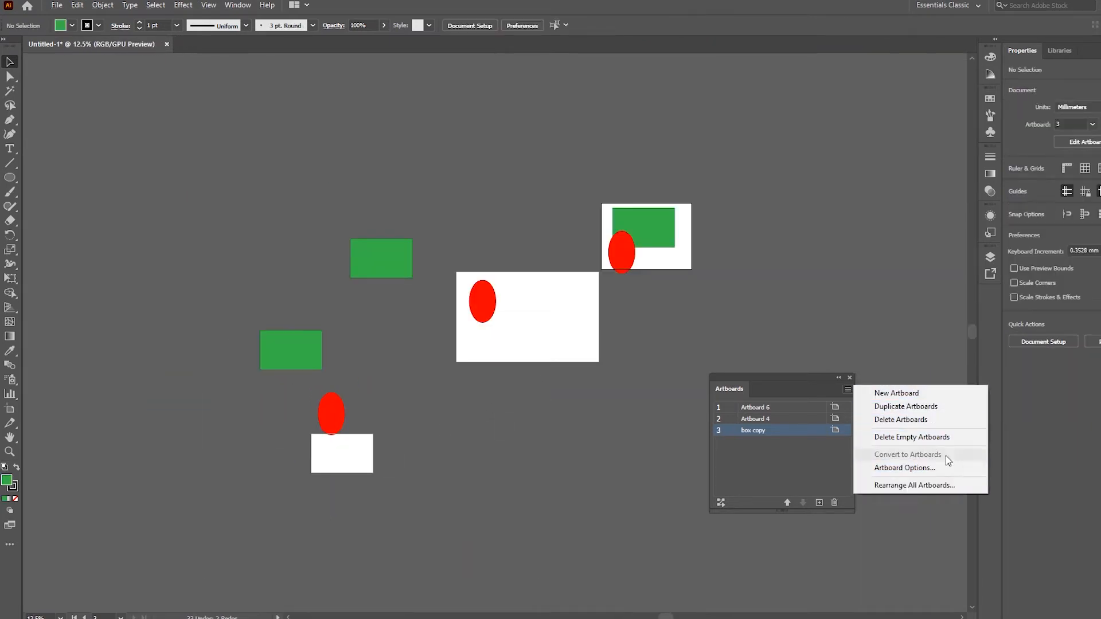
pyautogui.click(381, 265)
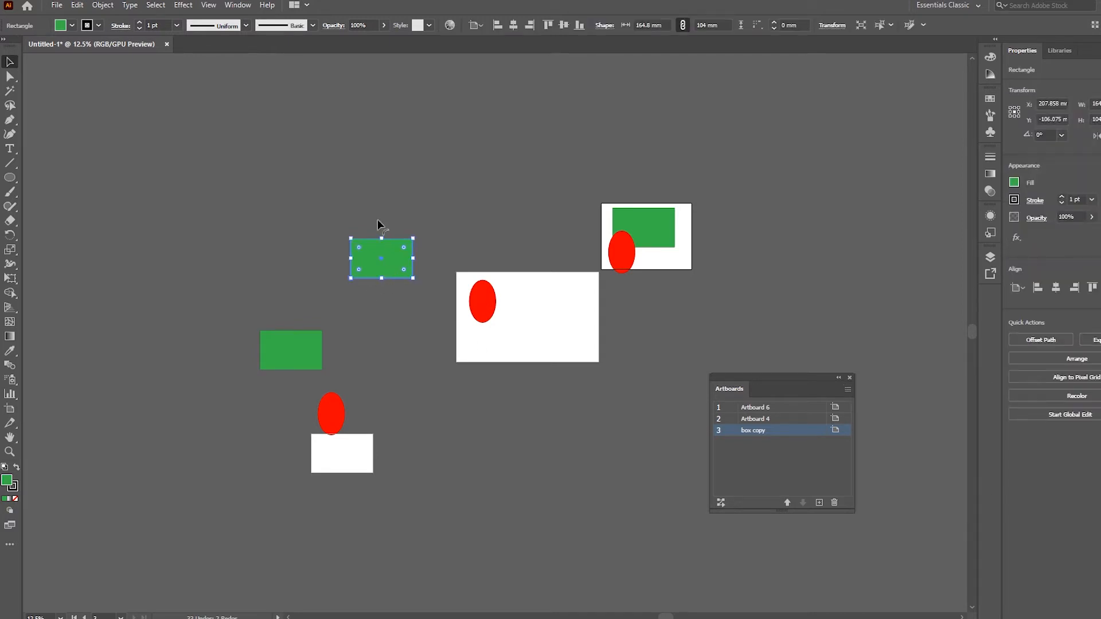
pyautogui.click(10, 410)
pyautogui.click(386, 263)
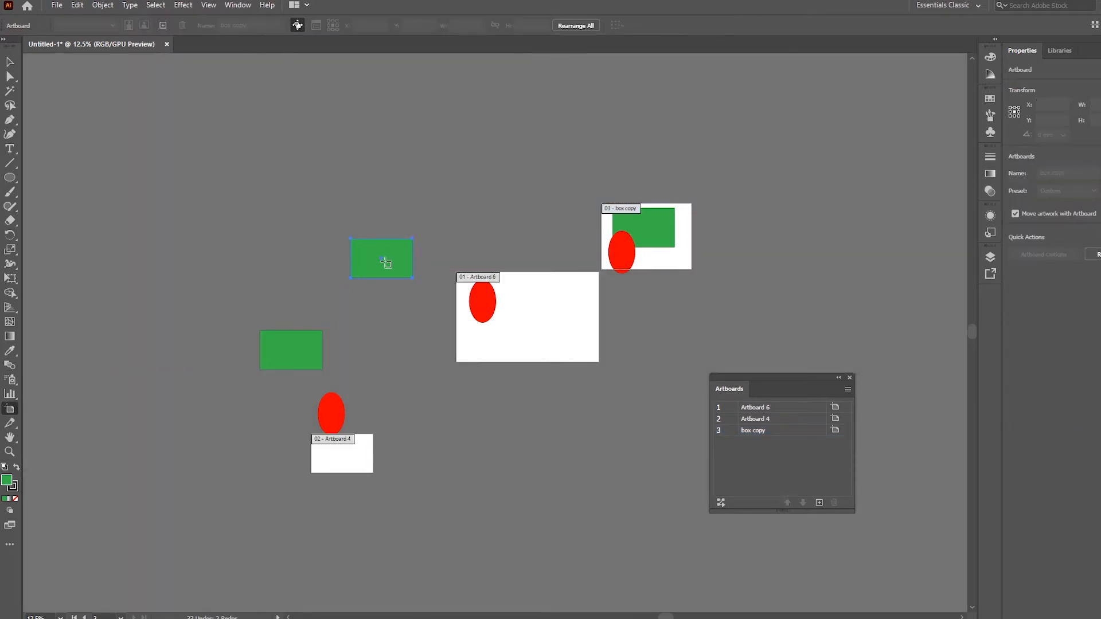
pyautogui.click(7, 59)
pyautogui.click(359, 255)
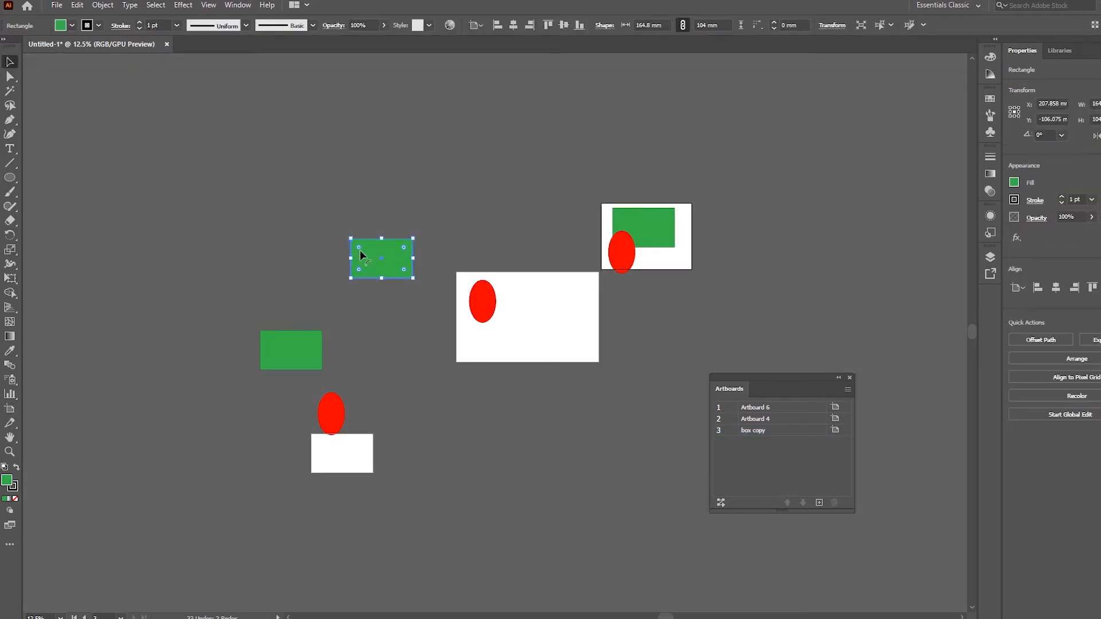
pyautogui.moveTo(308, 260); pyautogui.dragTo(347, 261)
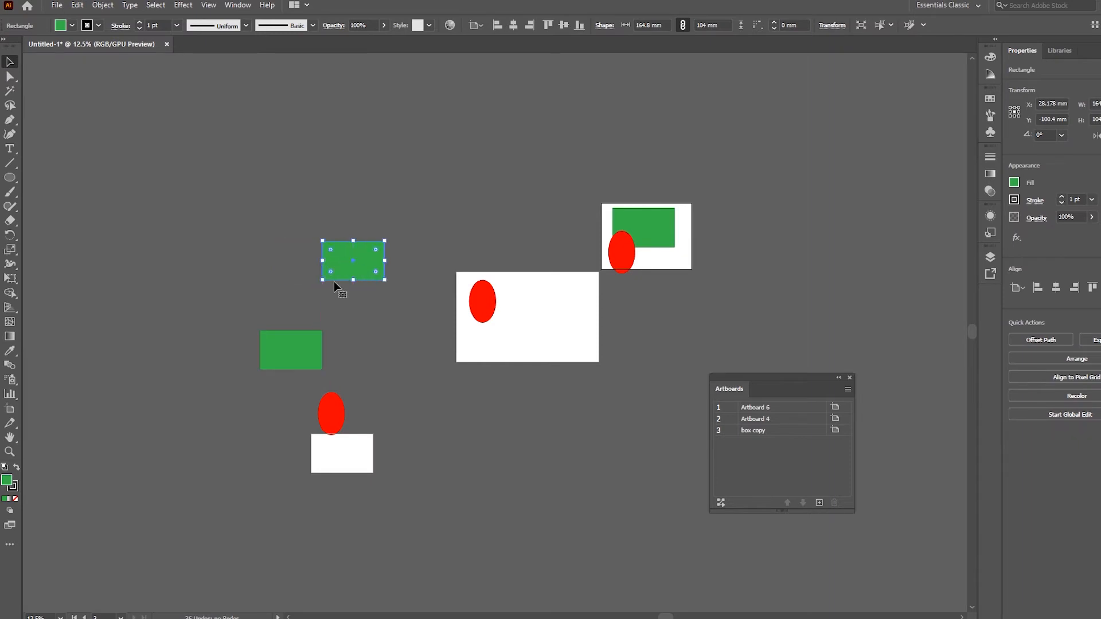
# Step: Create an artboard matching the upper green rectangle with the Artboard tool, and move the rectangle off it and back
pyautogui.click(9, 410)
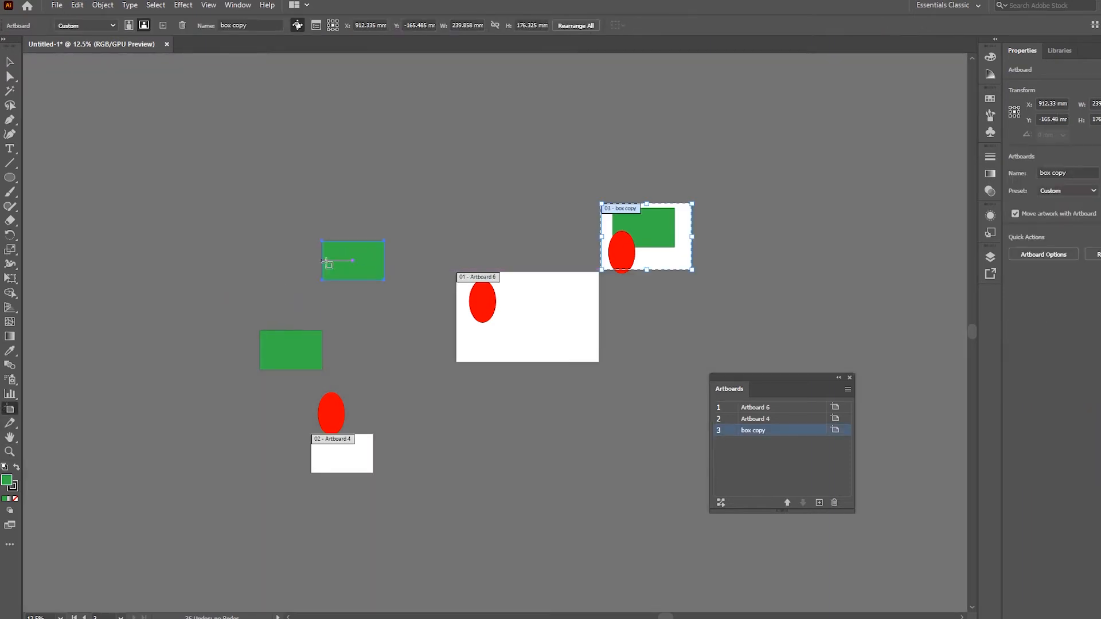
pyautogui.click(9, 62)
pyautogui.moveTo(343, 255); pyautogui.dragTo(266, 264)
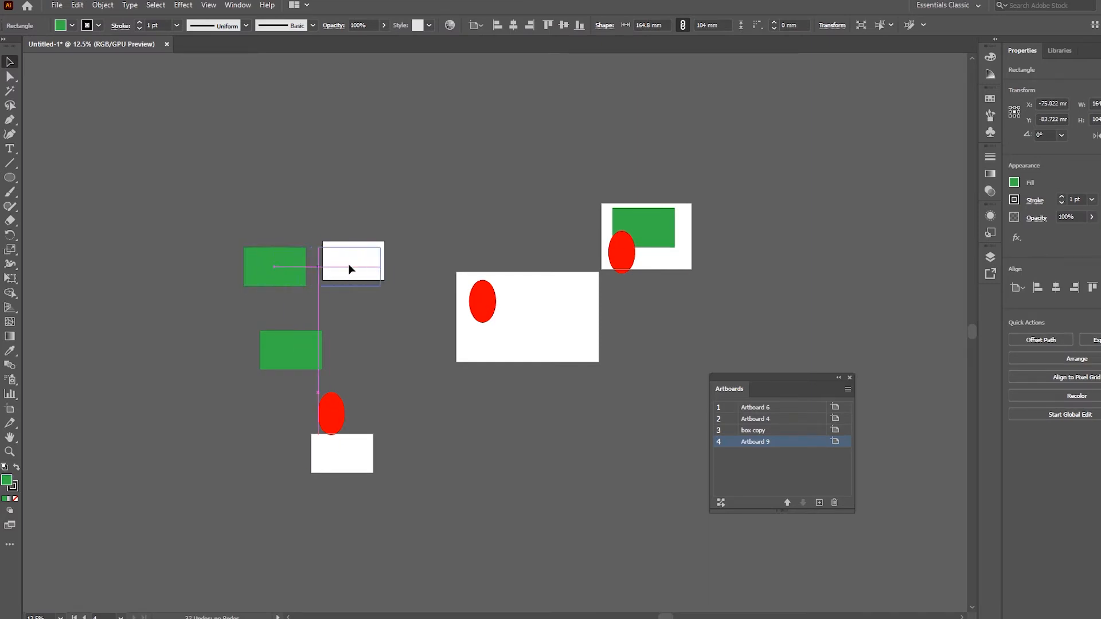
pyautogui.moveTo(352, 260); pyautogui.dragTo(353, 262)
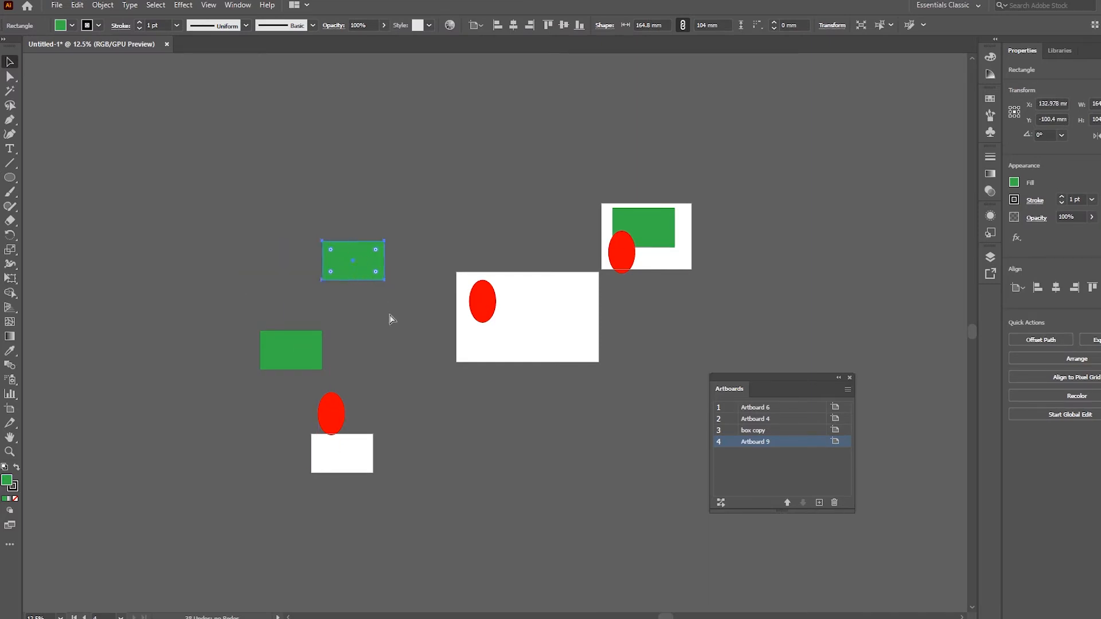
# Step: Undo the artboard made from the upper green rectangle and the rectangle's recent moves
pyautogui.hotkey('ctrl', 'z')
pyautogui.hotkey('ctrl', 'z')
pyautogui.hotkey('ctrl', 'z')
pyautogui.hotkey('ctrl', 'z')
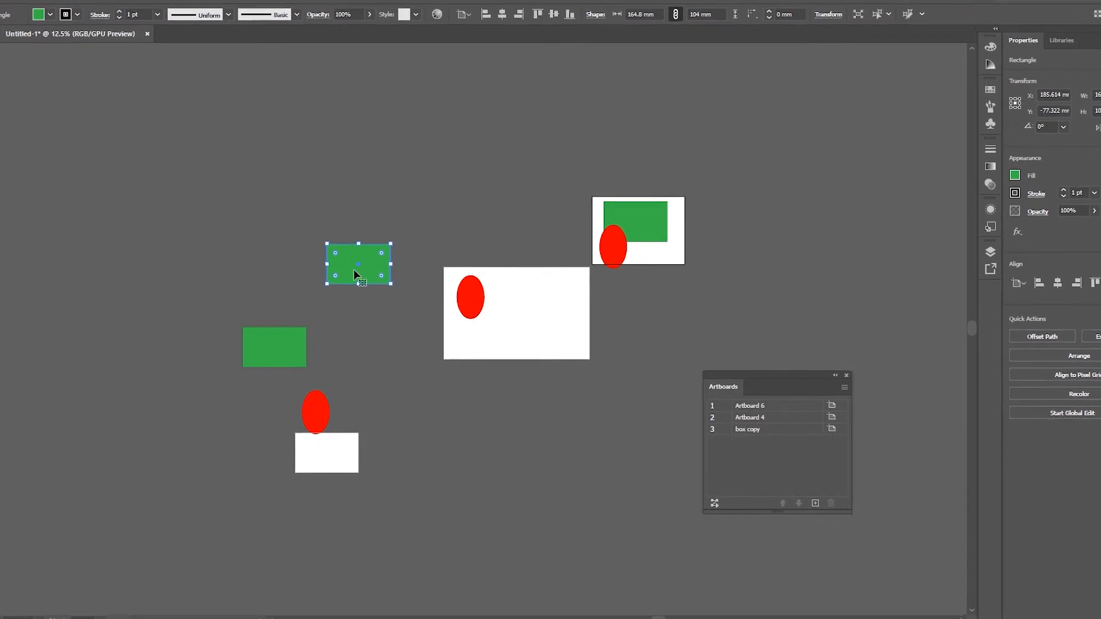
# Step: Convert the selected upper green rectangle into an artboard with Convert to Artboards
pyautogui.click(840, 385)
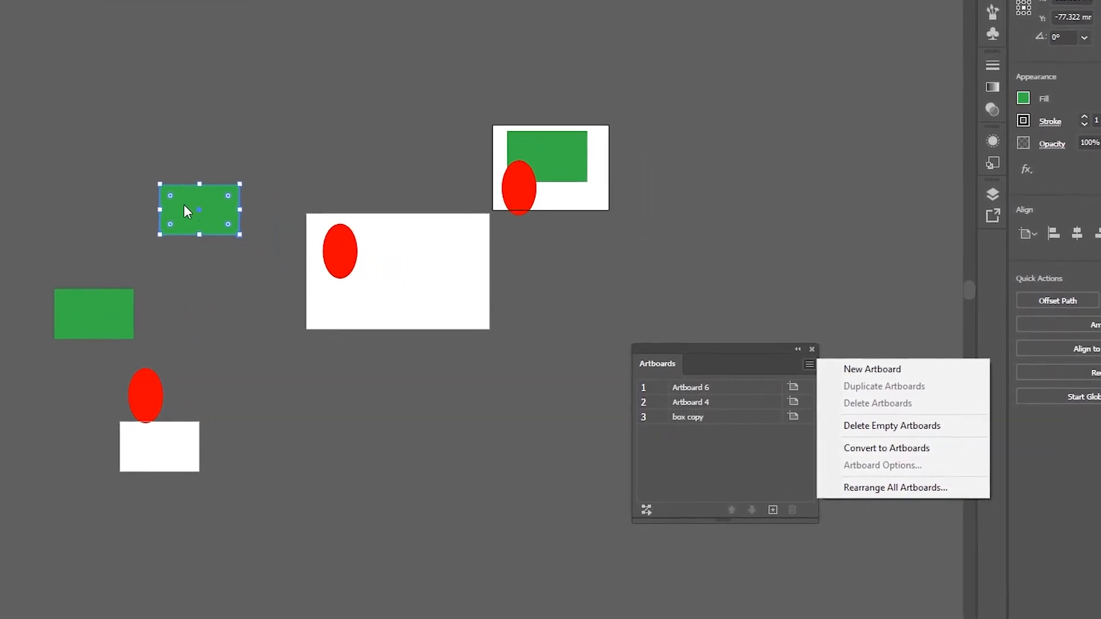
pyautogui.click(934, 448)
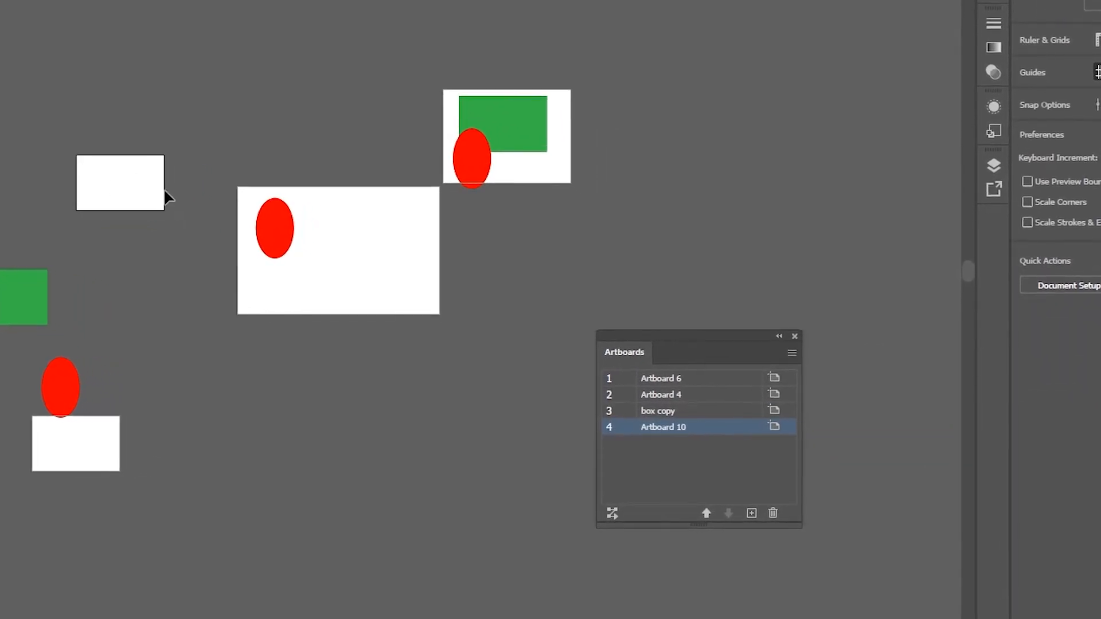
pyautogui.moveTo(146, 194); pyautogui.dragTo(171, 218)
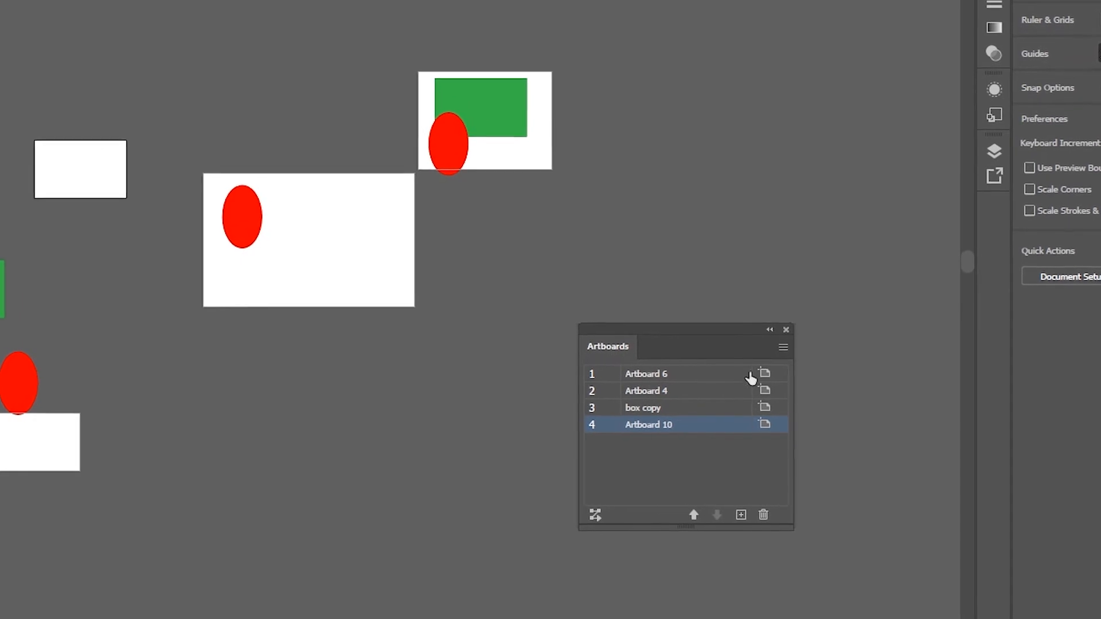
# Step: Rearrange all artboards into a grid by row with 3 columns, moving the artwork with the artboards
pyautogui.click(776, 342)
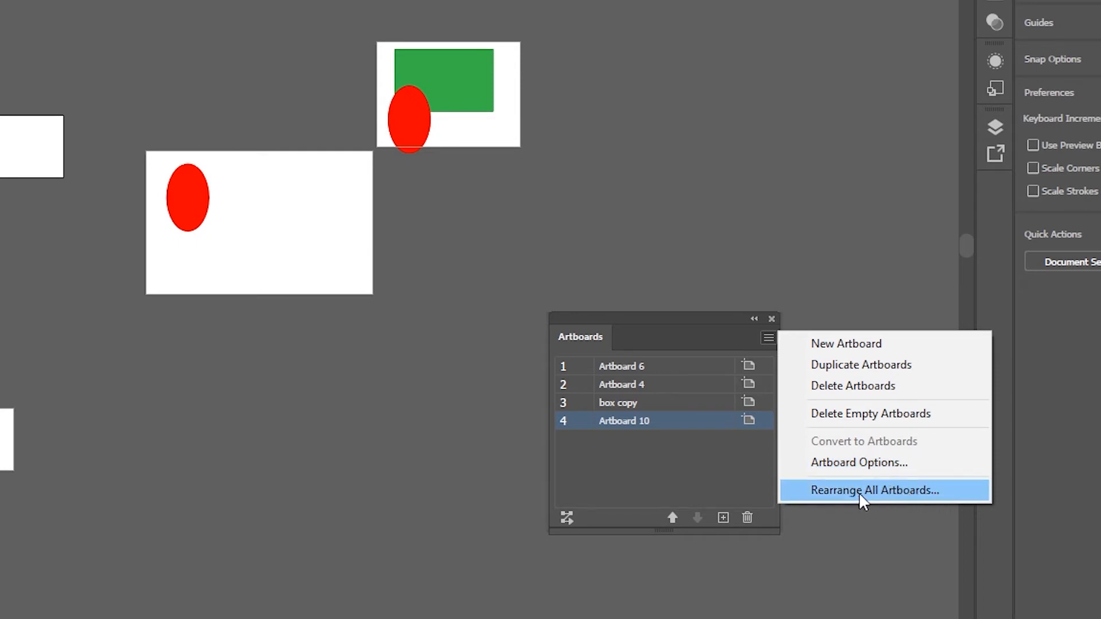
pyautogui.click(567, 518)
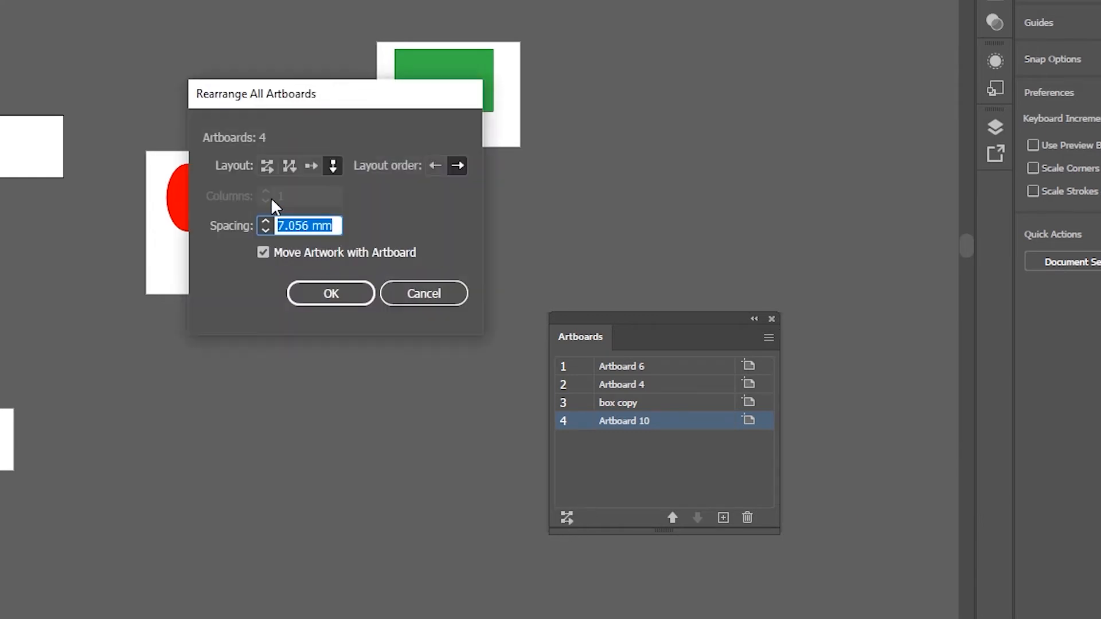
pyautogui.moveTo(292, 103); pyautogui.dragTo(195, 0)
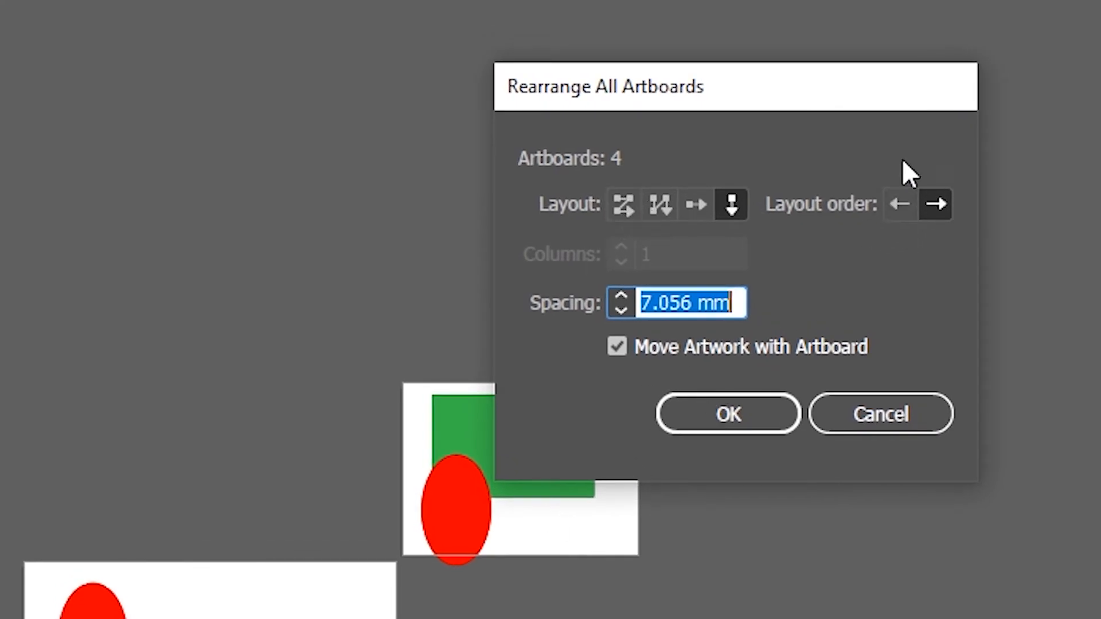
pyautogui.click(696, 205)
pyautogui.click(660, 205)
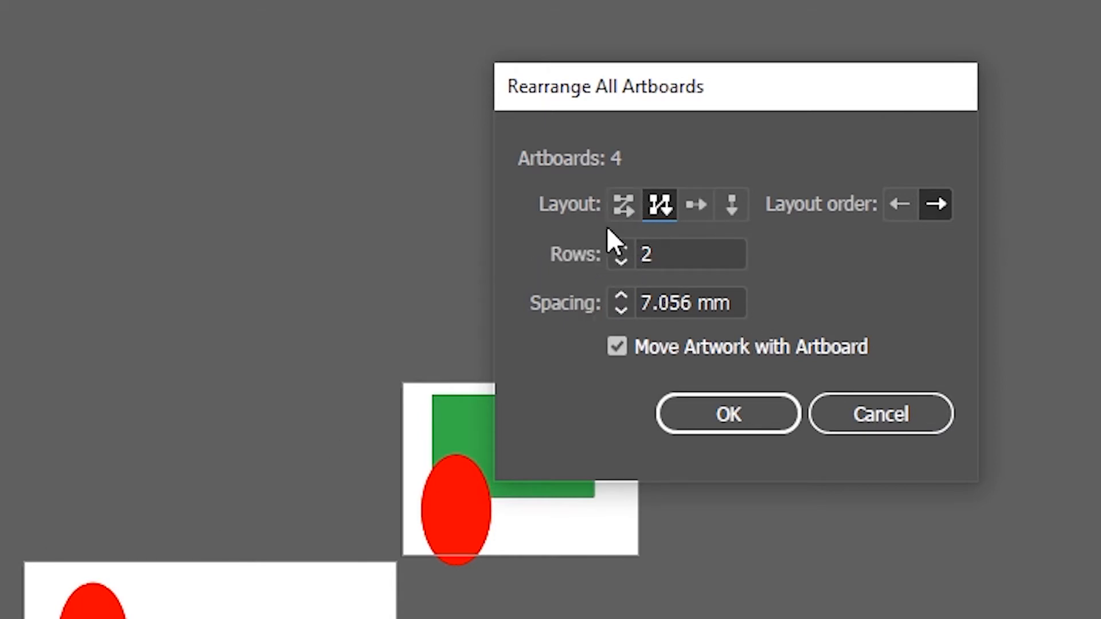
pyautogui.click(615, 209)
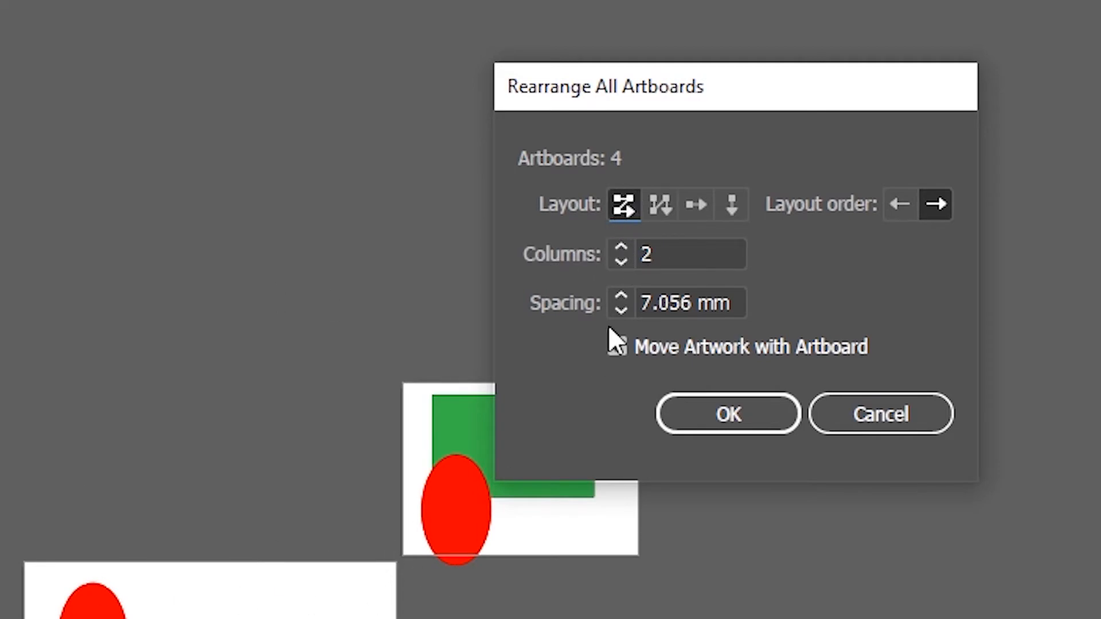
pyautogui.click(619, 247)
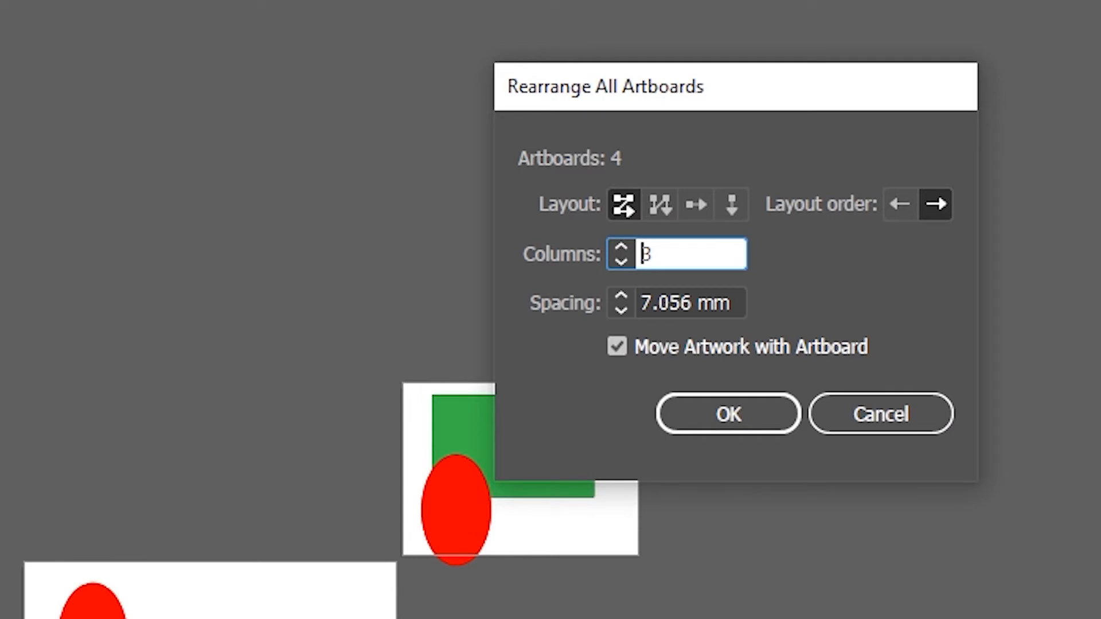
pyautogui.click(733, 421)
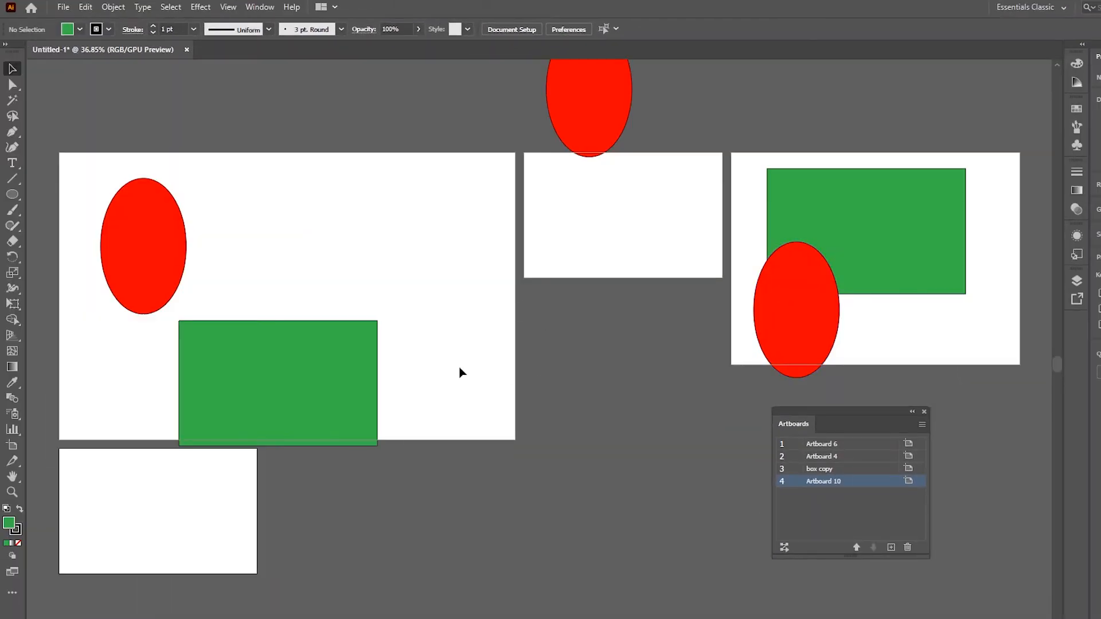
# Step: Move the red ellipse above Artboard 4 onto the empty canvas beyond the upper right of the box copy artboard
pyautogui.scroll(-2, 465, 370)
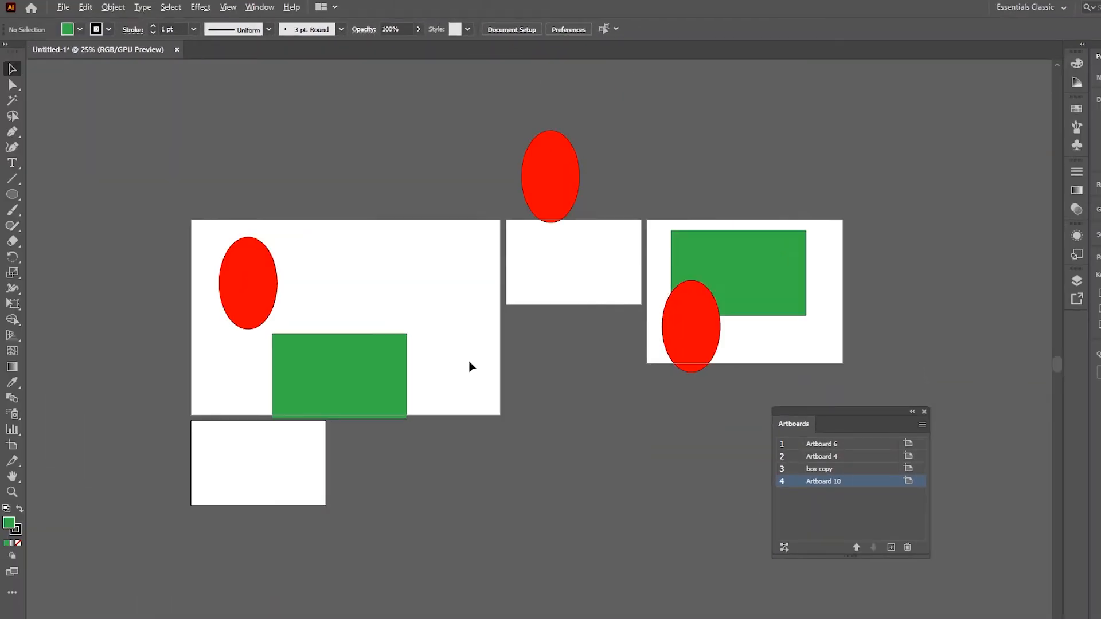
pyautogui.moveTo(552, 164); pyautogui.dragTo(877, 156)
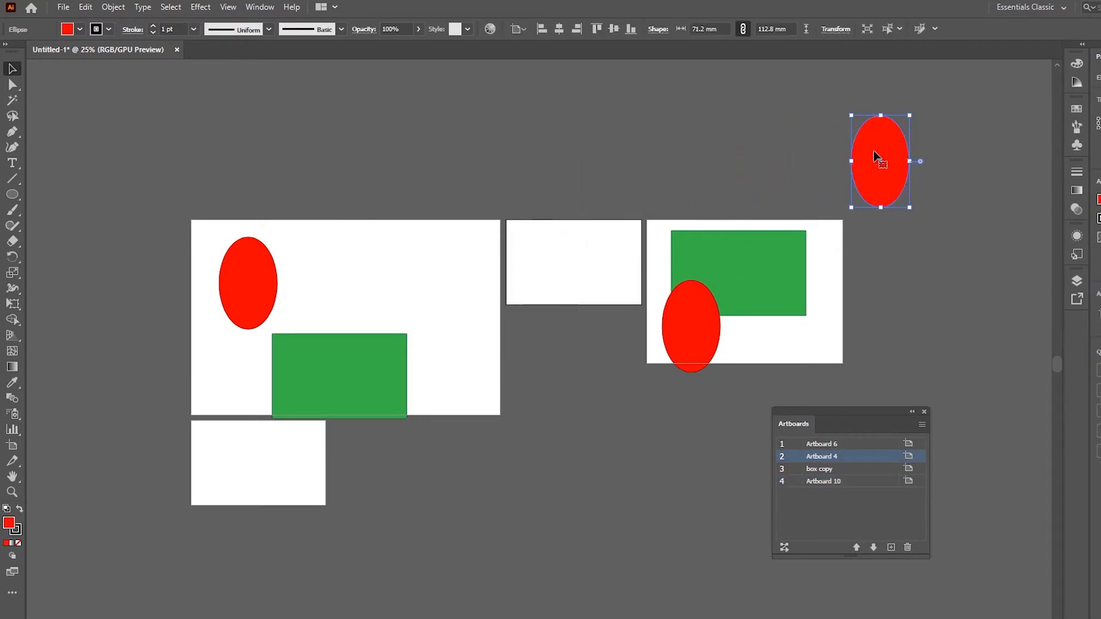
# Step: Select all four artboards together with the Artboard tool
pyautogui.click(12, 446)
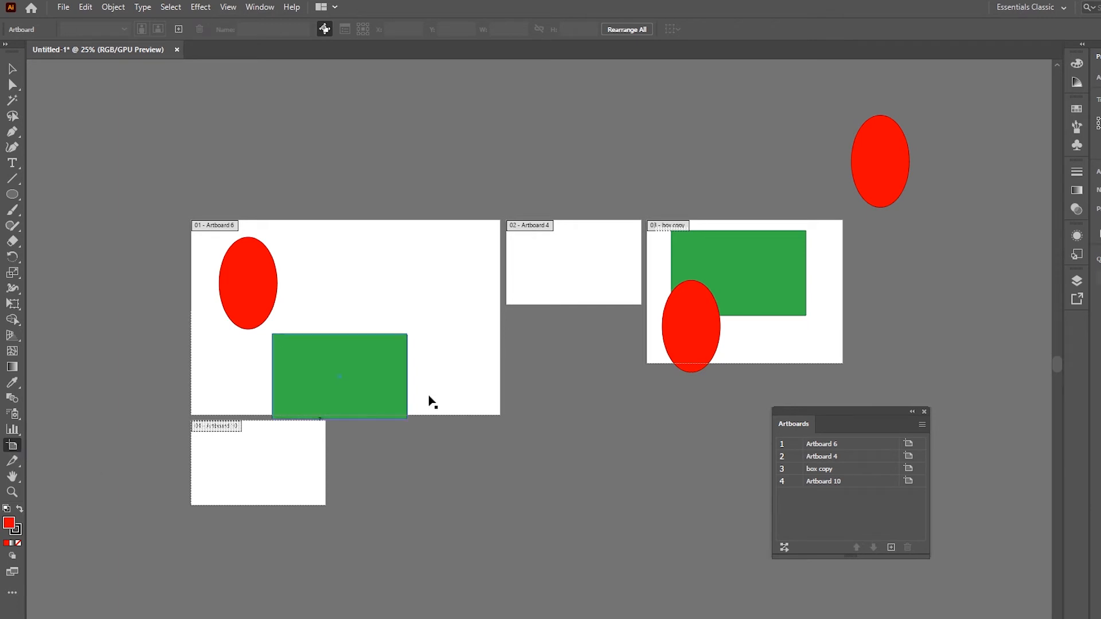
pyautogui.click(430, 290)
pyautogui.click(550, 265)
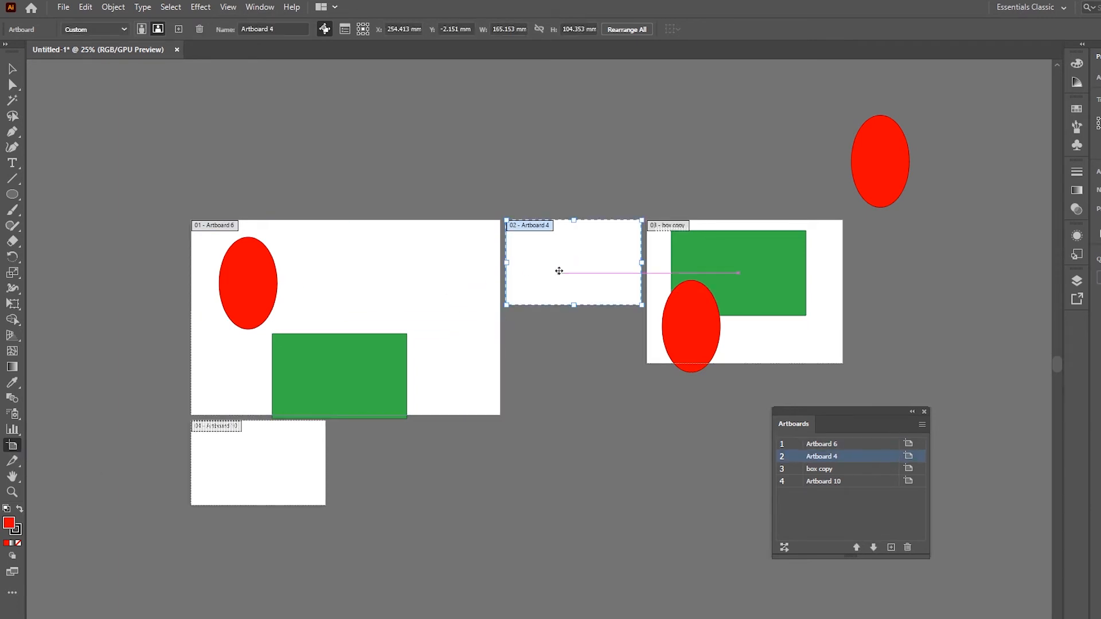
pyautogui.click(761, 341)
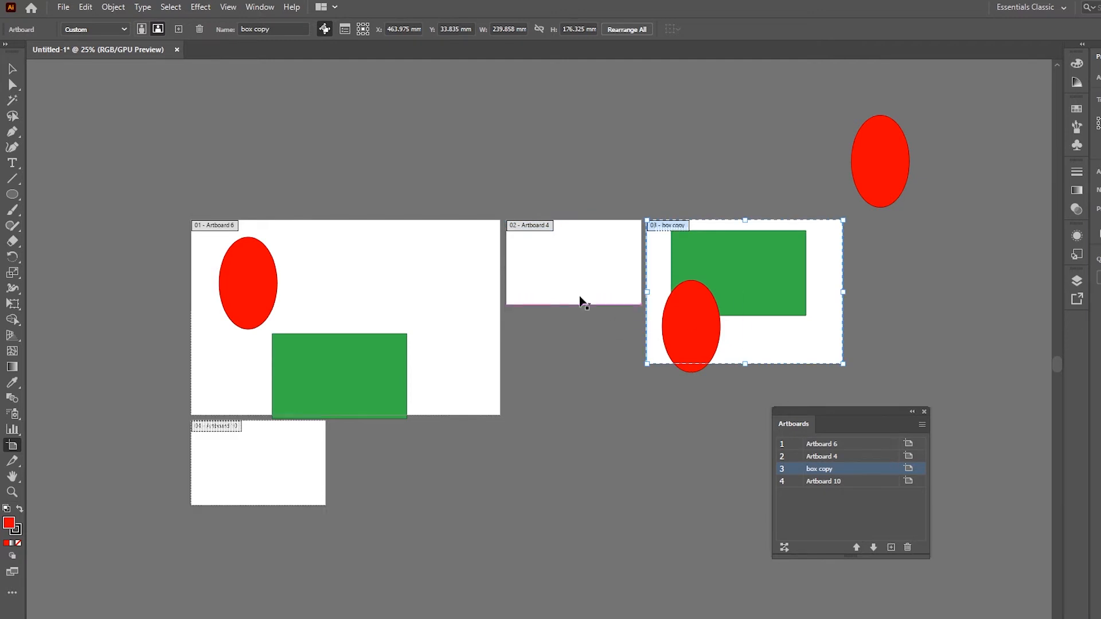
pyautogui.keyDown('shift'); pyautogui.click(442, 255); pyautogui.keyUp('shift')
pyautogui.keyDown('shift'); pyautogui.click(563, 264); pyautogui.keyUp('shift')
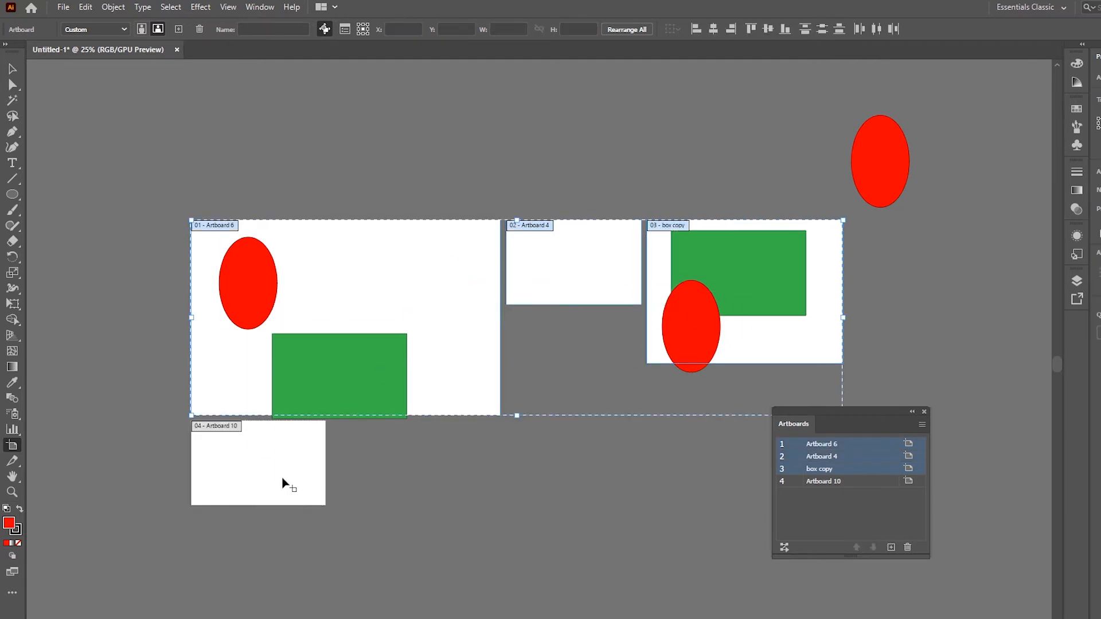
pyautogui.keyDown('shift'); pyautogui.click(284, 480); pyautogui.keyUp('shift')
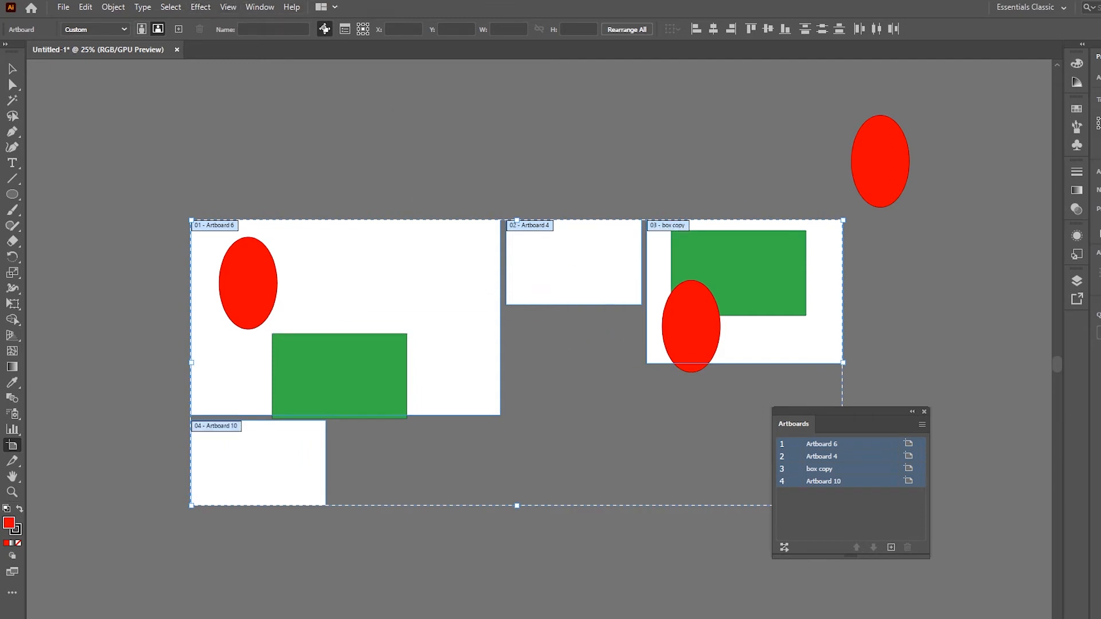
# Step: Try aligning the four selected artboards to their right edges and to their left edges
pyautogui.click(259, 7)
pyautogui.click(362, 152)
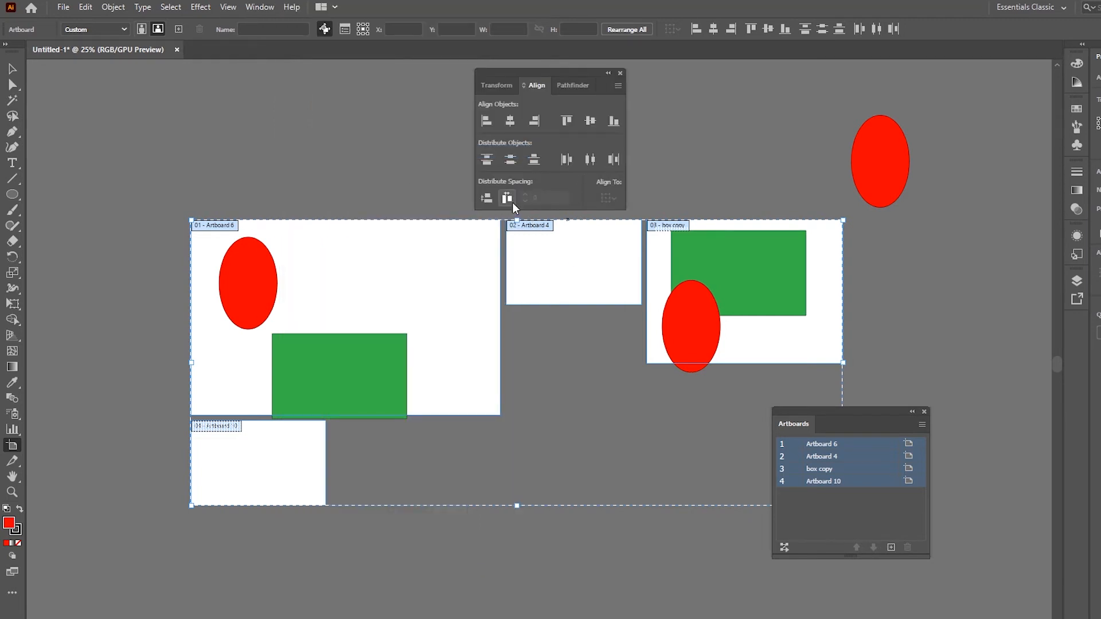
pyautogui.click(533, 121)
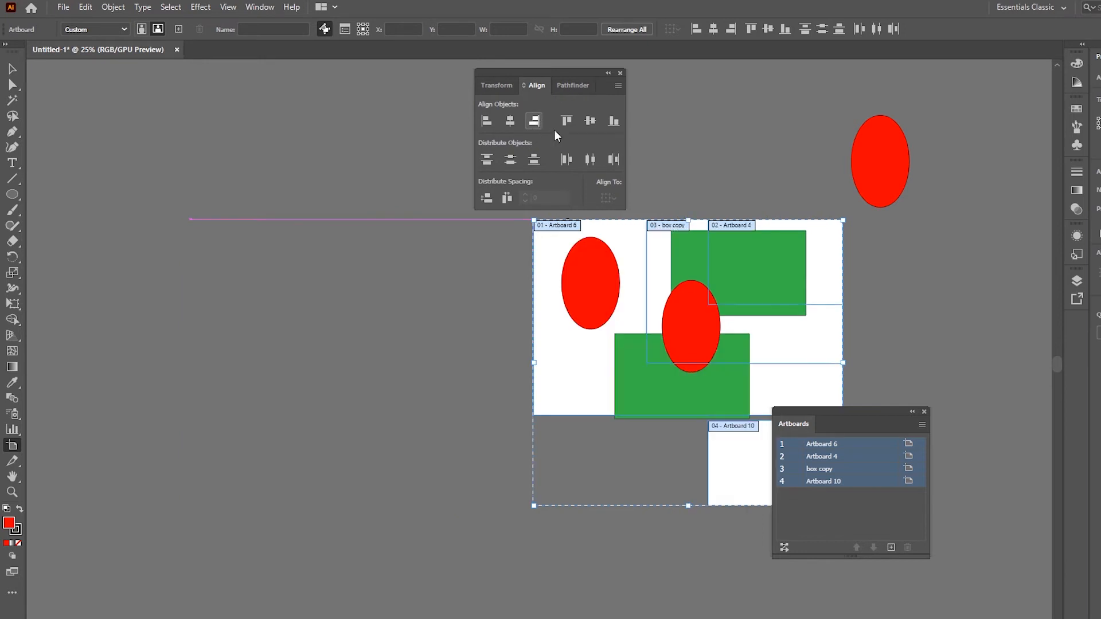
pyautogui.click(487, 121)
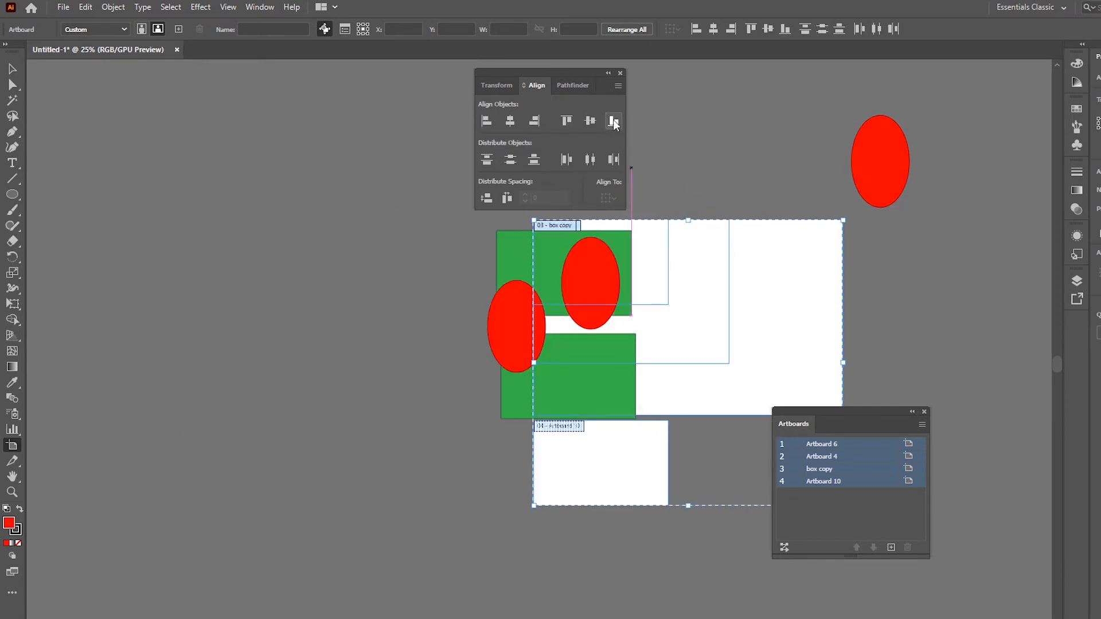
# Step: Close the Align controls and undo both artboard alignments
pyautogui.hotkey('shift', 'F7')
pyautogui.hotkey('ctrl', 'z')
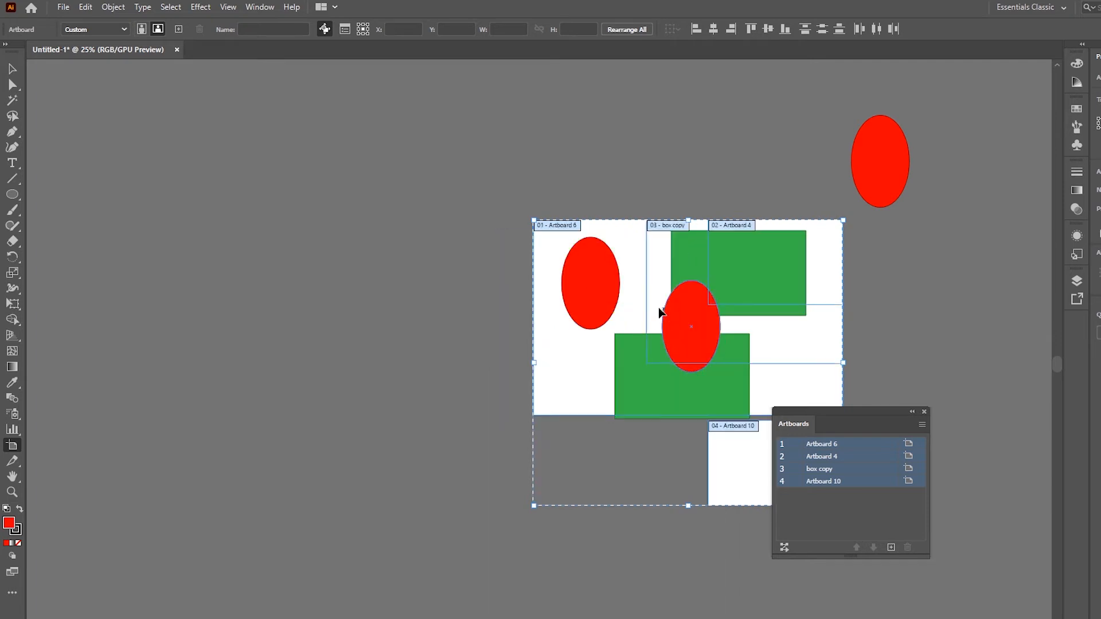
pyautogui.hotkey('ctrl', 'z')
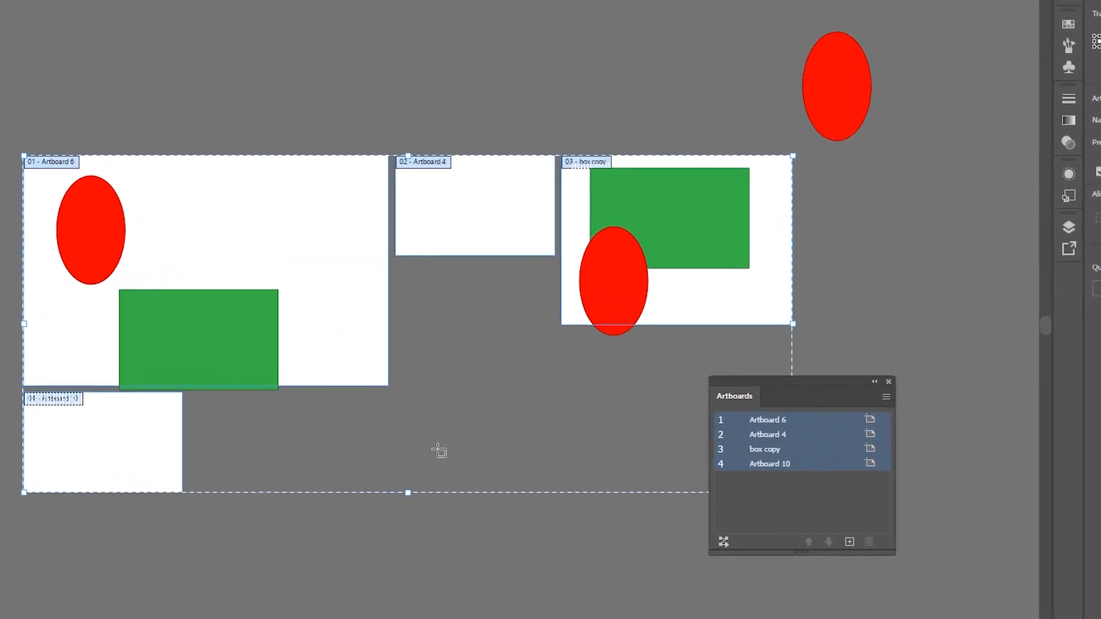
# Step: Examine the Artboard Options for all four selected artboards, including the size presets, and cancel without changes
pyautogui.click(847, 367)
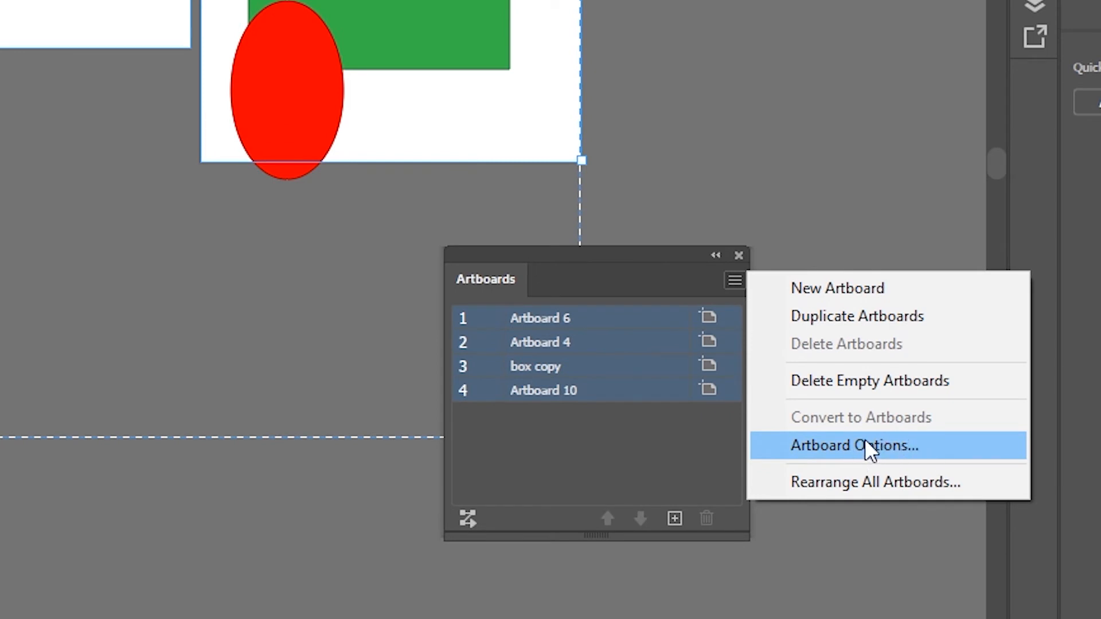
pyautogui.press('Escape')
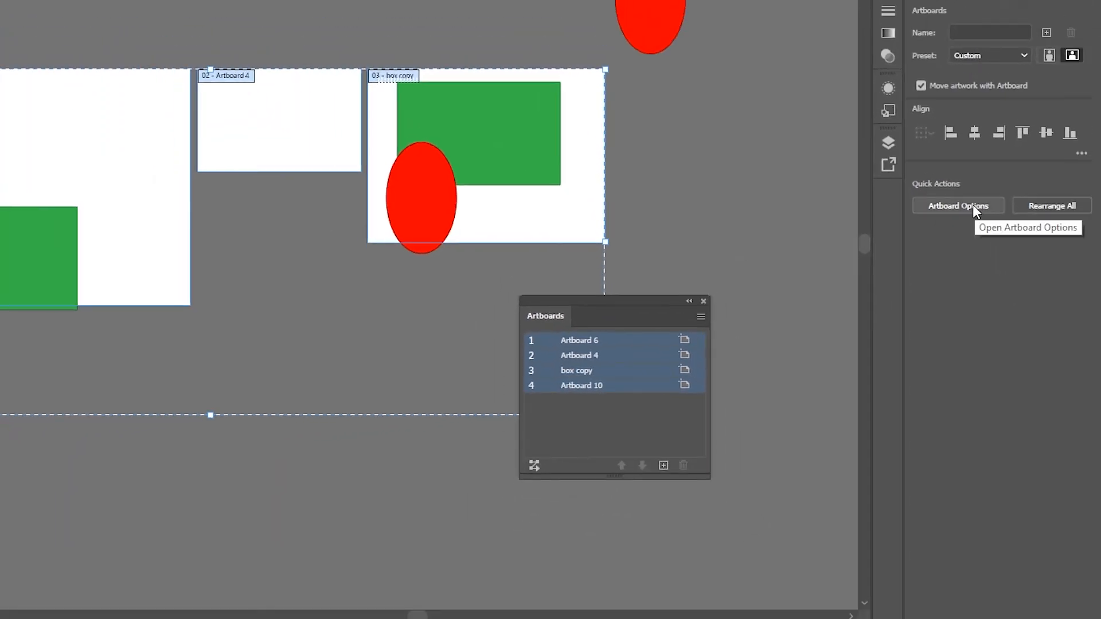
pyautogui.click(958, 205)
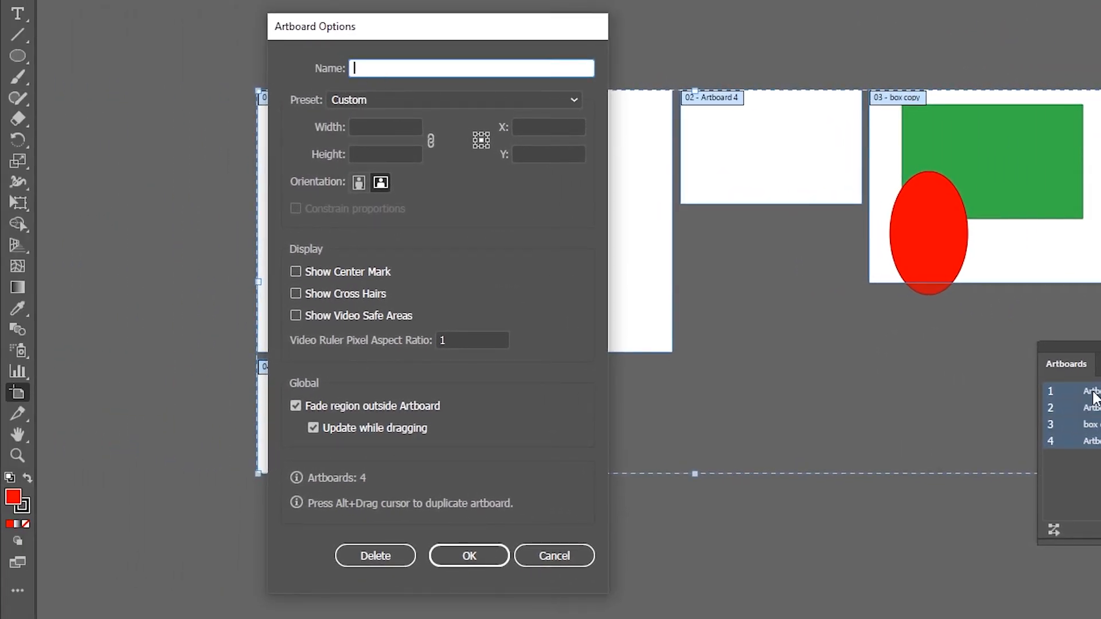
pyautogui.click(375, 99)
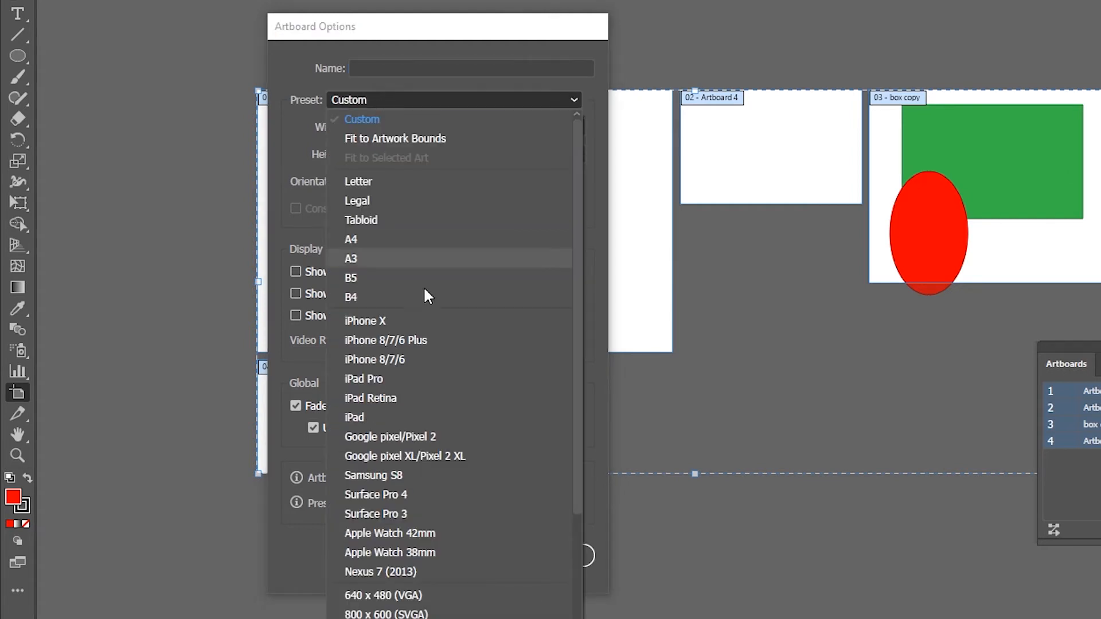
pyautogui.click(429, 101)
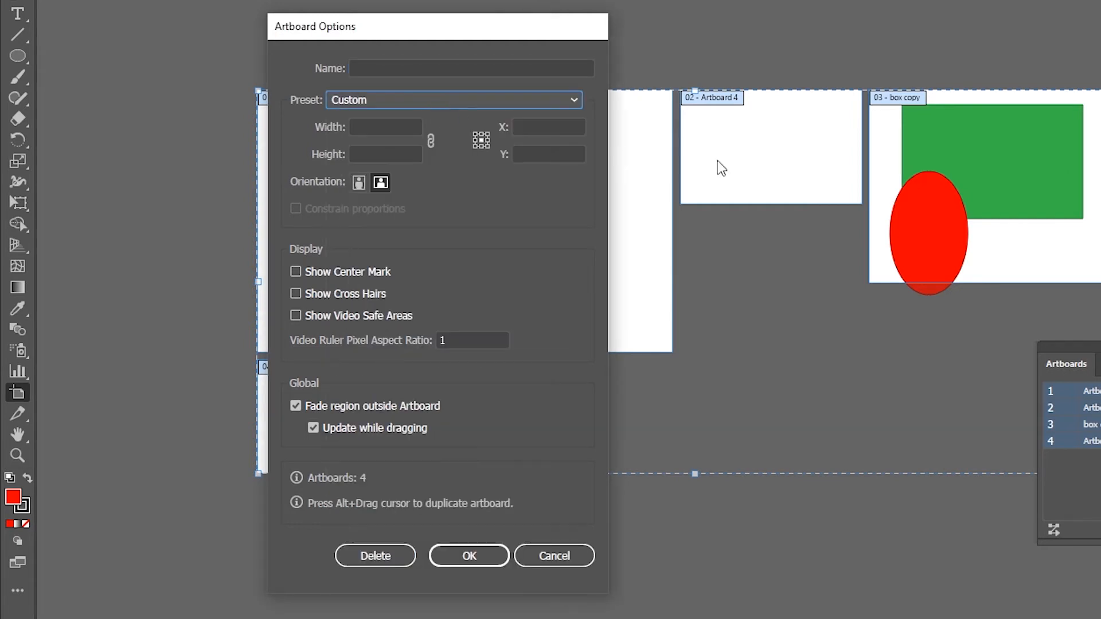
pyautogui.click(379, 126)
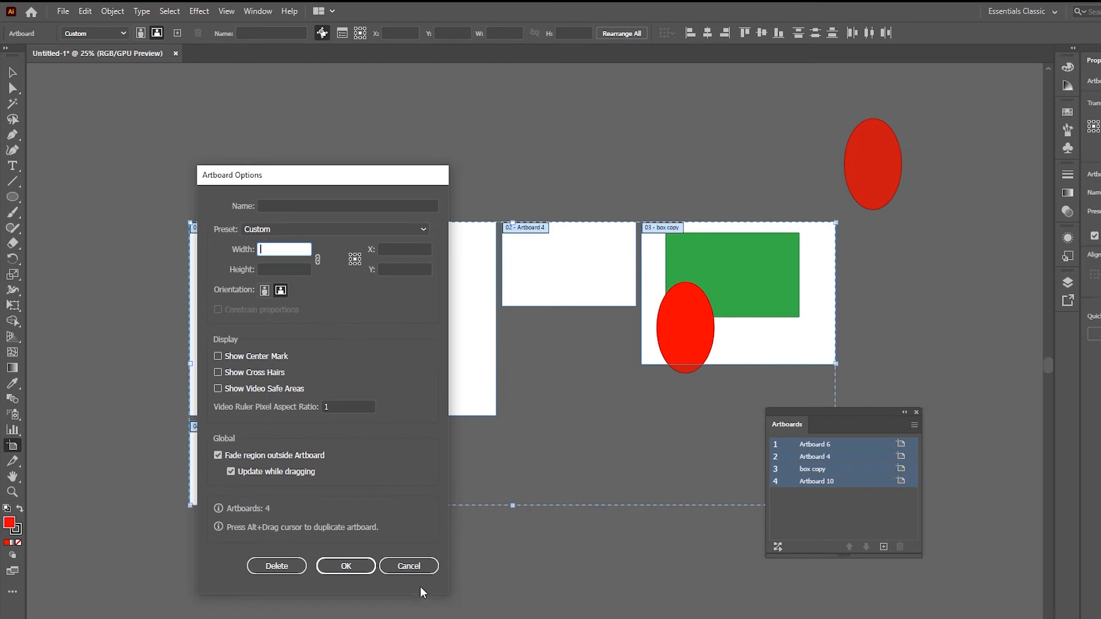
pyautogui.click(414, 567)
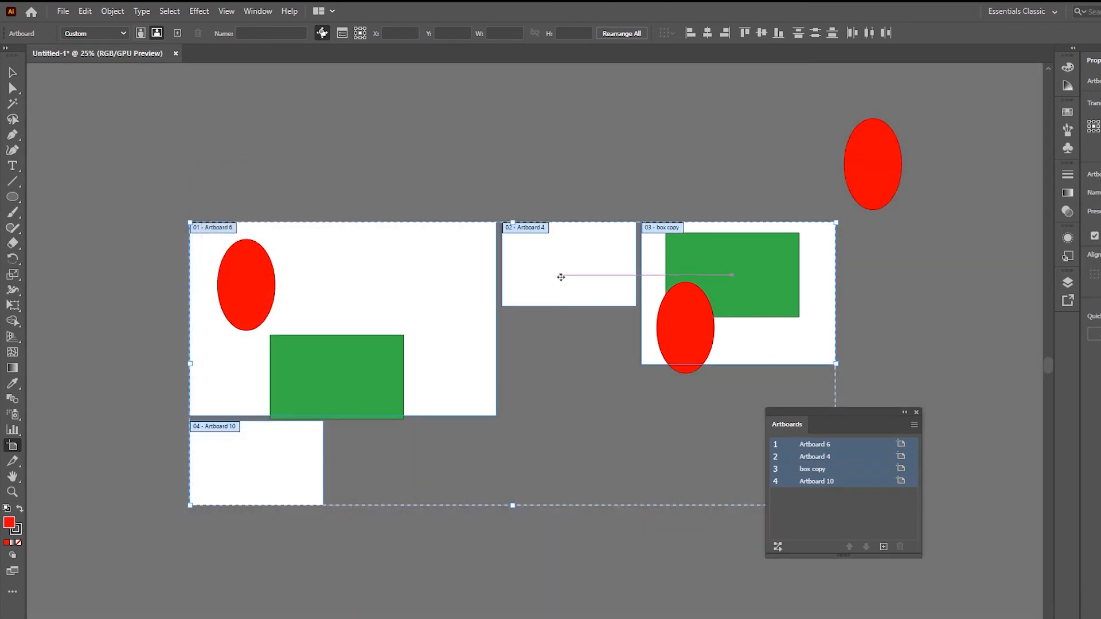
# Step: Open the Artboard Options for Artboard 4 alone and set its orientation to portrait
pyautogui.click(561, 277)
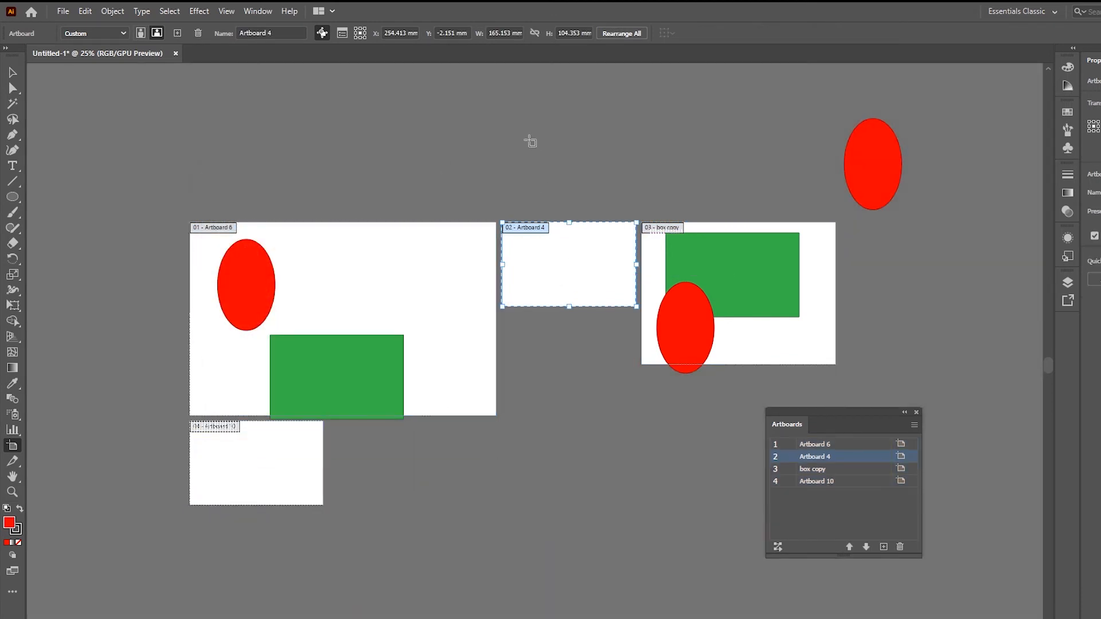
pyautogui.click(914, 425)
pyautogui.click(998, 514)
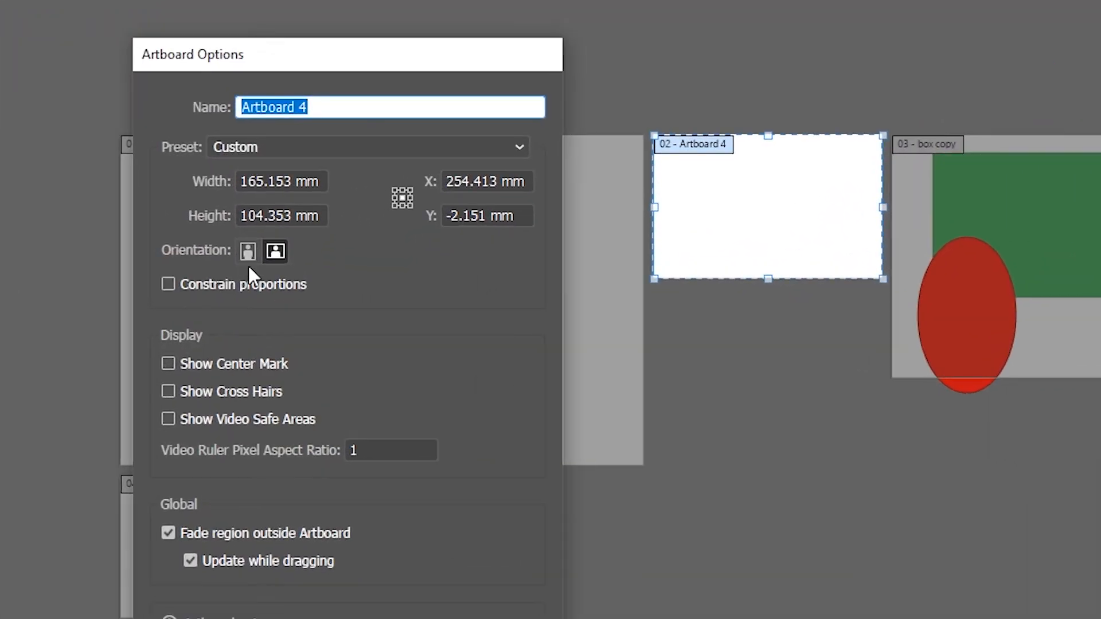
pyautogui.click(241, 253)
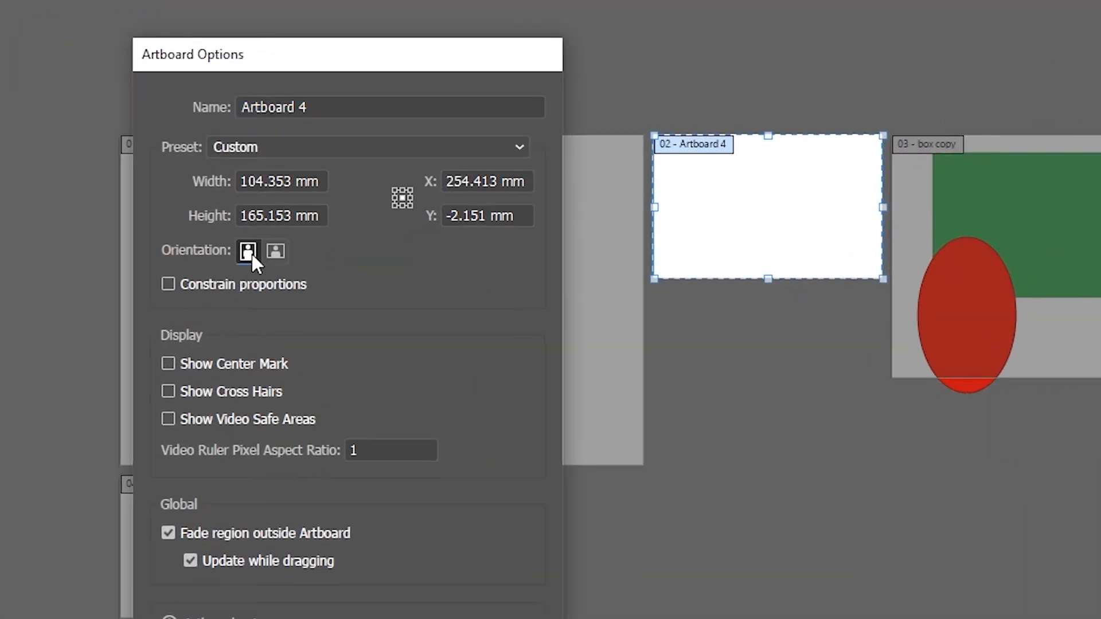
pyautogui.click(275, 254)
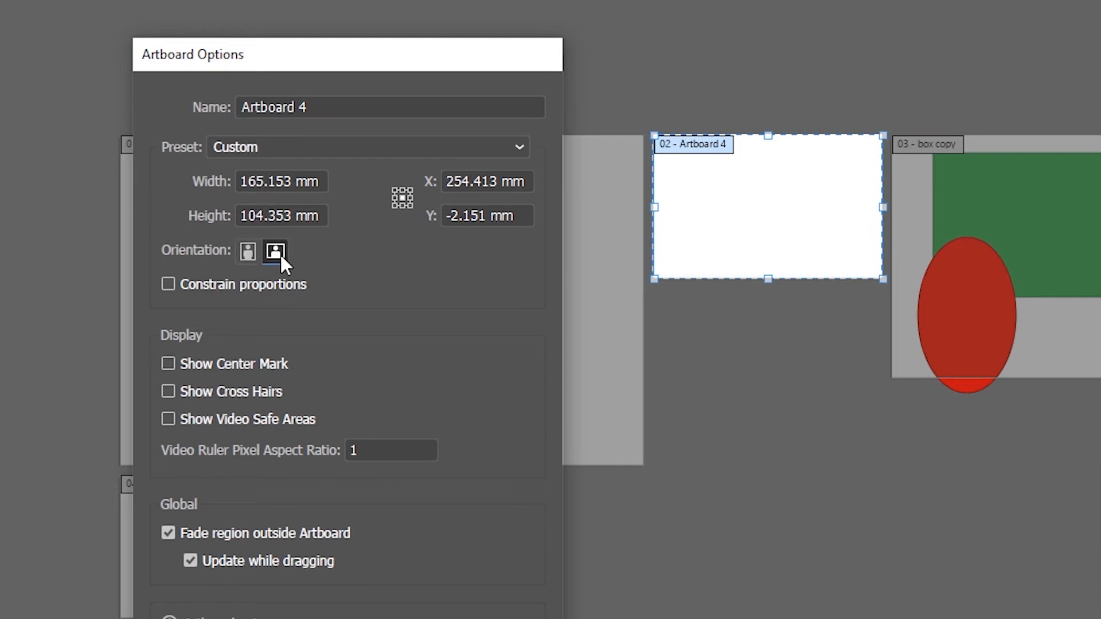
pyautogui.click(249, 255)
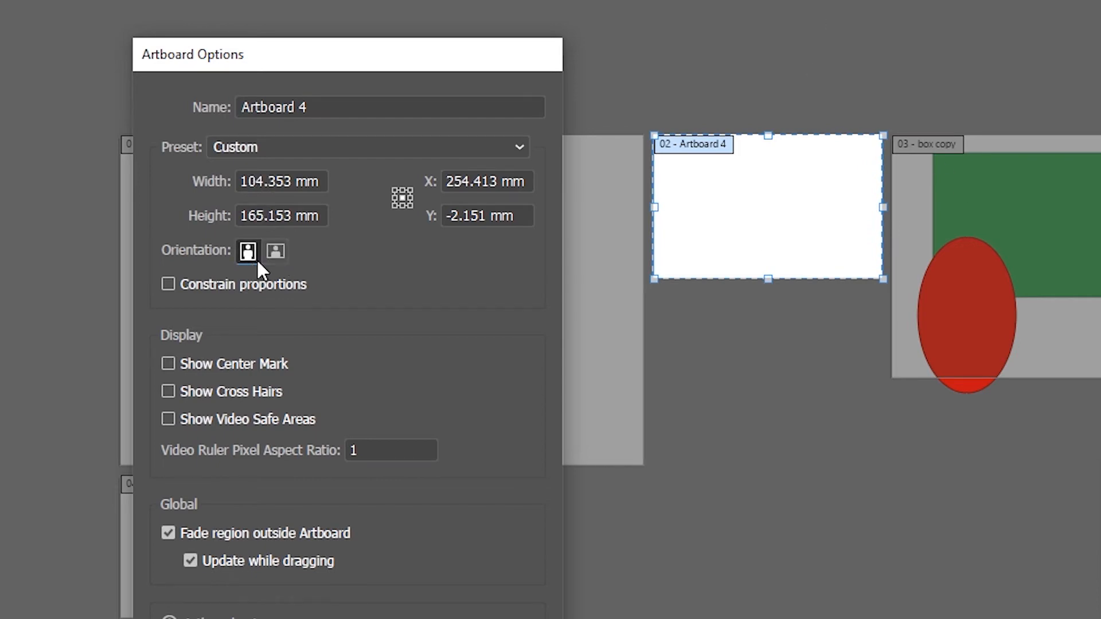
# Step: Set Artboard 4's width to 112 mm with Constrain proportions enabled, and turn the constraint off again
pyautogui.click(173, 285)
pyautogui.click(165, 284)
pyautogui.click(169, 284)
pyautogui.click(291, 180)
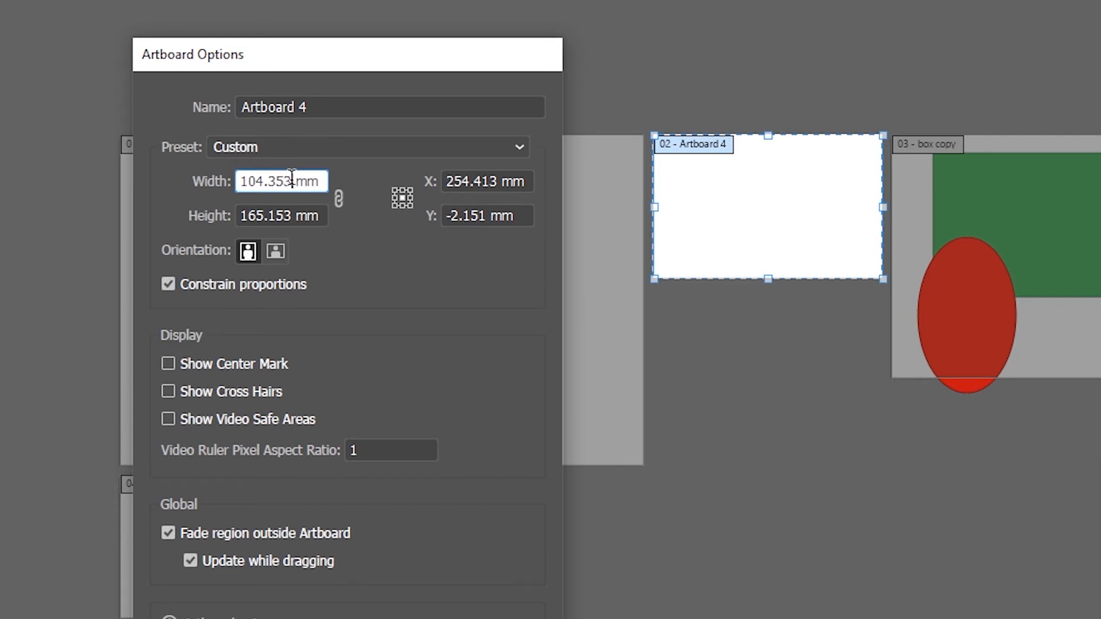
pyautogui.press('Up')
pyautogui.press('Up')
pyautogui.press('Up')
pyautogui.press('Up')
pyautogui.press('Up')
pyautogui.press('Up')
pyautogui.press('Up')
pyautogui.press('Up')
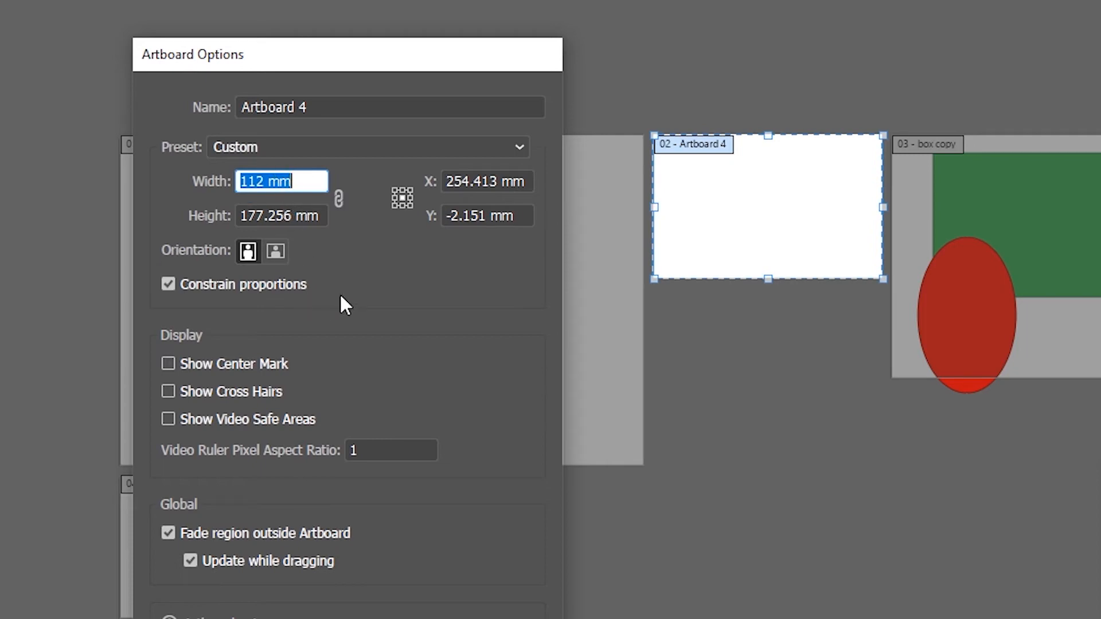
pyautogui.click(168, 284)
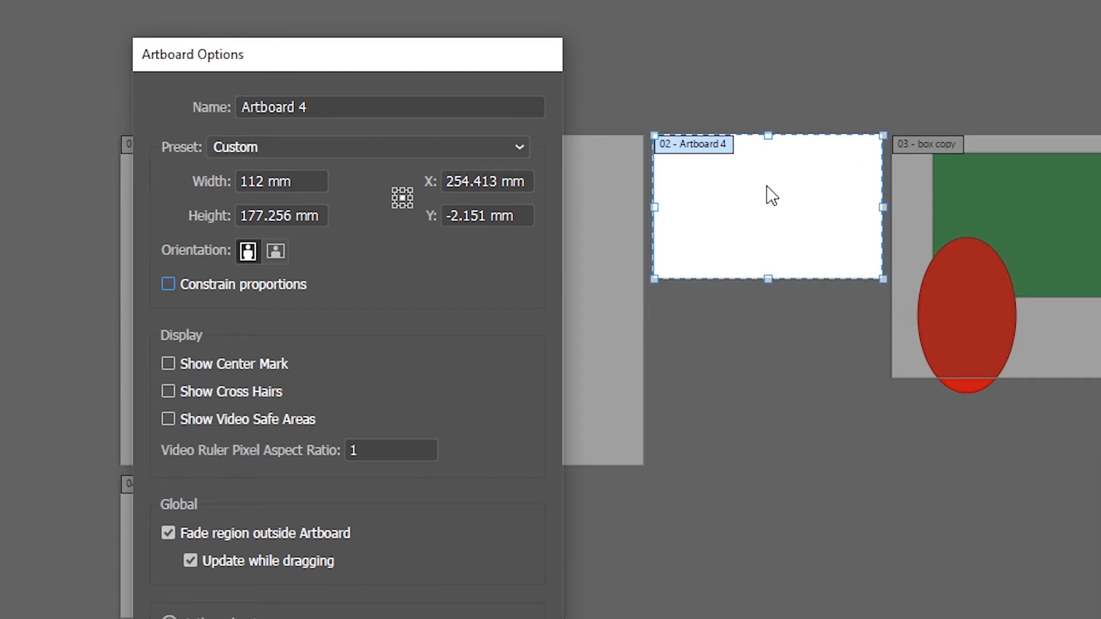
# Step: Toggle the center mark, cross hairs and outside-region fading on and off for Artboard 4, and apply its Artboard Options
pyautogui.click(168, 364)
pyautogui.click(198, 392)
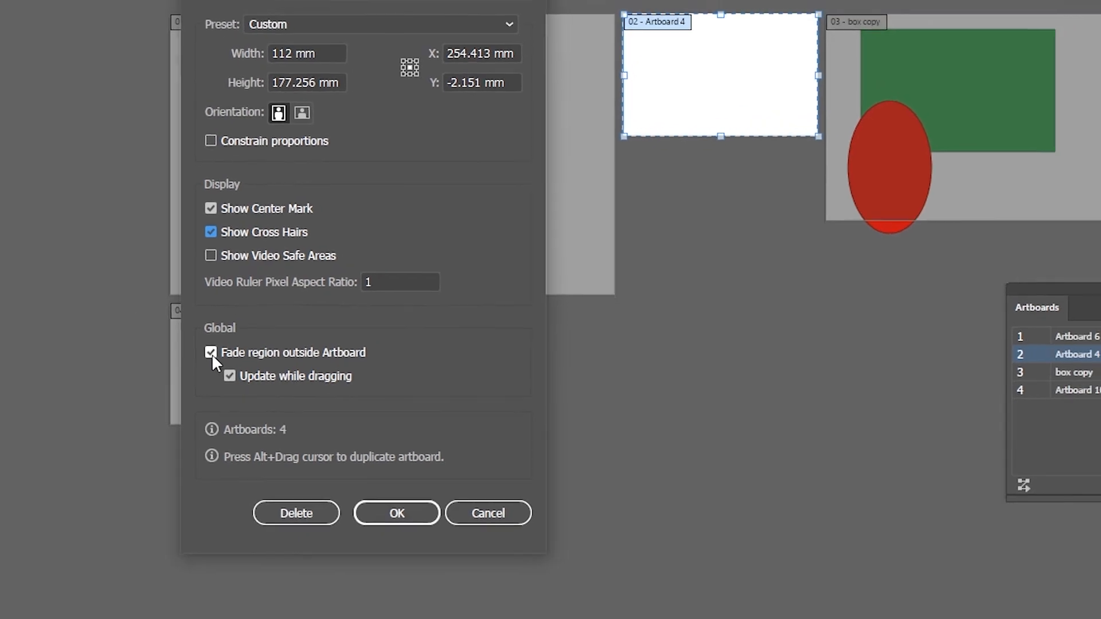
pyautogui.click(210, 352)
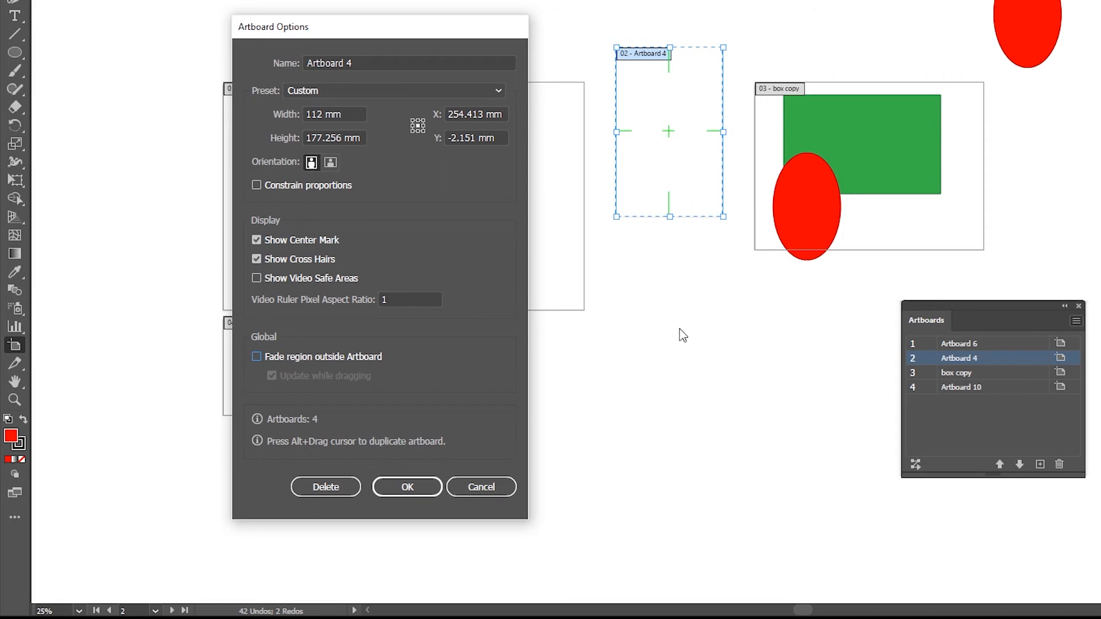
pyautogui.click(272, 359)
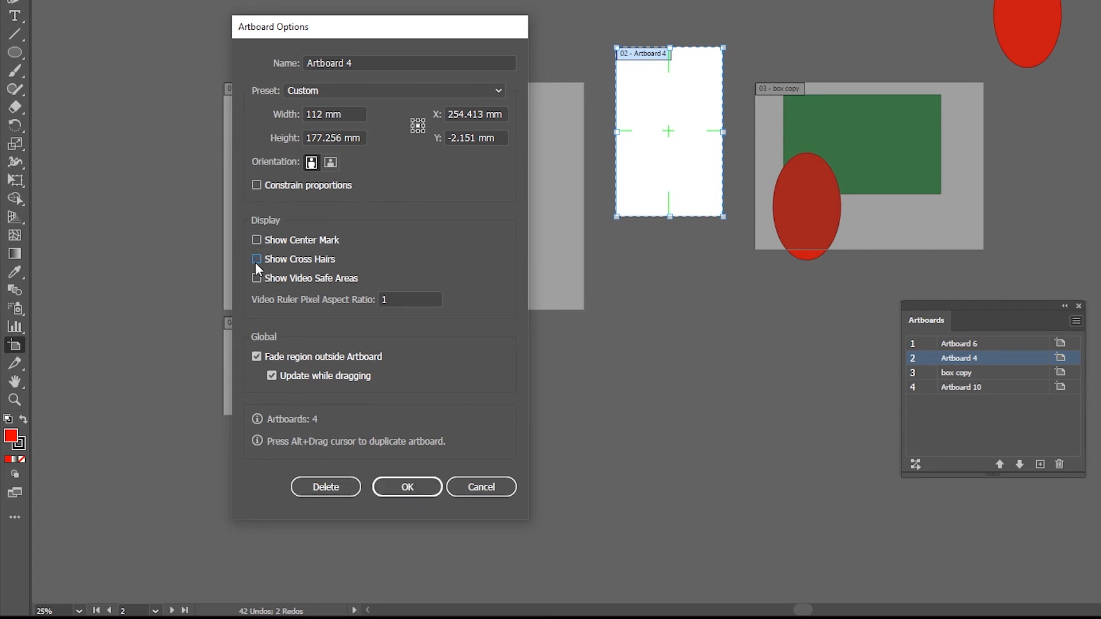
pyautogui.click(406, 487)
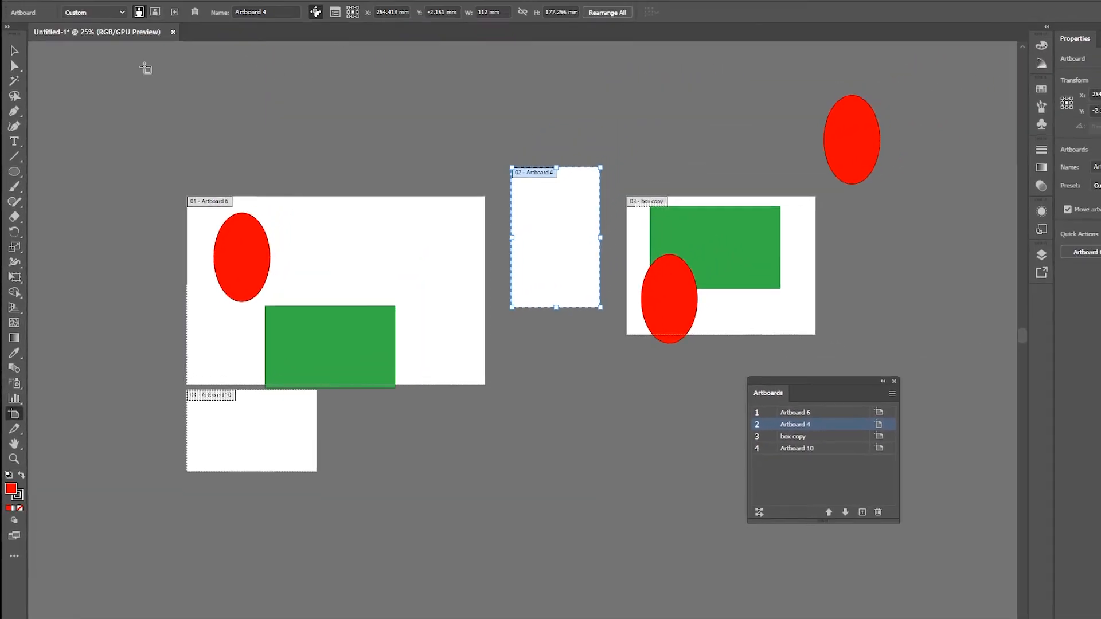
# Step: Try the two lighter and the darkest interface brightness levels in the User Interface preferences, and go back to the second-darkest level
pyautogui.click(83, 4)
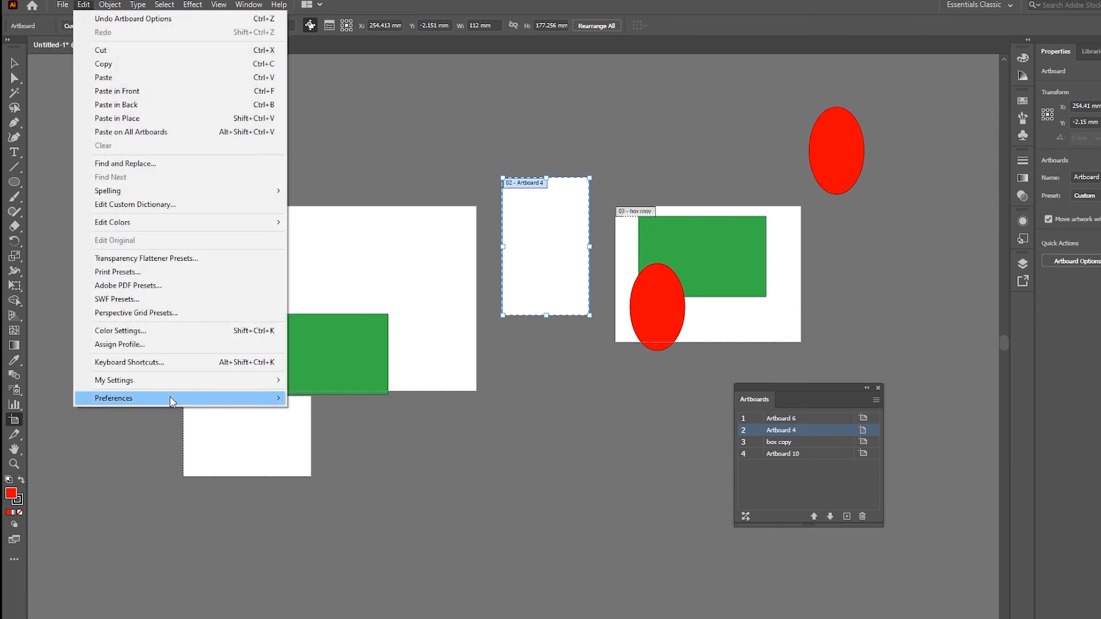
pyautogui.moveTo(170, 397)
pyautogui.click(400, 401)
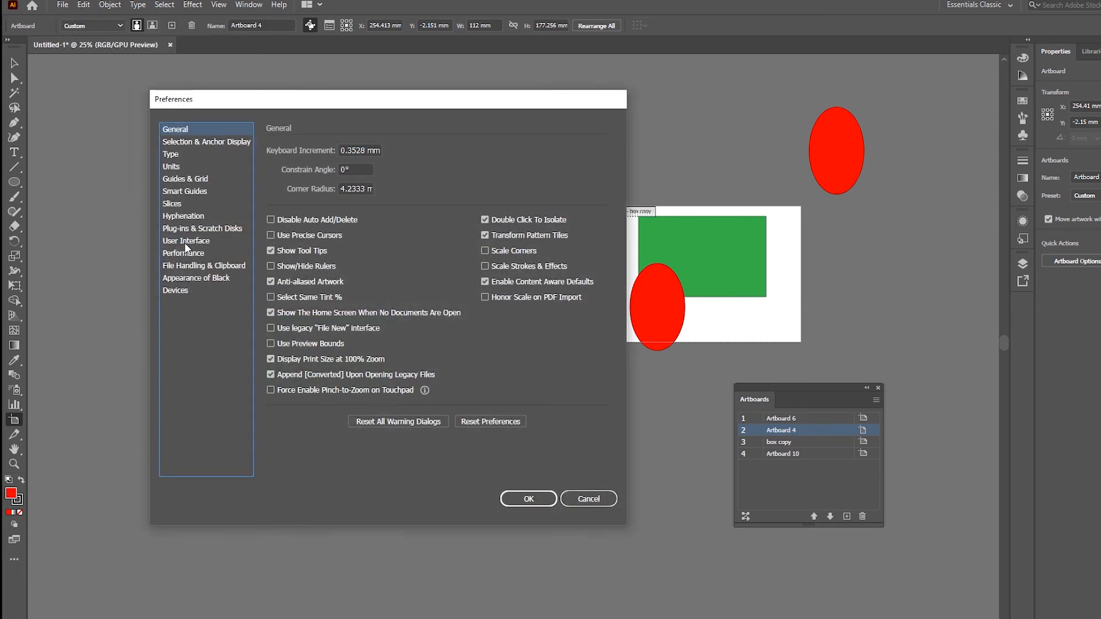
pyautogui.click(198, 243)
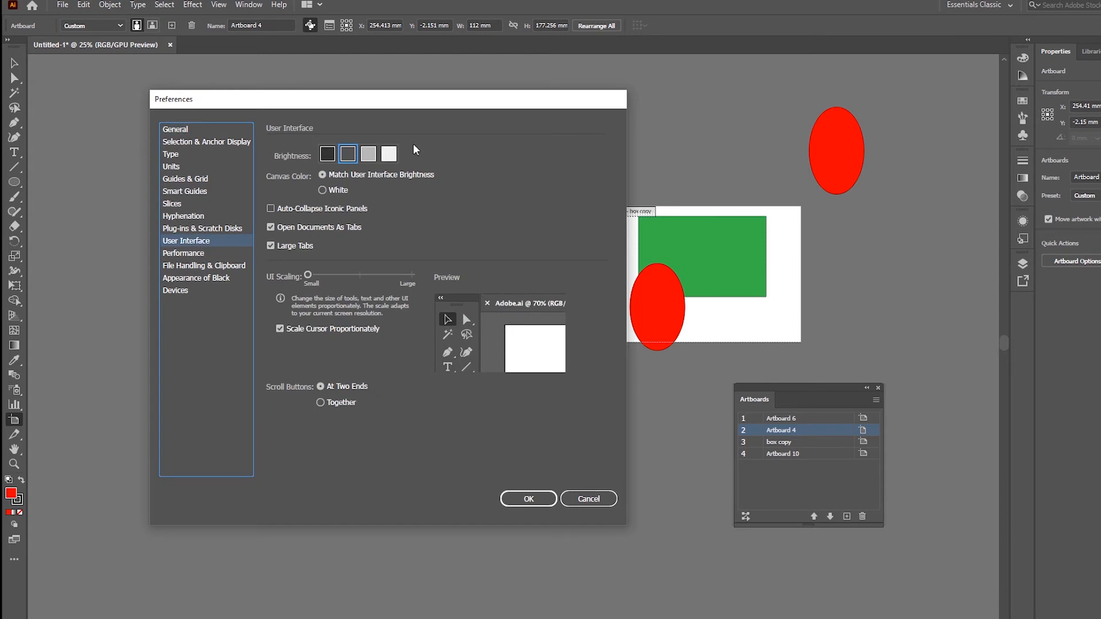
pyautogui.click(369, 156)
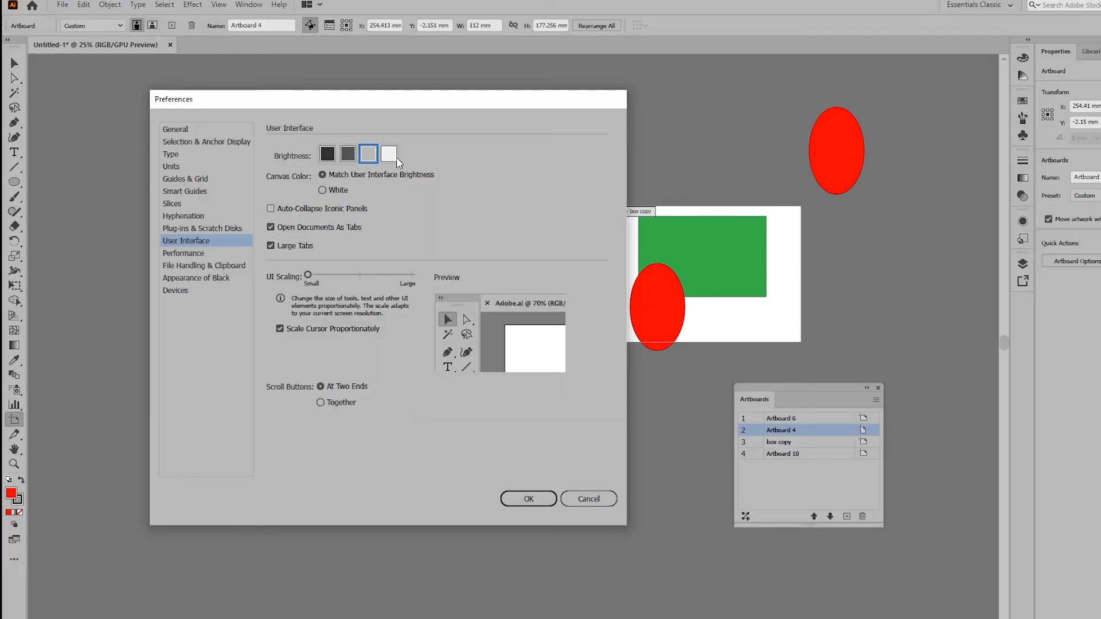
pyautogui.click(390, 160)
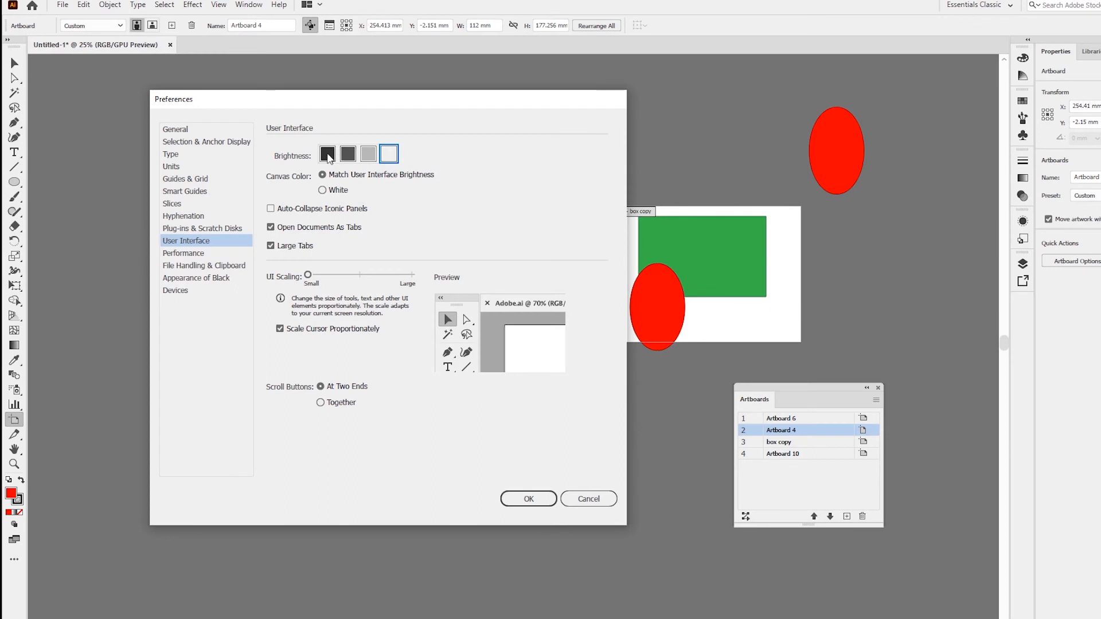
pyautogui.click(328, 156)
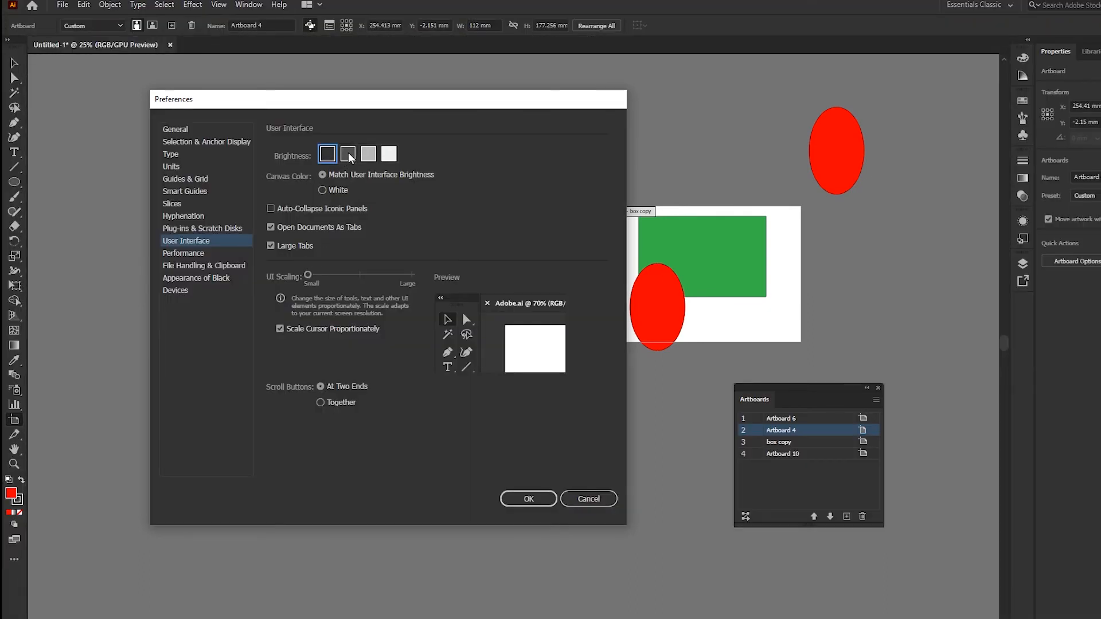
pyautogui.click(348, 156)
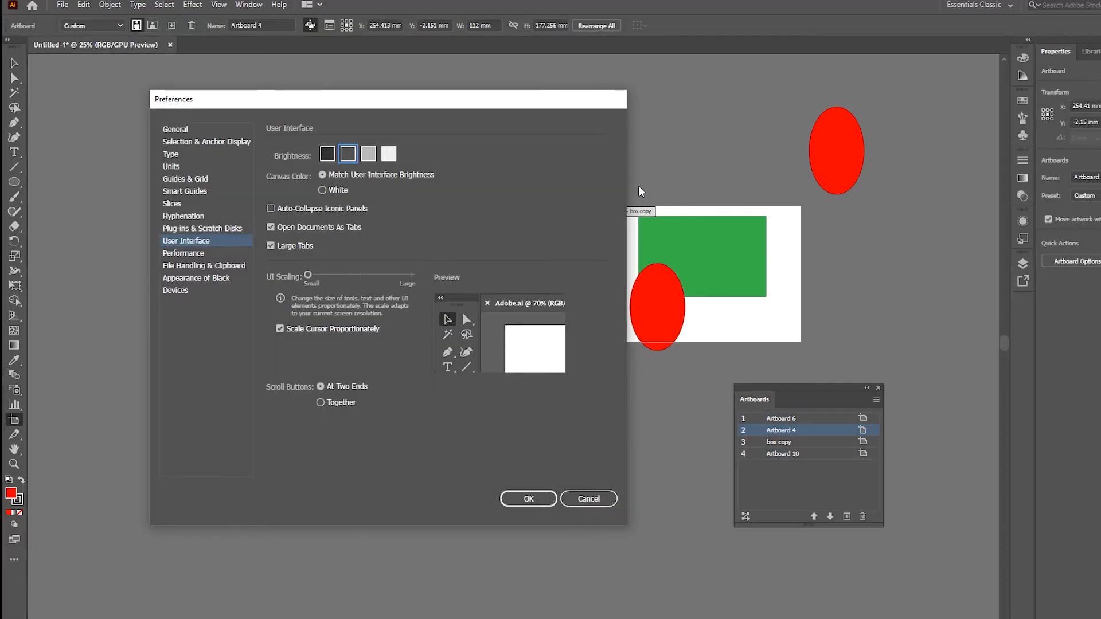
pyautogui.click(534, 500)
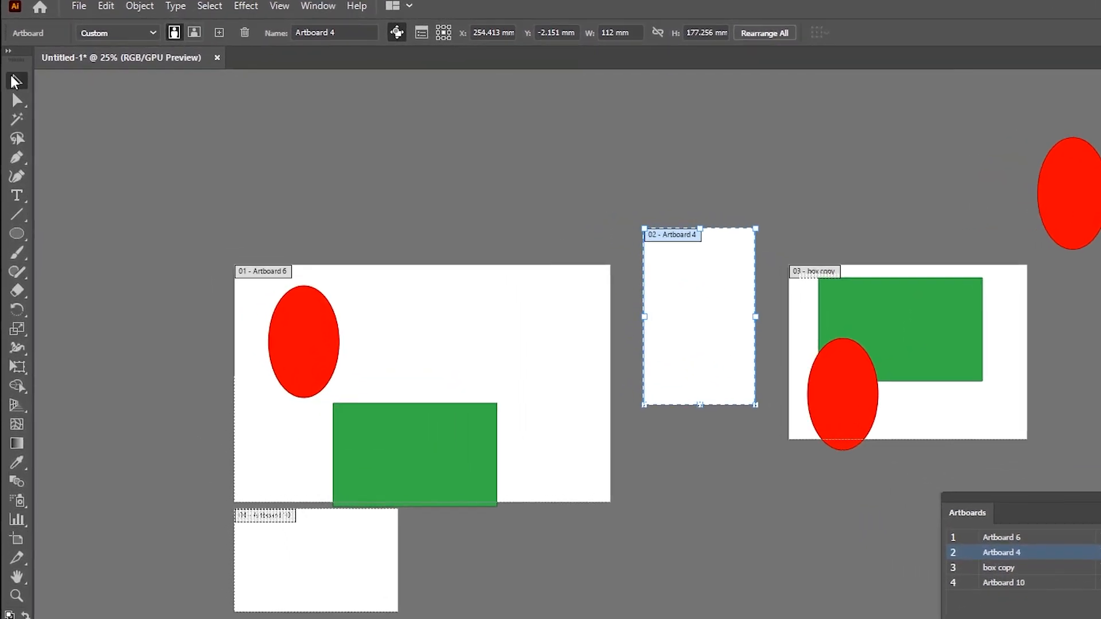
# Step: Switch to the Selection tool and examine where the Convert to Artboards command is offered while nothing is selected
pyautogui.click(14, 62)
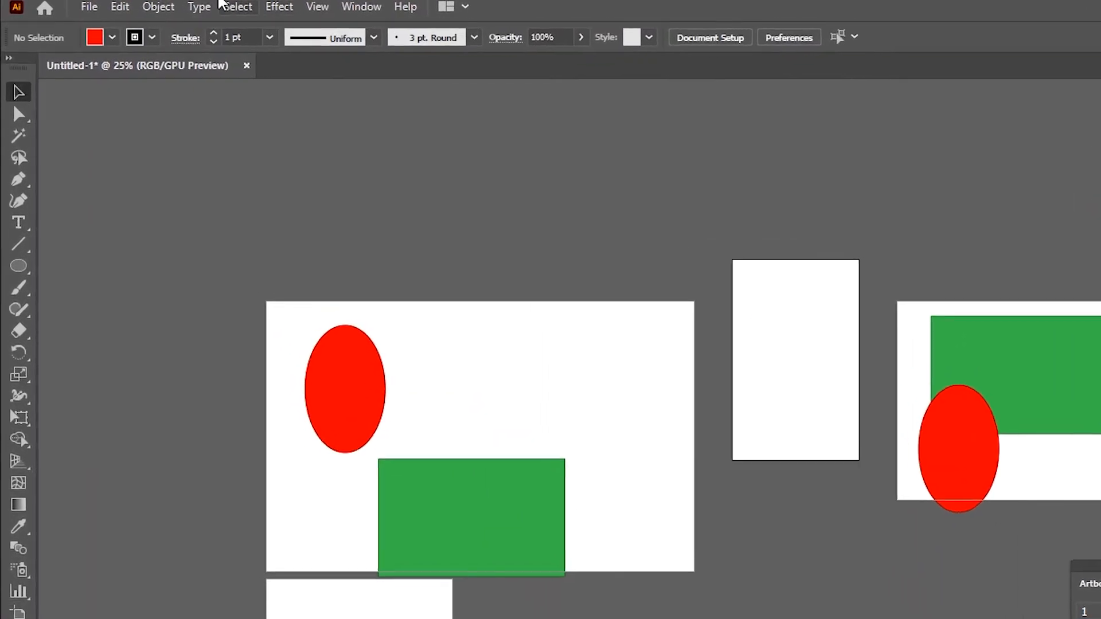
pyautogui.click(159, 6)
pyautogui.moveTo(364, 618)
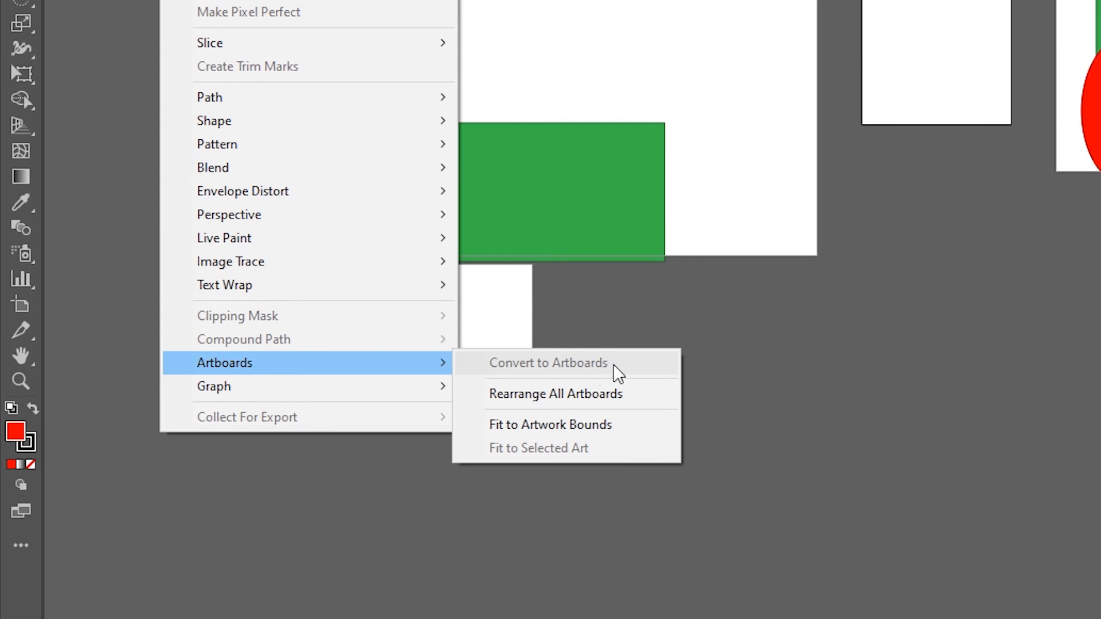
pyautogui.click(877, 358)
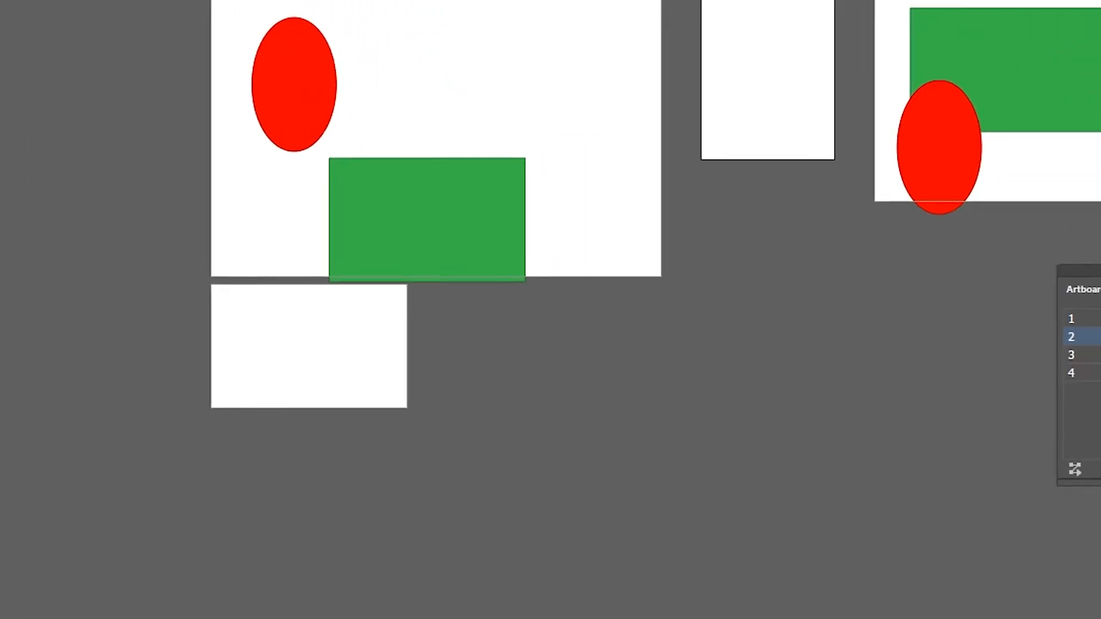
pyautogui.click(897, 322)
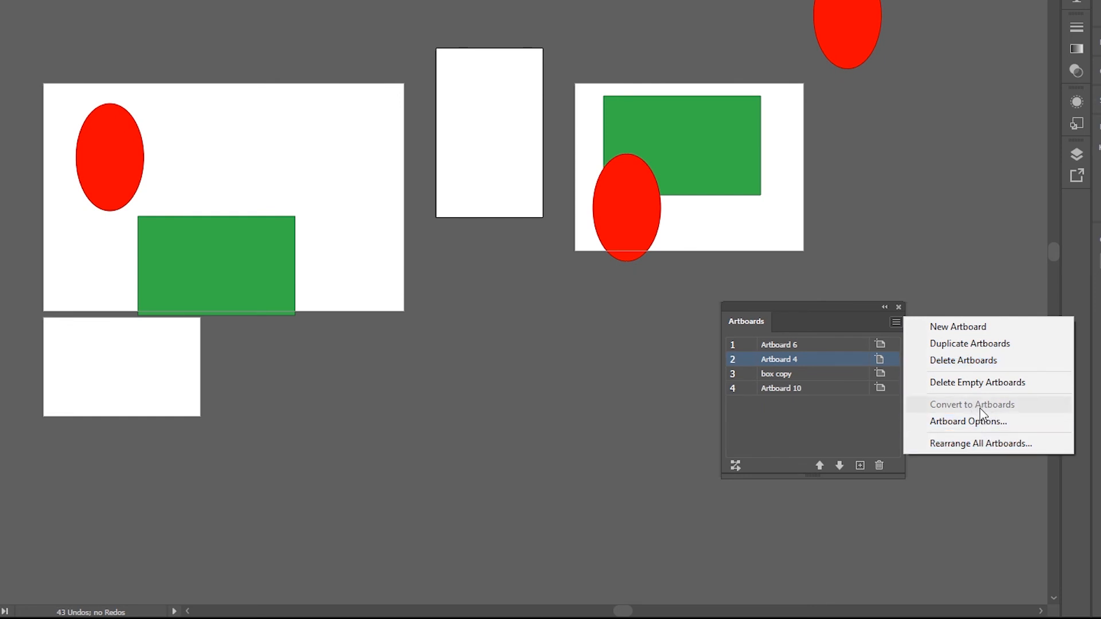
# Step: Move the red ellipse off the box copy artboard onto the empty canvas below and try to convert it to an artboard
pyautogui.moveTo(627, 184); pyautogui.dragTo(565, 384)
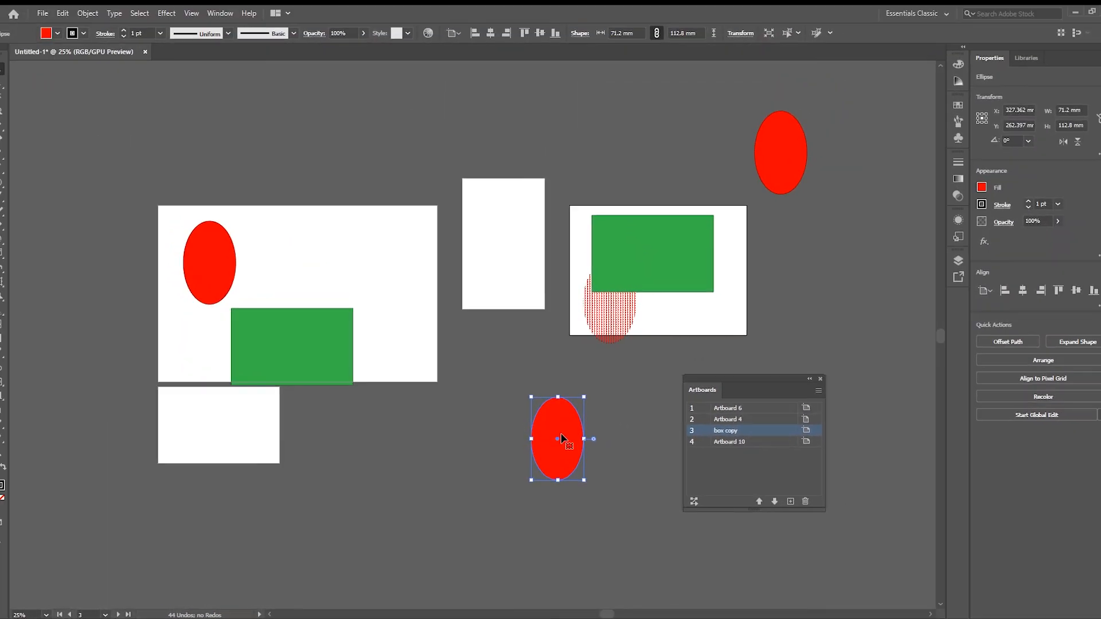
pyautogui.click(87, 12)
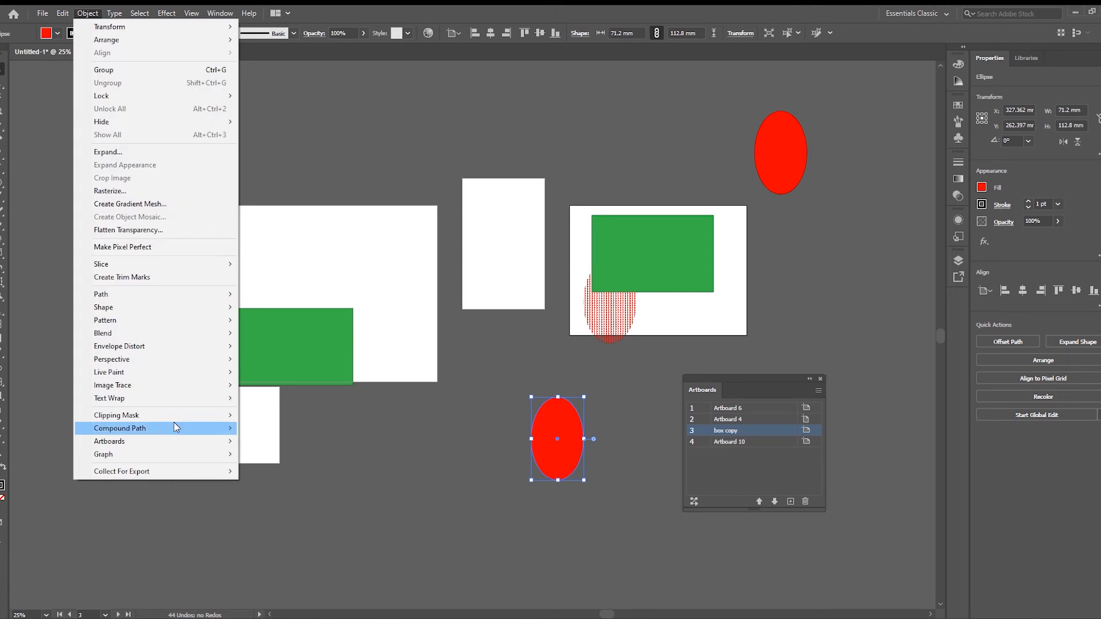
pyautogui.moveTo(209, 445)
pyautogui.click(274, 443)
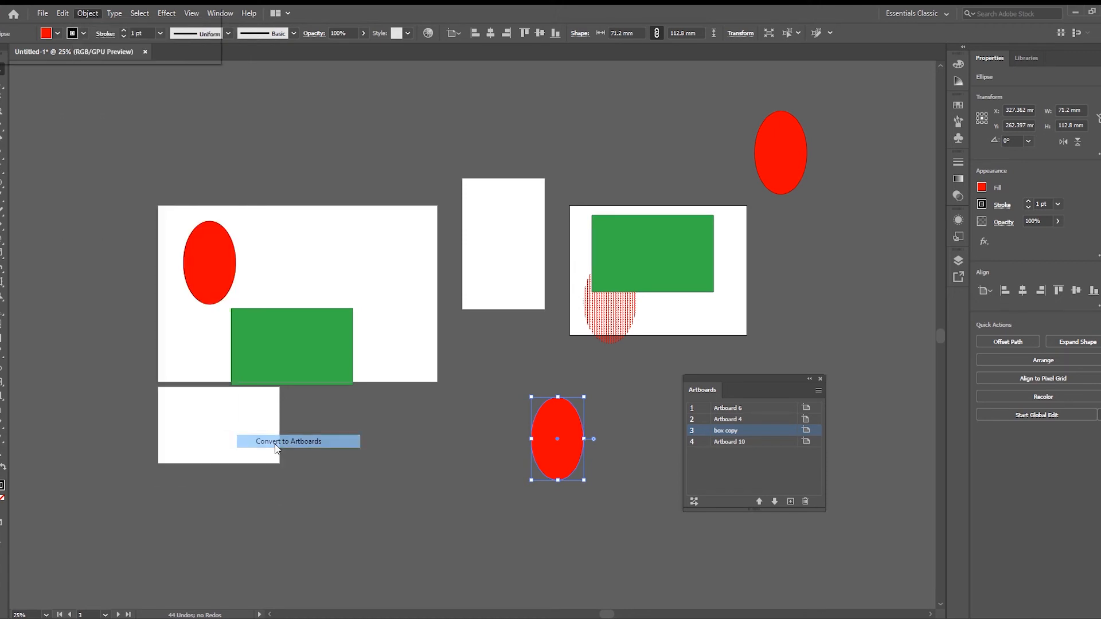
pyautogui.press('Return')
# Step: Move the green rectangle from the box copy artboard to the empty canvas below and convert it to an artboard
pyautogui.moveTo(641, 289)
pyautogui.mouseDown()
pyautogui.moveTo(386, 550)
pyautogui.moveTo(398, 482)
pyautogui.moveTo(411, 497)
pyautogui.mouseUp()
pyautogui.click(88, 13)
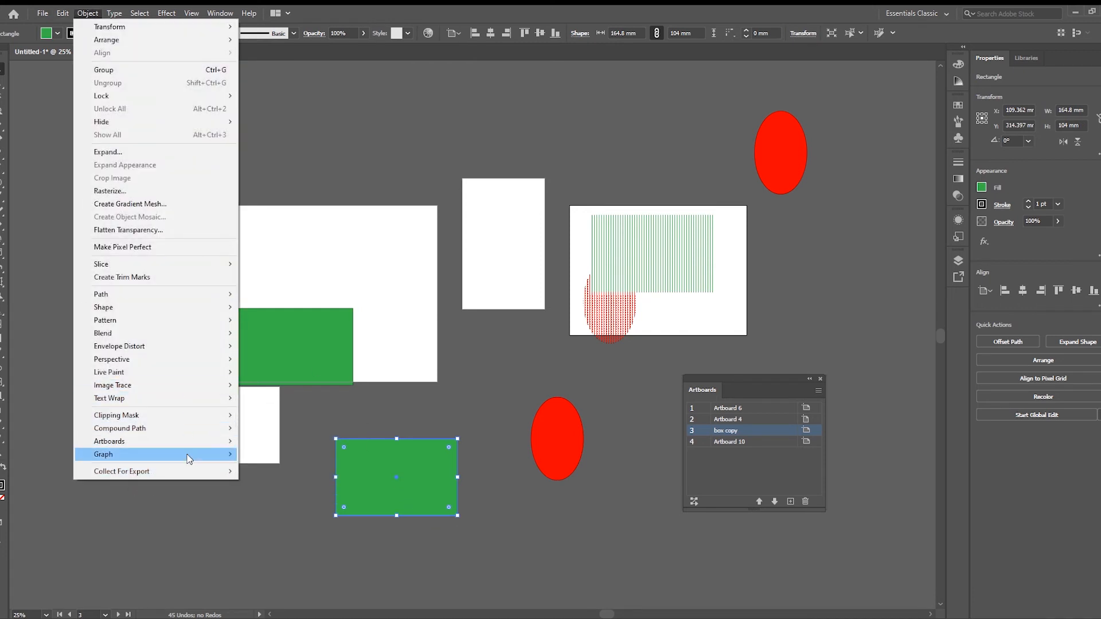
pyautogui.moveTo(189, 442)
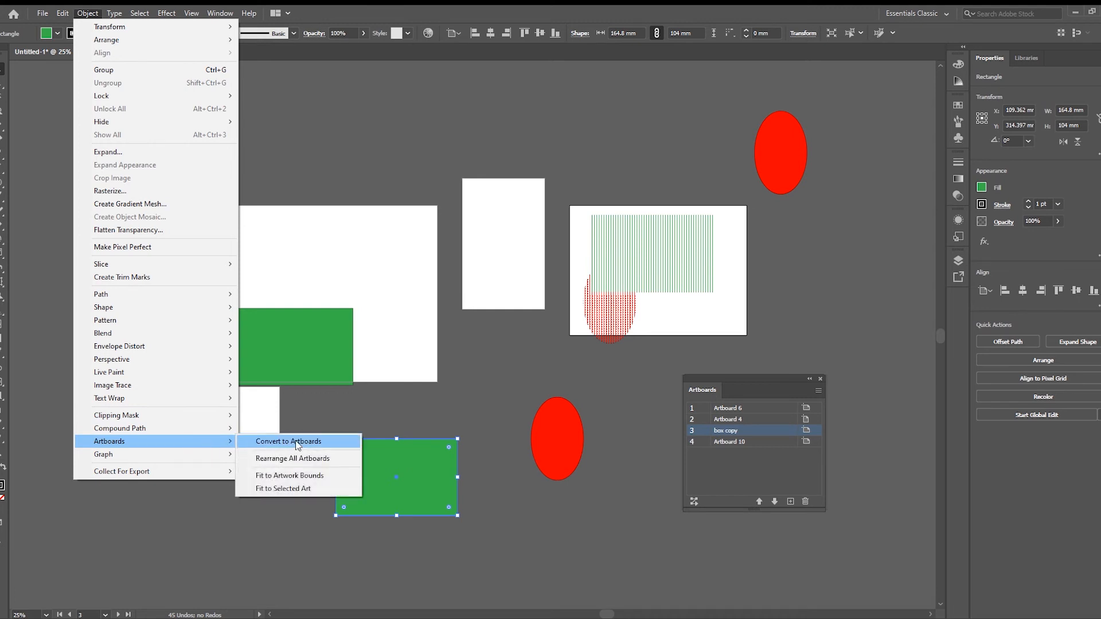
pyautogui.click(294, 441)
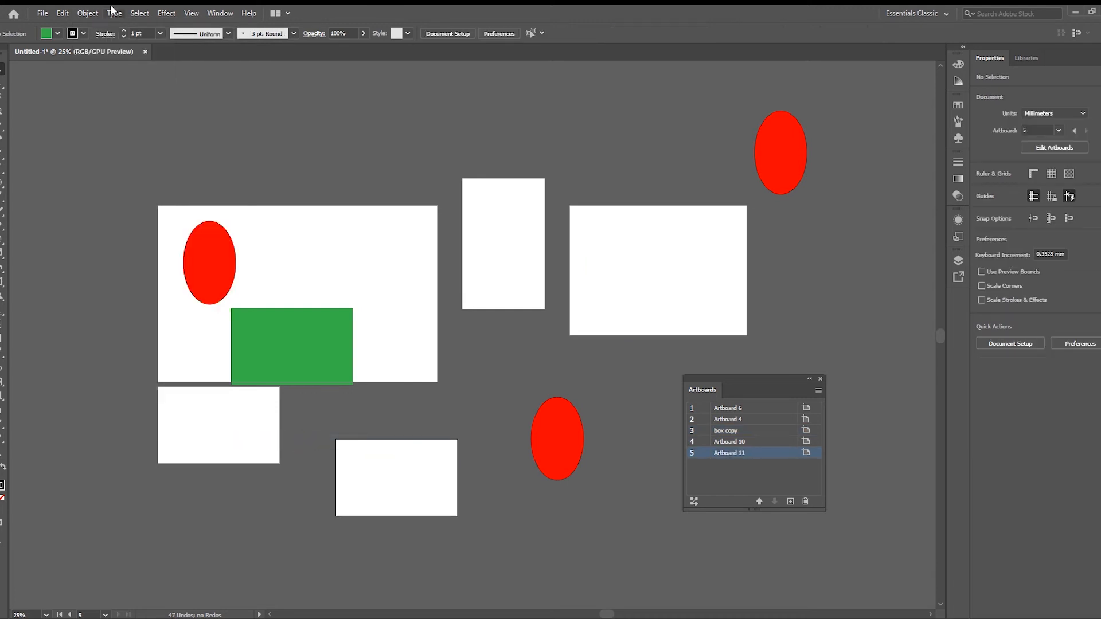
# Step: Compare the artboard commands for objects, including Rearrange All Artboards, with the ones offered for the artboard list
pyautogui.click(86, 13)
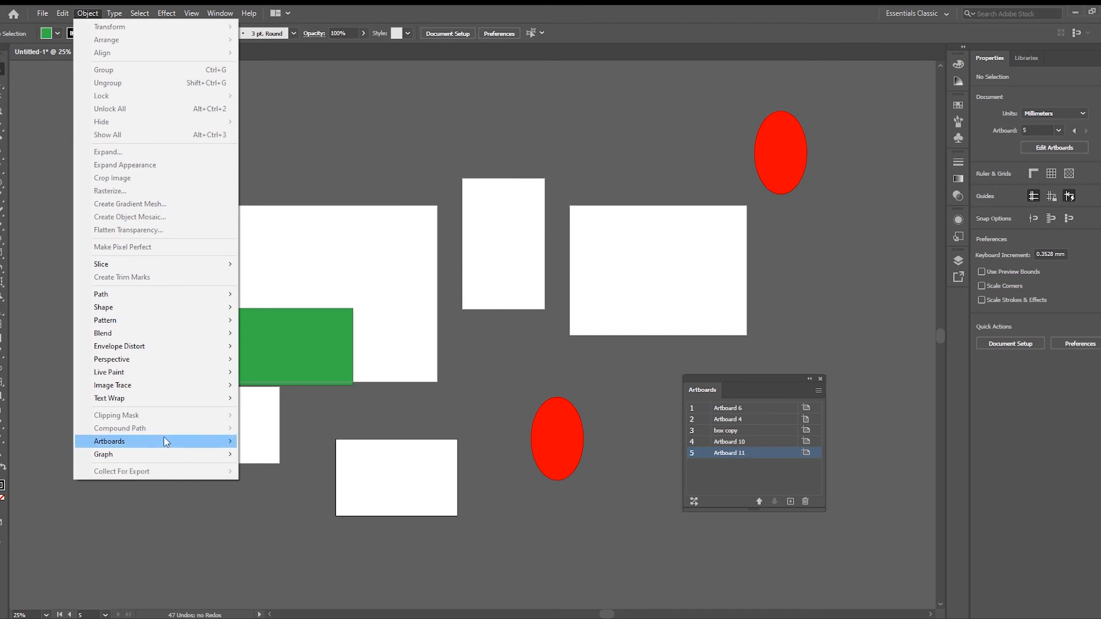
pyautogui.moveTo(212, 443)
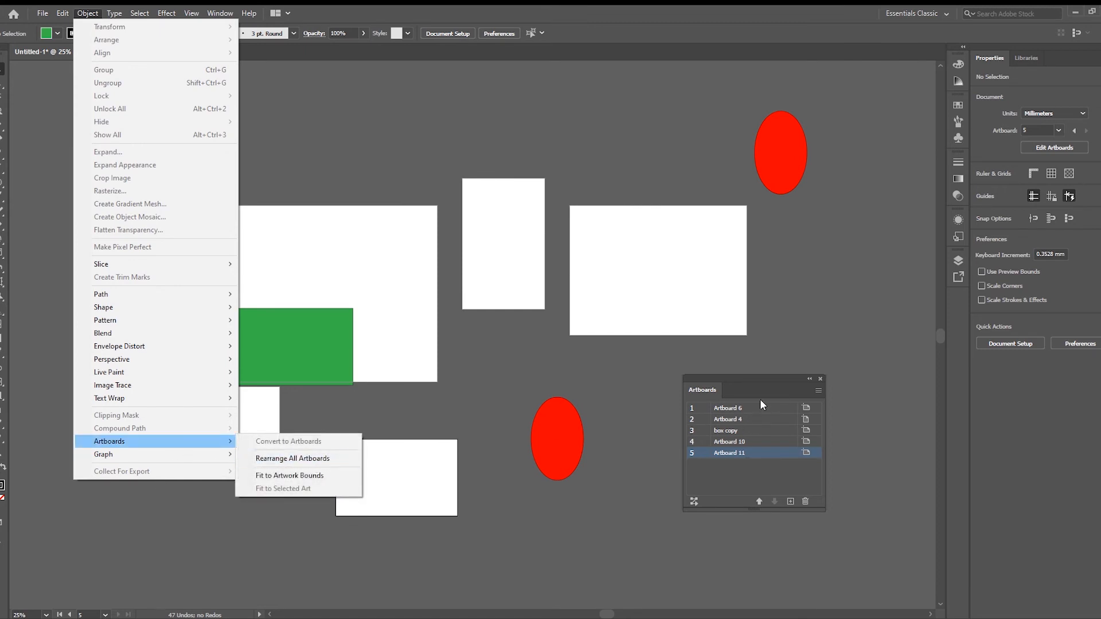
pyautogui.click(820, 390)
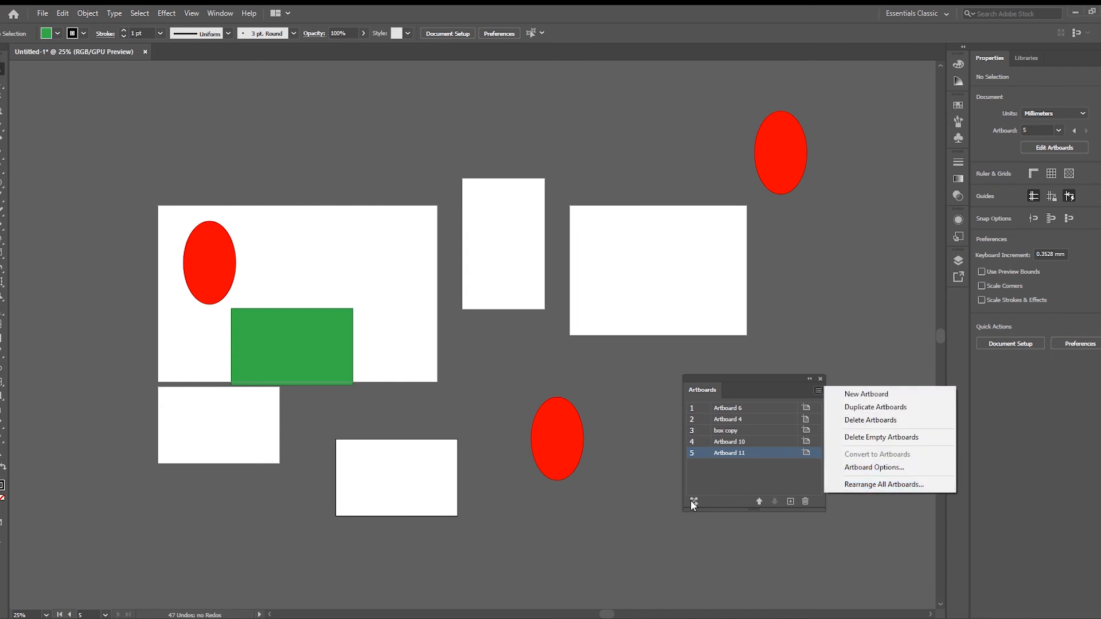
# Step: Fit Artboard 11 to the bounds of all artwork, and undo the fit
pyautogui.click(88, 12)
pyautogui.moveTo(172, 441)
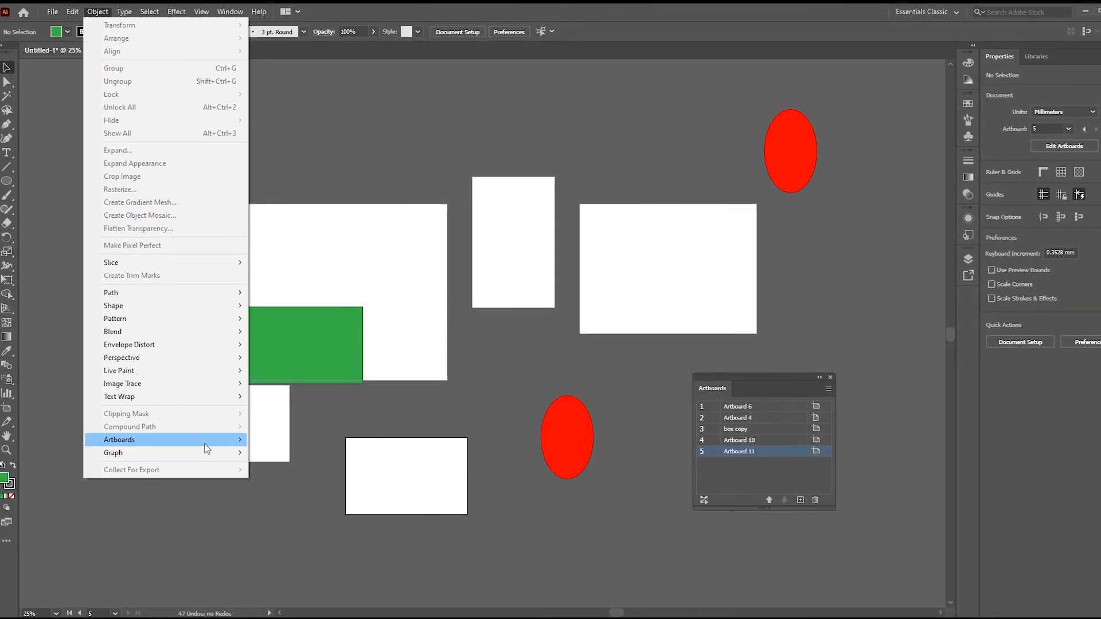
pyautogui.moveTo(217, 440)
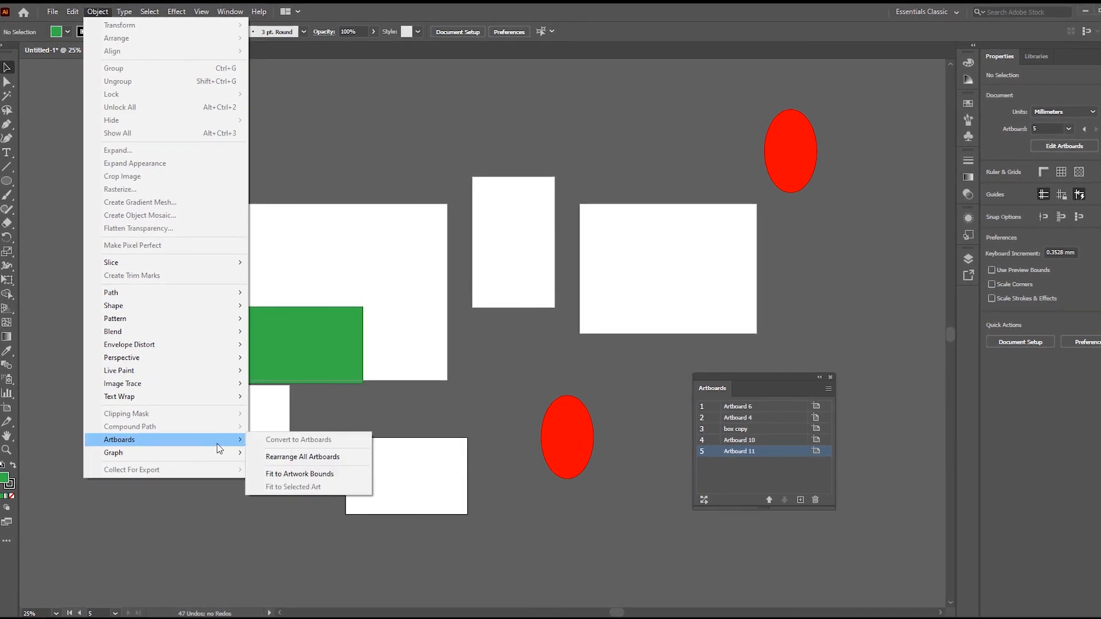
pyautogui.click(330, 476)
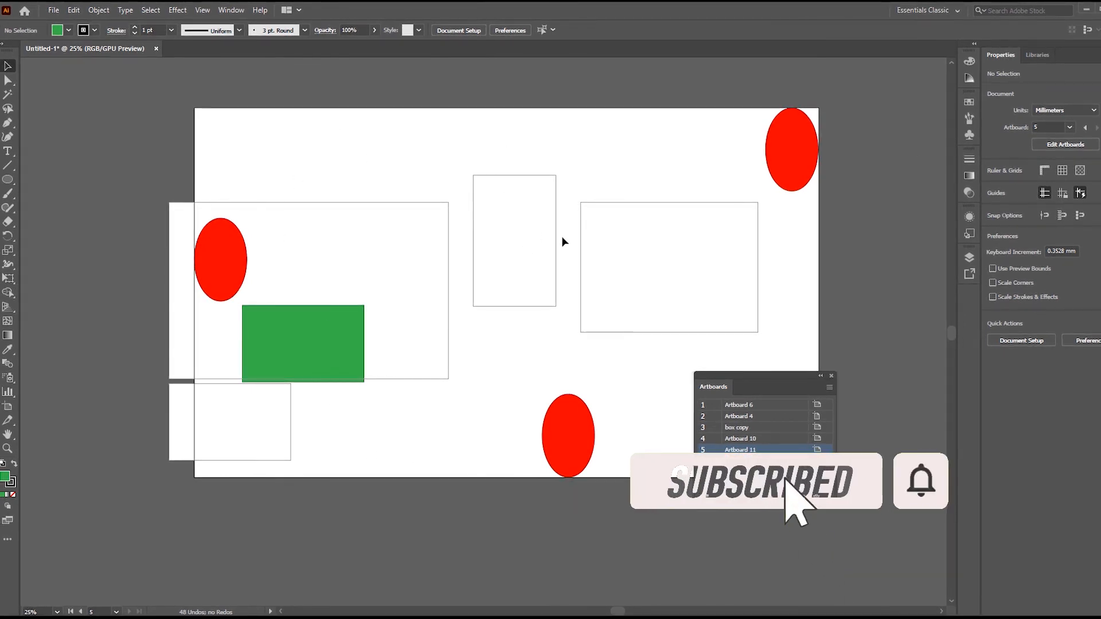
pyautogui.scroll(-1, 499, 298)
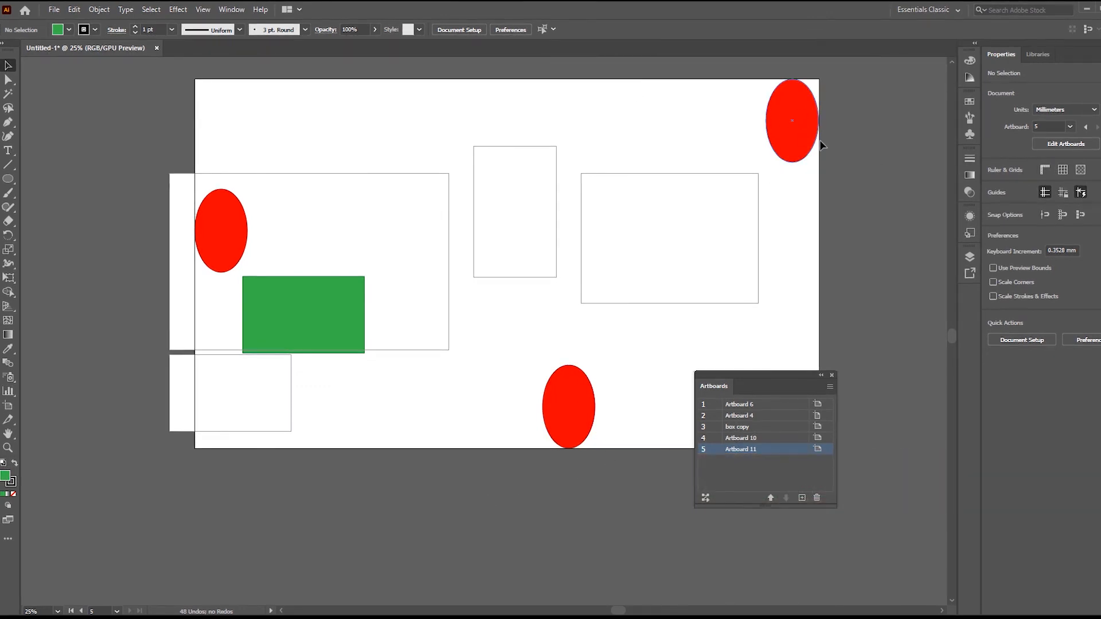
pyautogui.scroll(1, 296, 328)
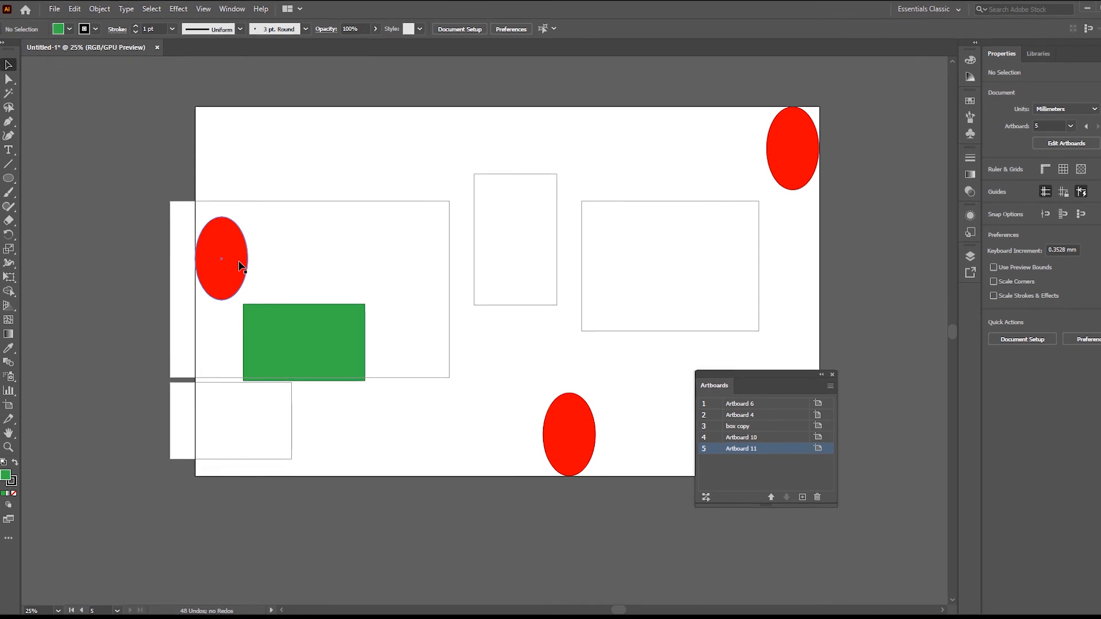
pyautogui.hotkey('ctrl', 'z')
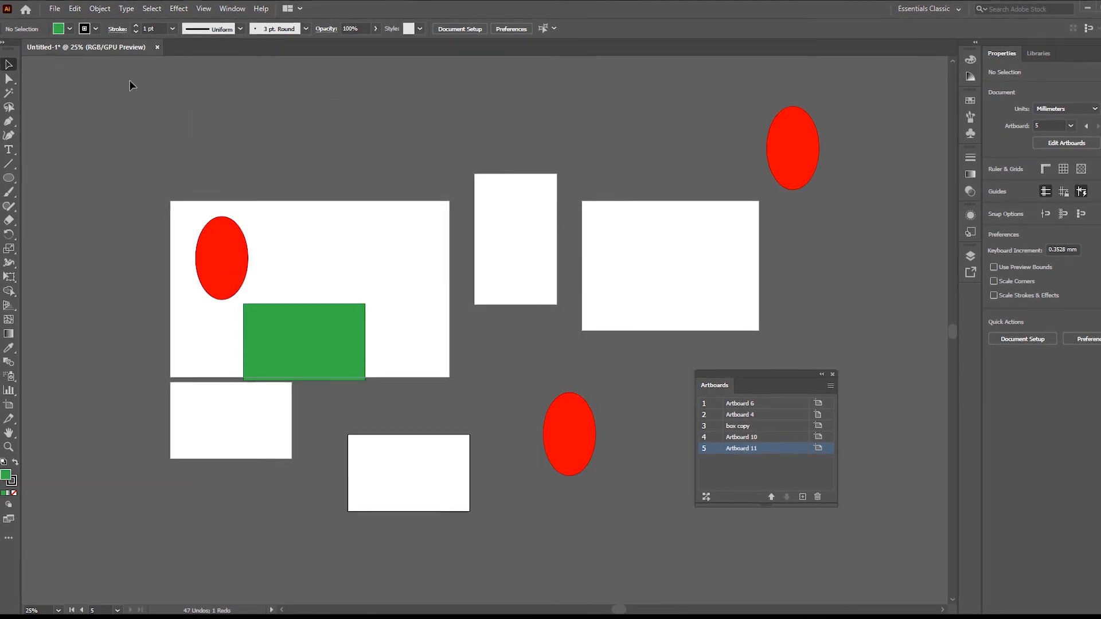
# Step: Check the Fit to Selected Art command without a selection, and make the box copy artboard active
pyautogui.click(93, 7)
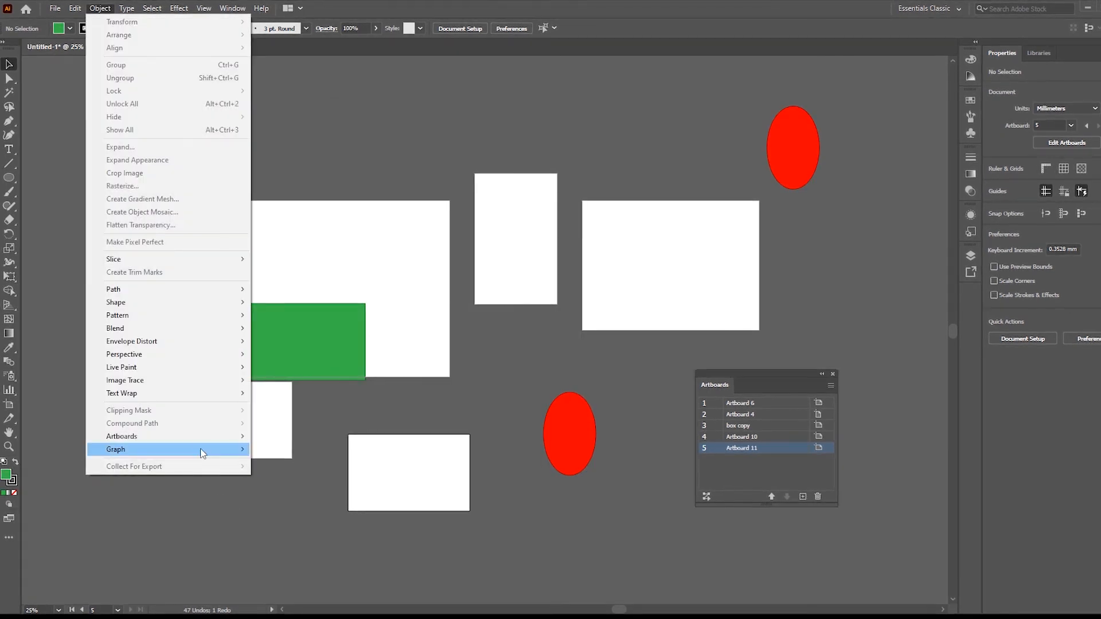
pyautogui.moveTo(204, 440)
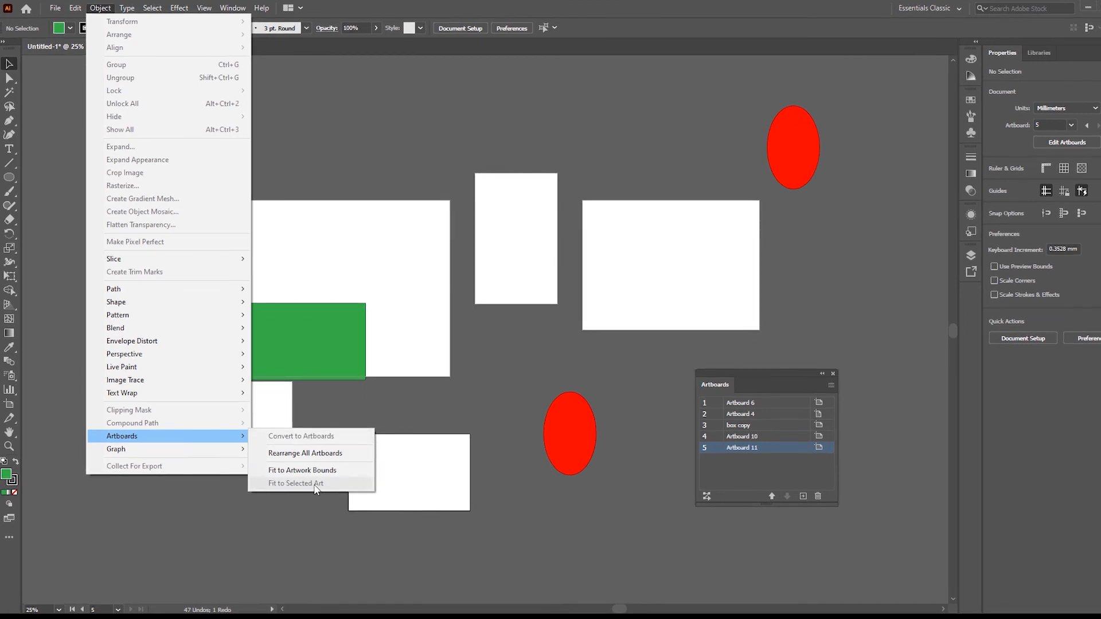
pyautogui.click(561, 423)
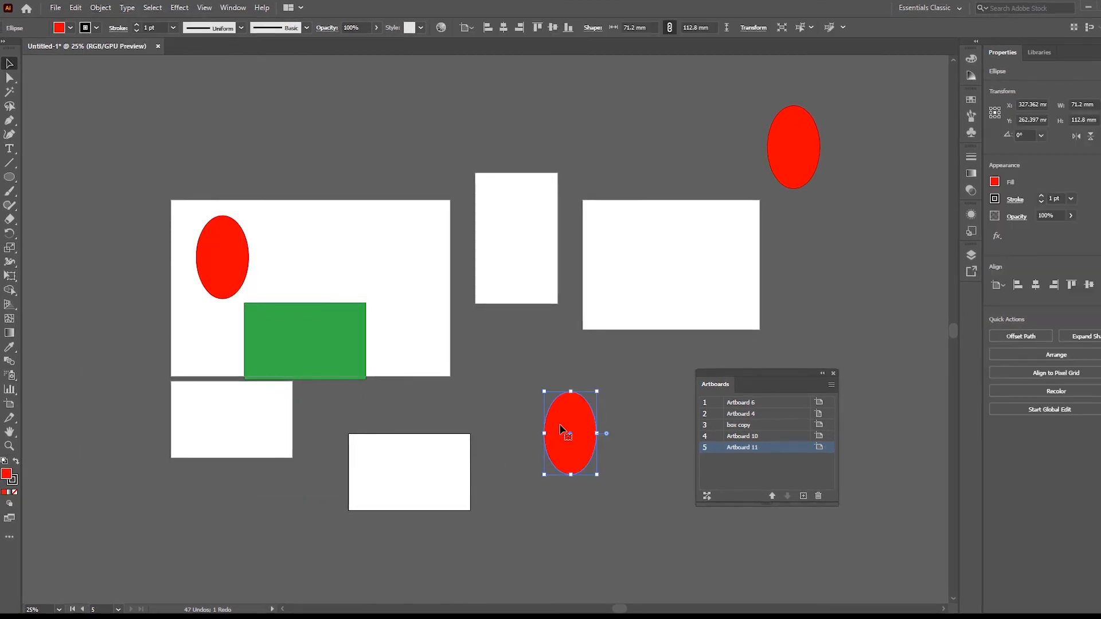
pyautogui.click(746, 413)
pyautogui.click(686, 283)
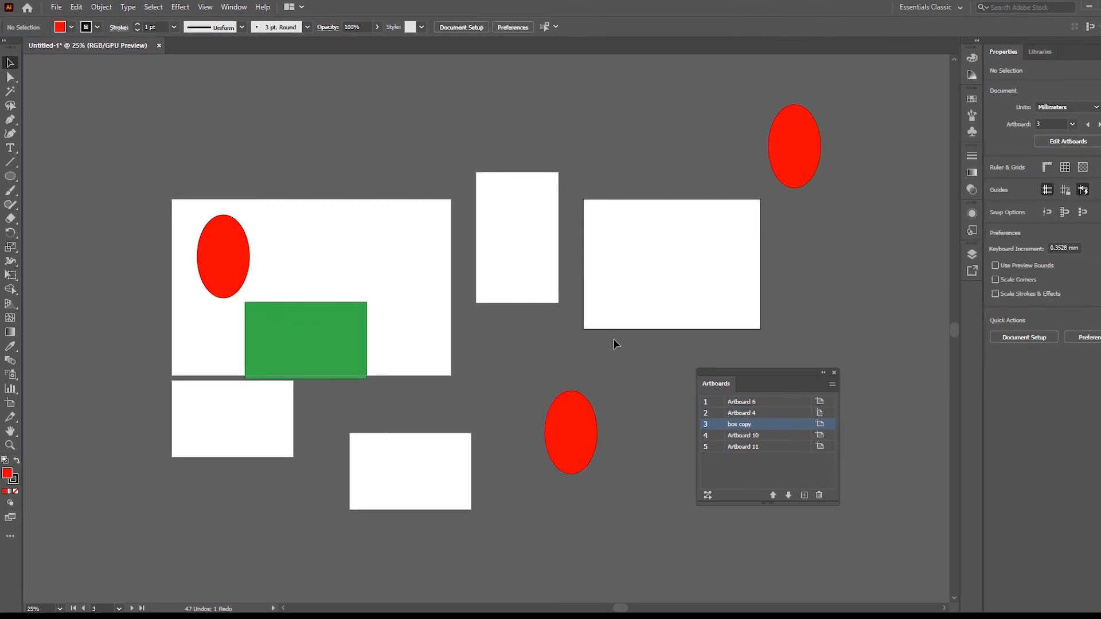
# Step: Move the loose red ellipse onto the box copy artboard, and undo the move
pyautogui.click(578, 431)
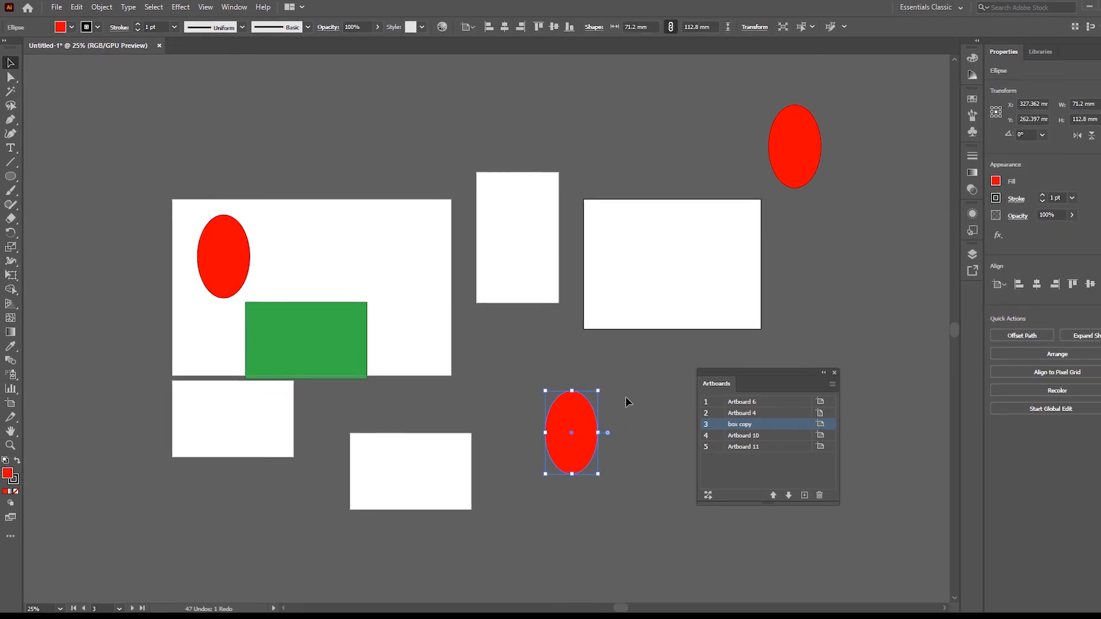
pyautogui.moveTo(578, 431); pyautogui.dragTo(655, 252)
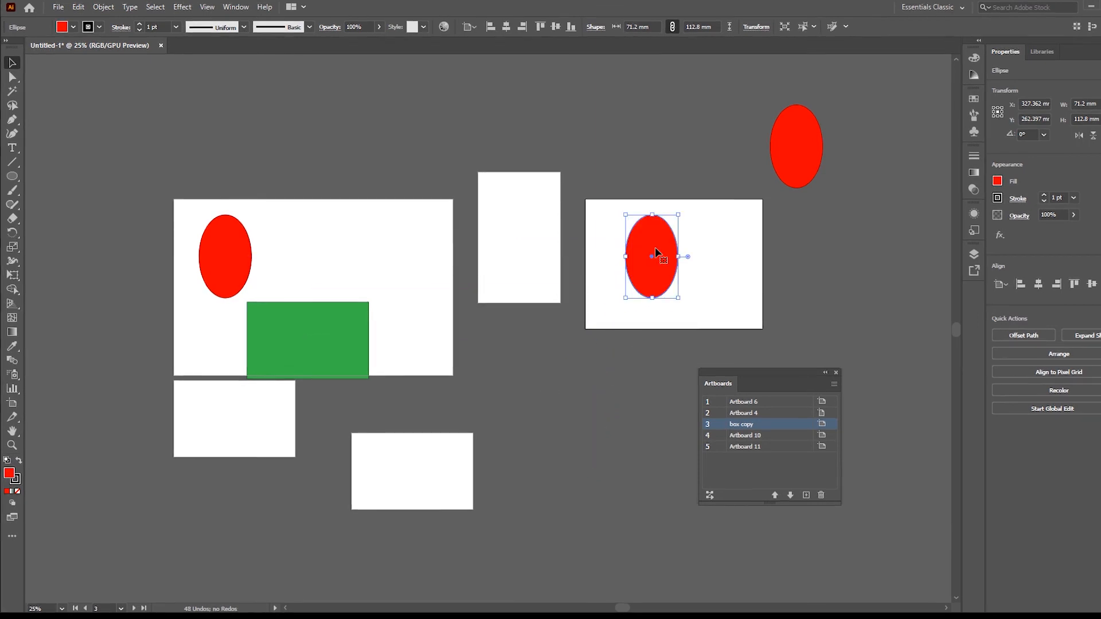
pyautogui.hotkey('ctrl', 'z')
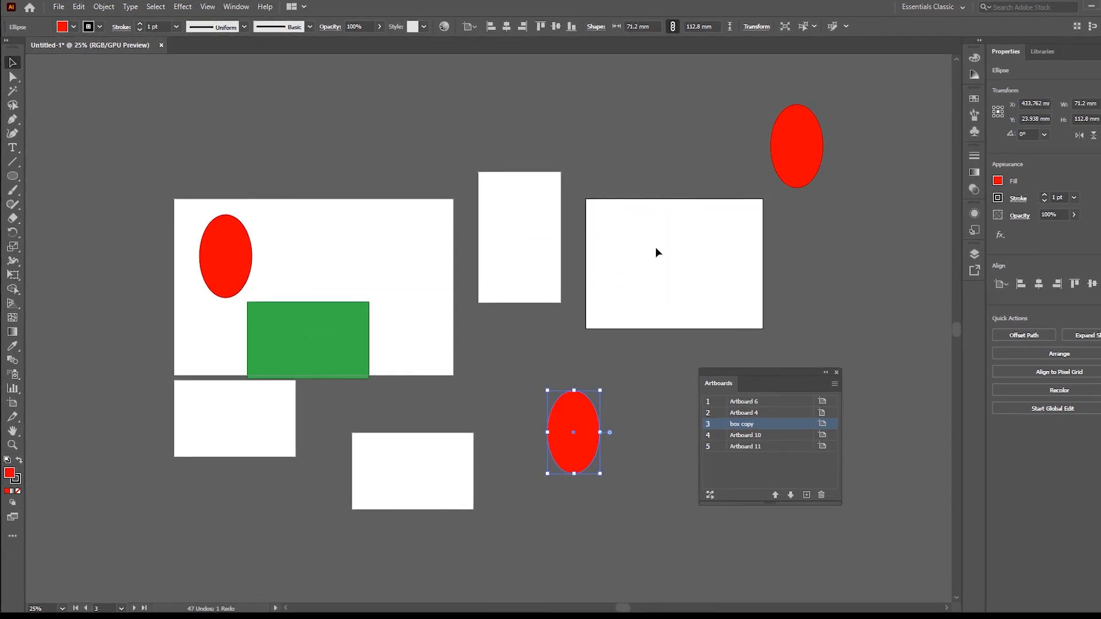
# Step: Duplicate the loose red ellipse with a slightly offset, overlapping copy on the empty canvas, and select both ellipses
pyautogui.moveTo(556, 455); pyautogui.dragTo(588, 477)
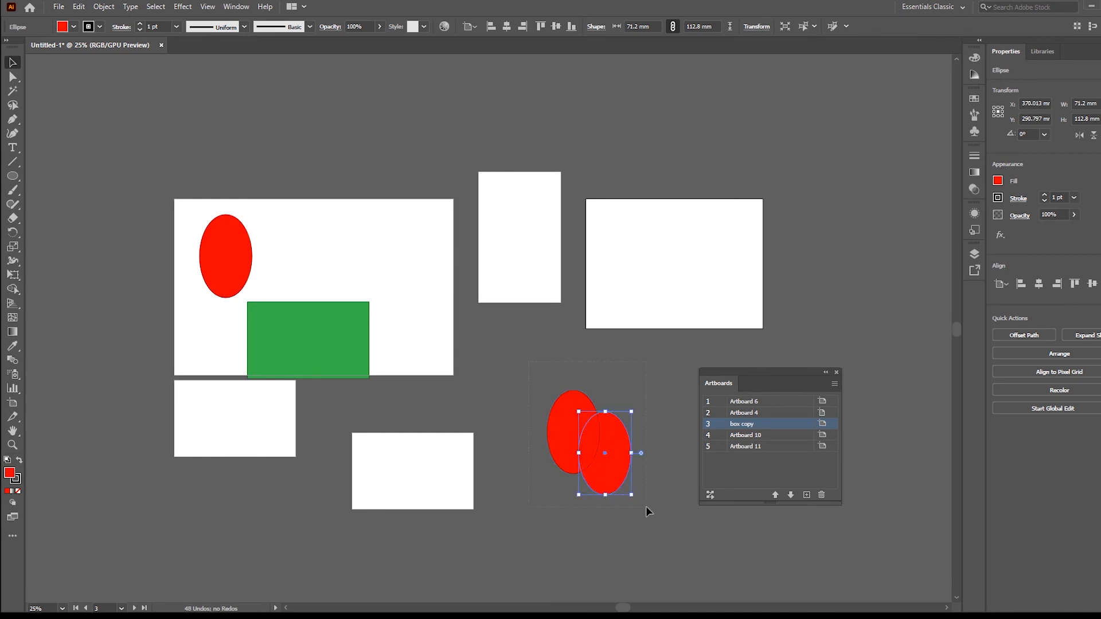
pyautogui.moveTo(646, 505); pyautogui.dragTo(590, 459)
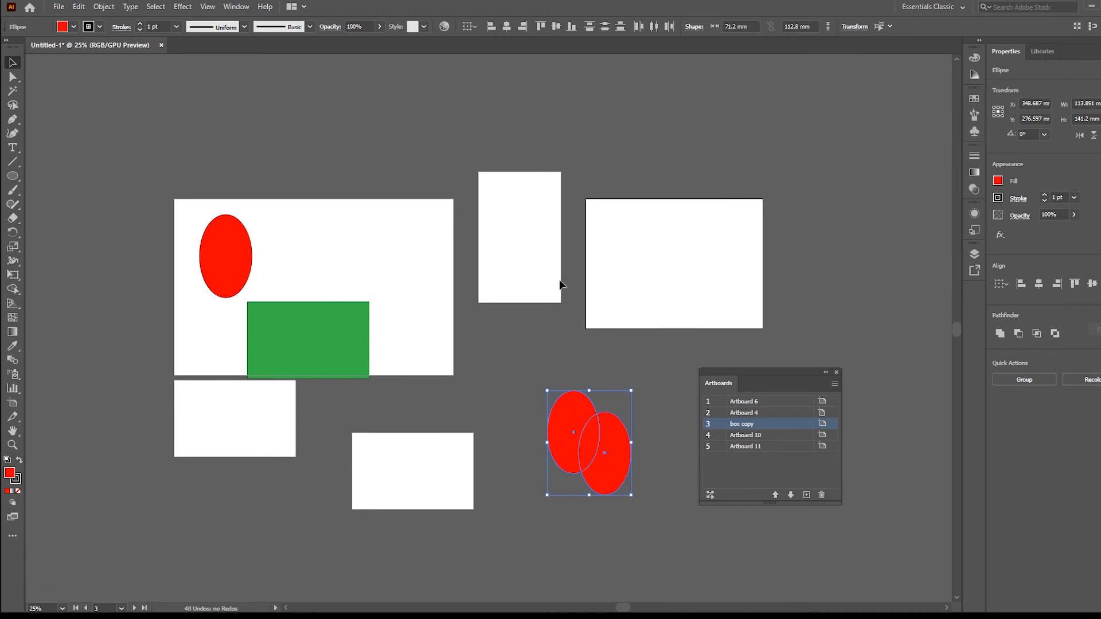
pyautogui.click(520, 250)
pyautogui.click(433, 308)
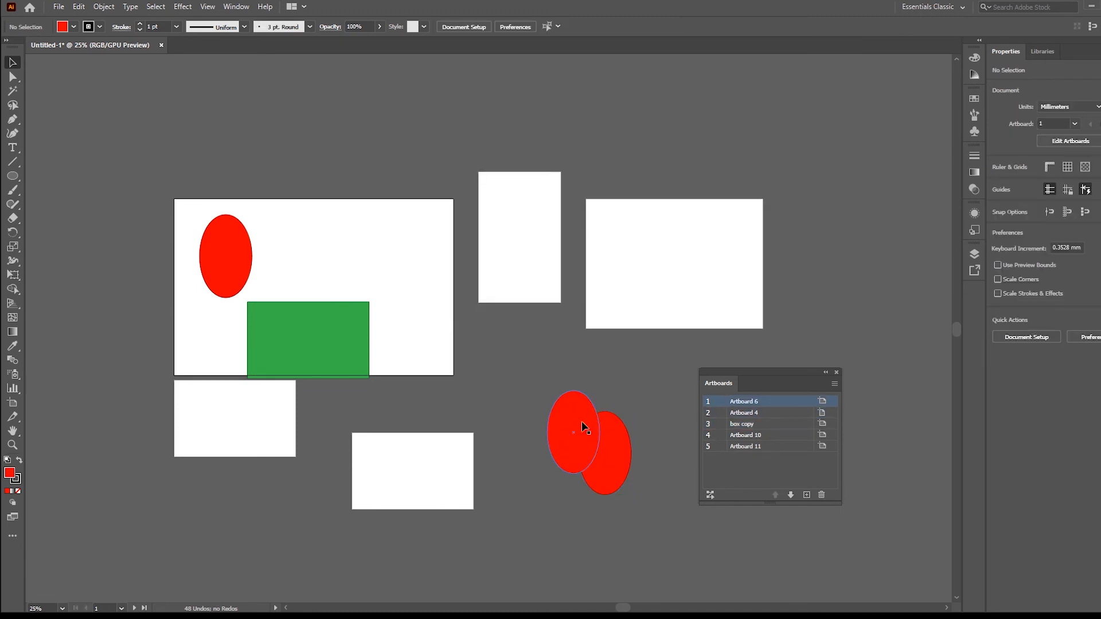
pyautogui.moveTo(658, 531); pyautogui.dragTo(609, 450)
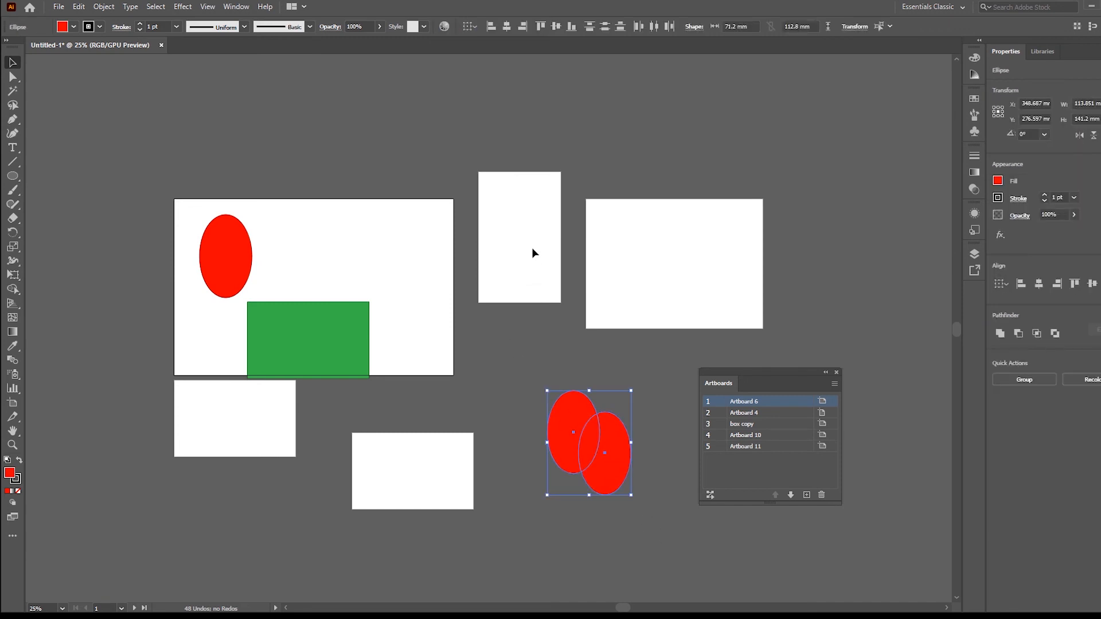
# Step: Make the box copy artboard active and fit it to the two selected overlapping ellipses with Fit to Selected Art
pyautogui.click(674, 246)
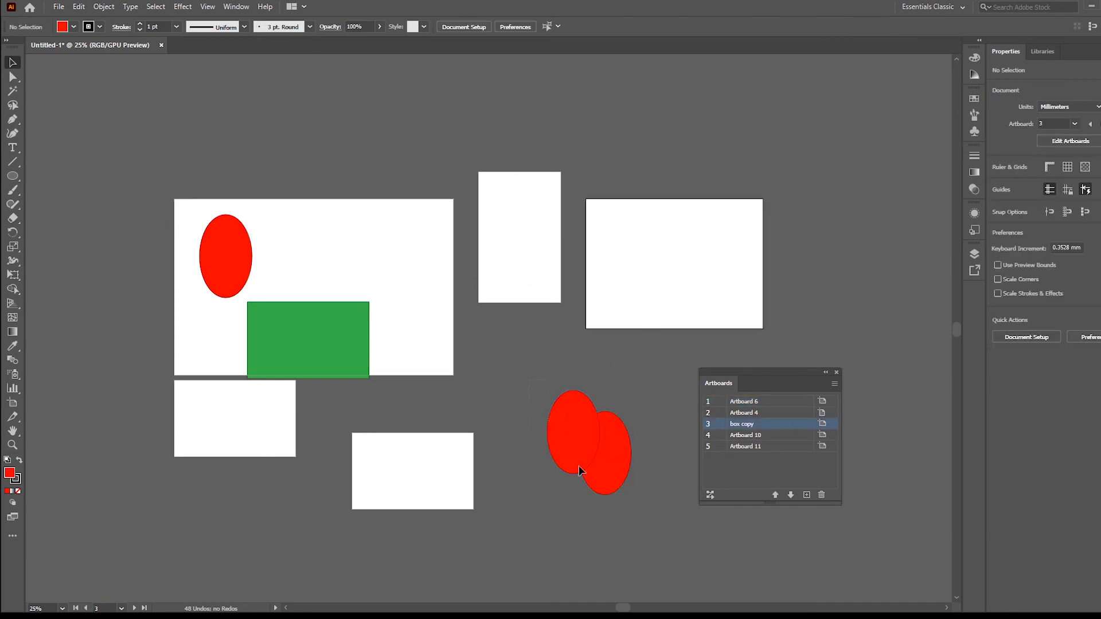
pyautogui.moveTo(671, 554); pyautogui.dragTo(670, 554)
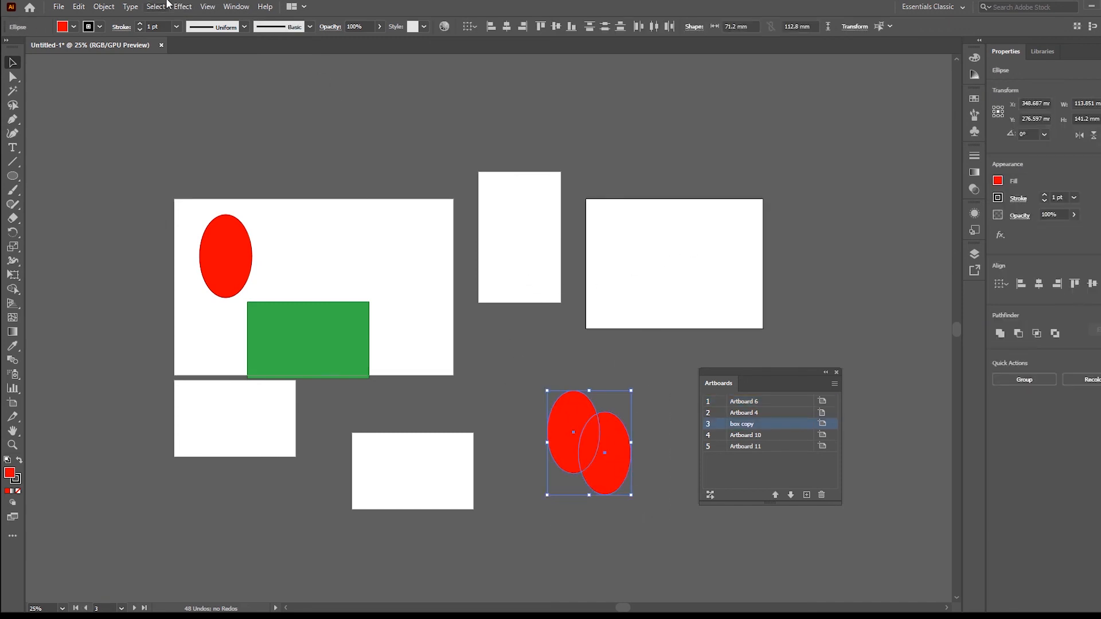
pyautogui.click(104, 6)
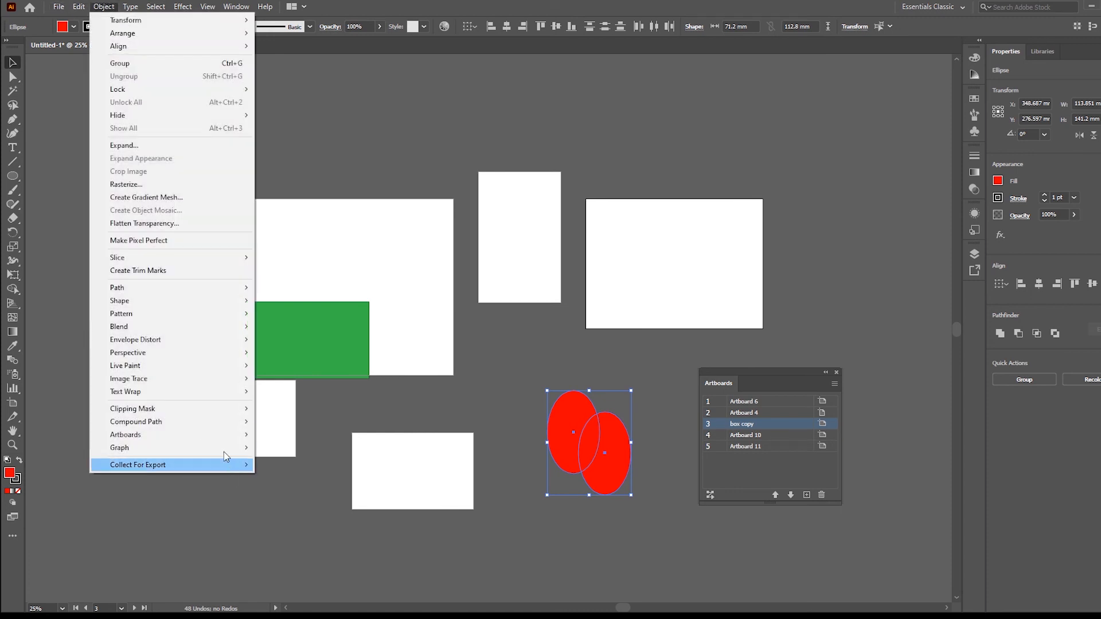
pyautogui.moveTo(222, 434)
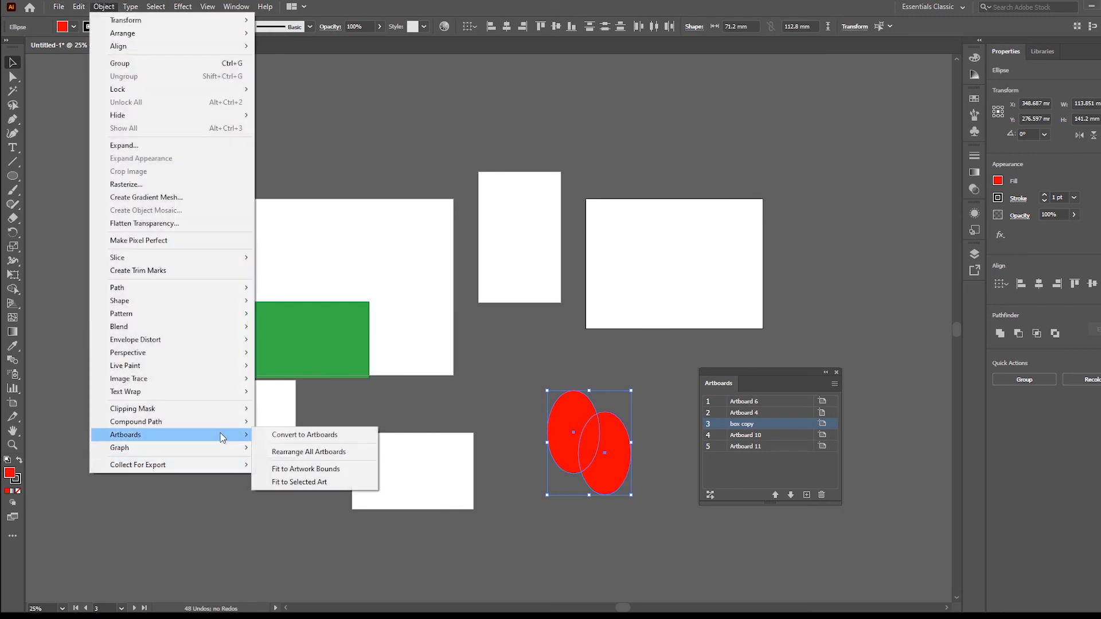
pyautogui.click(317, 484)
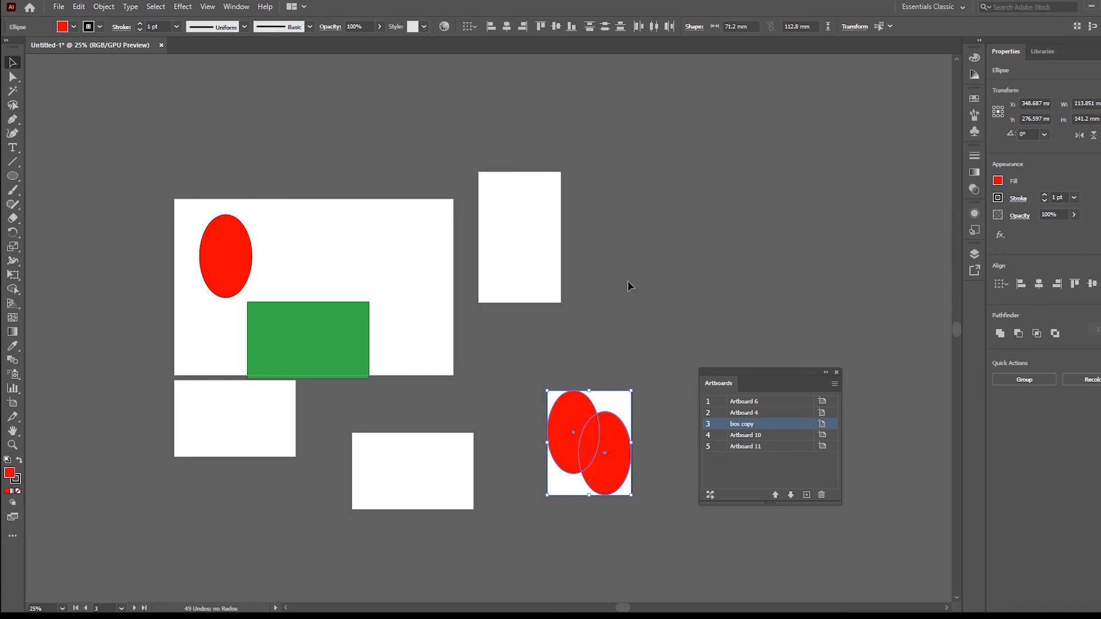
pyautogui.click(587, 352)
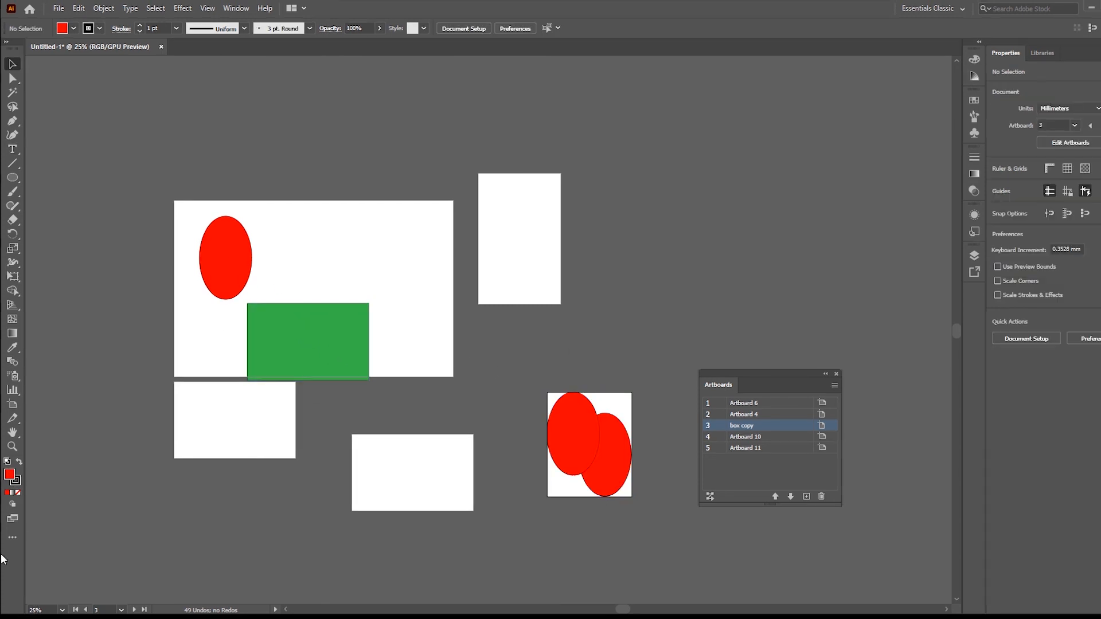
# Step: Delete Artboard 4, Artboard 10, Artboard 11 and the box copy artboard, keeping only Artboard 6
pyautogui.click(12, 404)
pyautogui.click(514, 222)
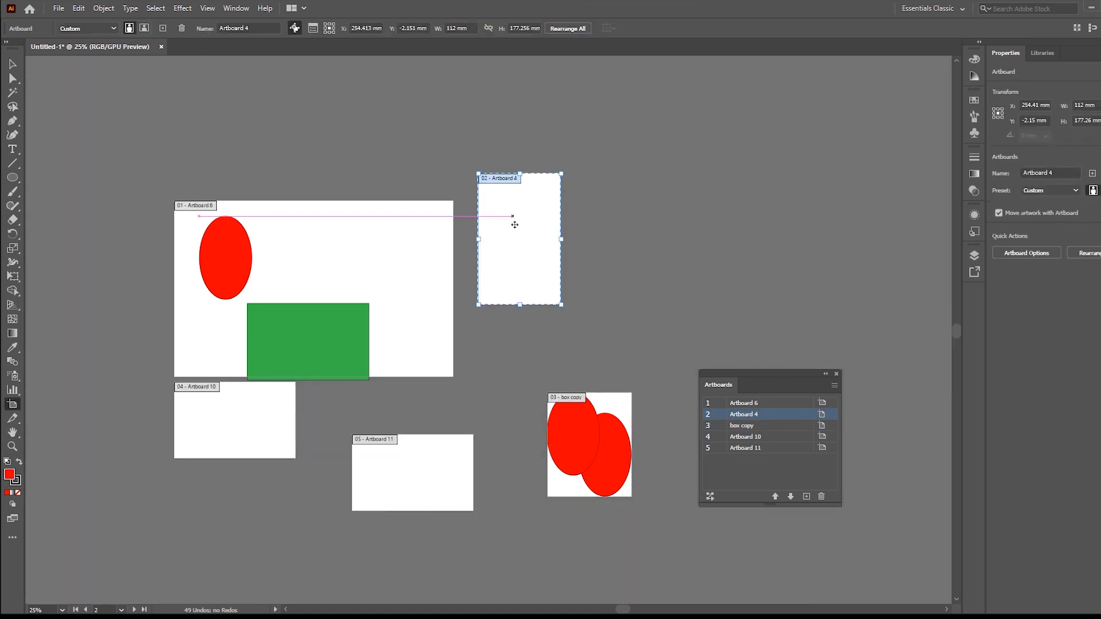
pyautogui.press('Delete')
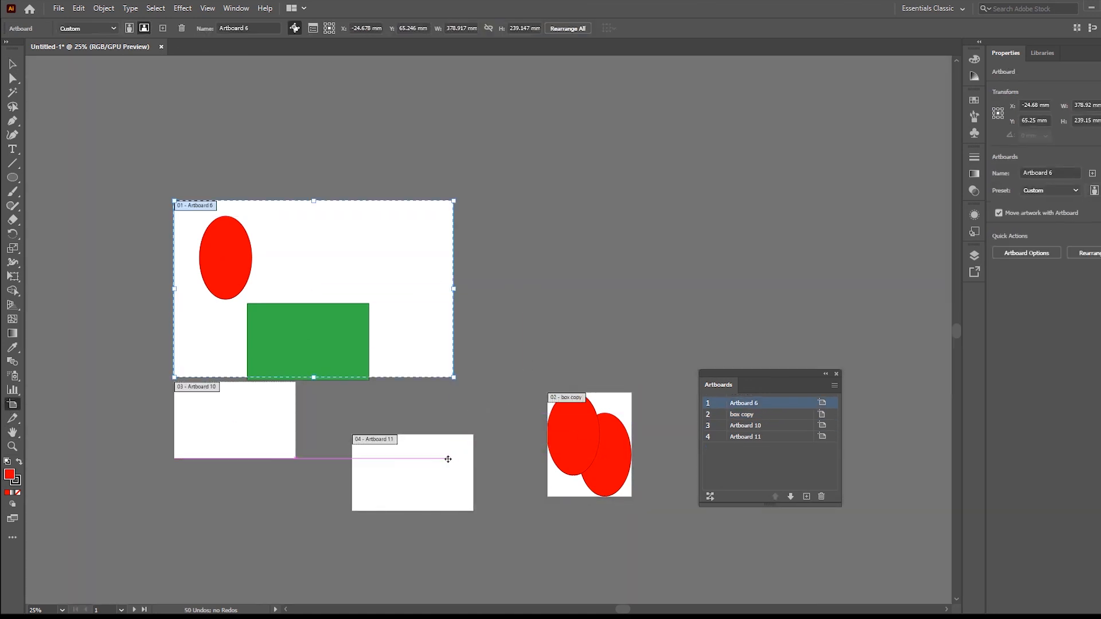
pyautogui.click(442, 457)
pyautogui.press('Delete')
pyautogui.click(548, 434)
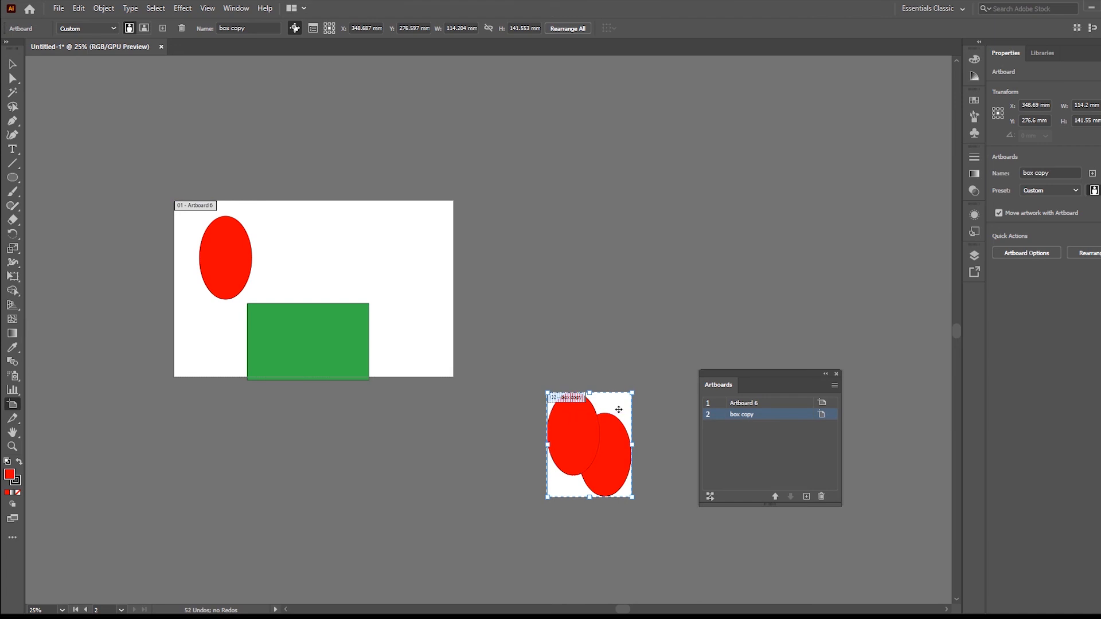
pyautogui.press('Delete')
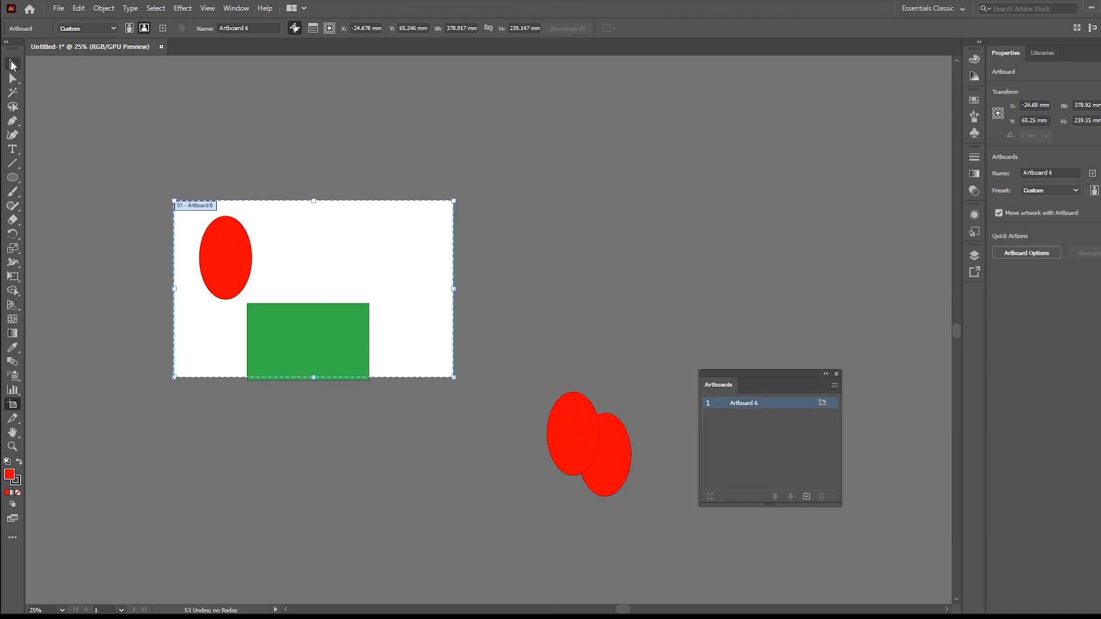
# Step: Move the two overlapping red ellipses together so they straddle the right edge of Artboard 6
pyautogui.click(13, 64)
pyautogui.moveTo(640, 494); pyautogui.dragTo(538, 395)
pyautogui.moveTo(585, 445); pyautogui.dragTo(456, 305)
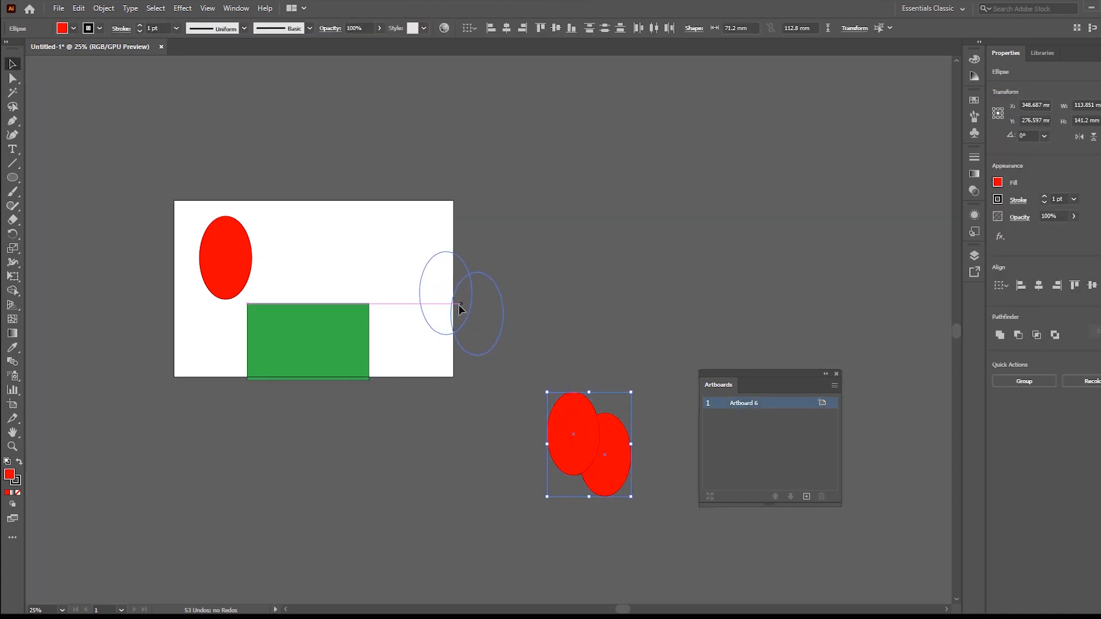
pyautogui.click(394, 270)
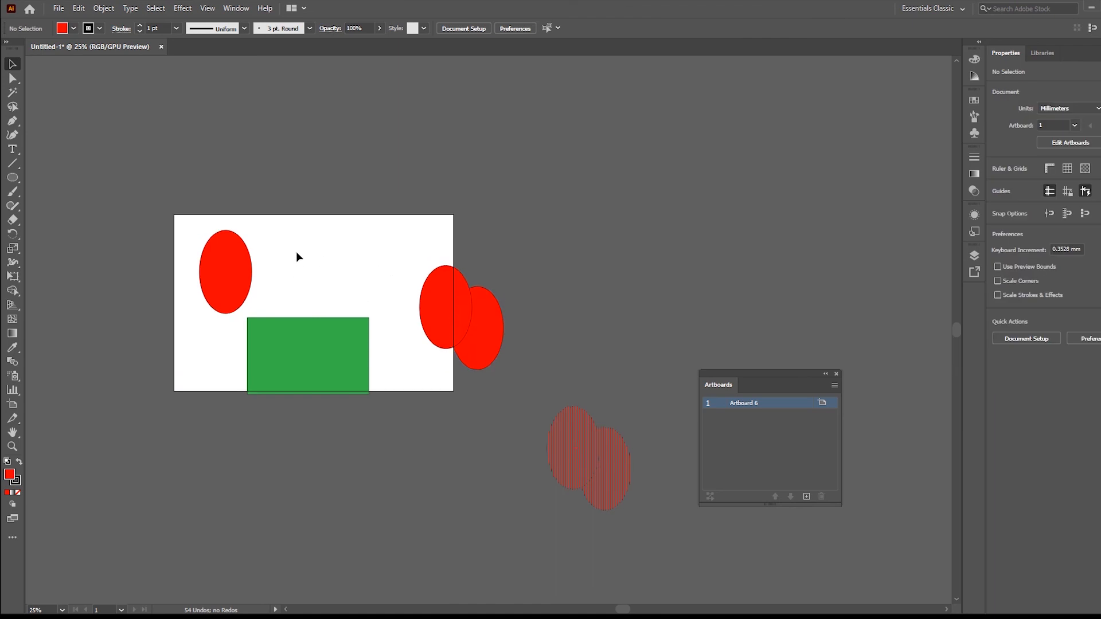
# Step: Move the green rectangle across Artboard 6's bottom edge and the single red ellipse across its upper-left corner
pyautogui.scroll(1, 336, 287)
pyautogui.moveTo(336, 286); pyautogui.dragTo(408, 236)
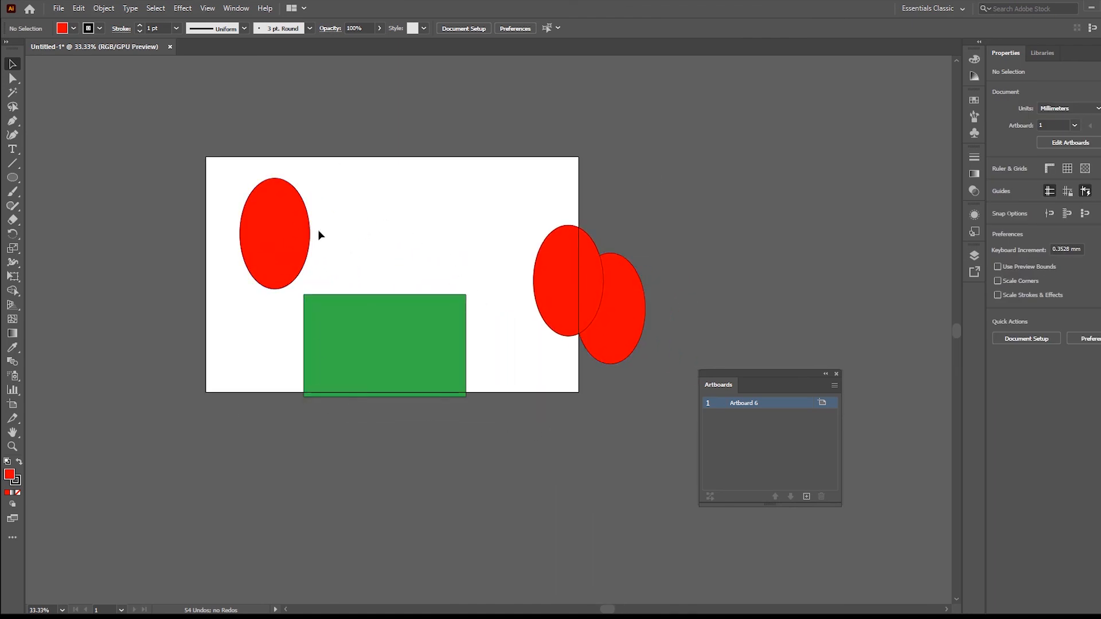
pyautogui.moveTo(423, 352); pyautogui.dragTo(480, 383)
pyautogui.moveTo(290, 234); pyautogui.dragTo(229, 170)
pyautogui.click(274, 244)
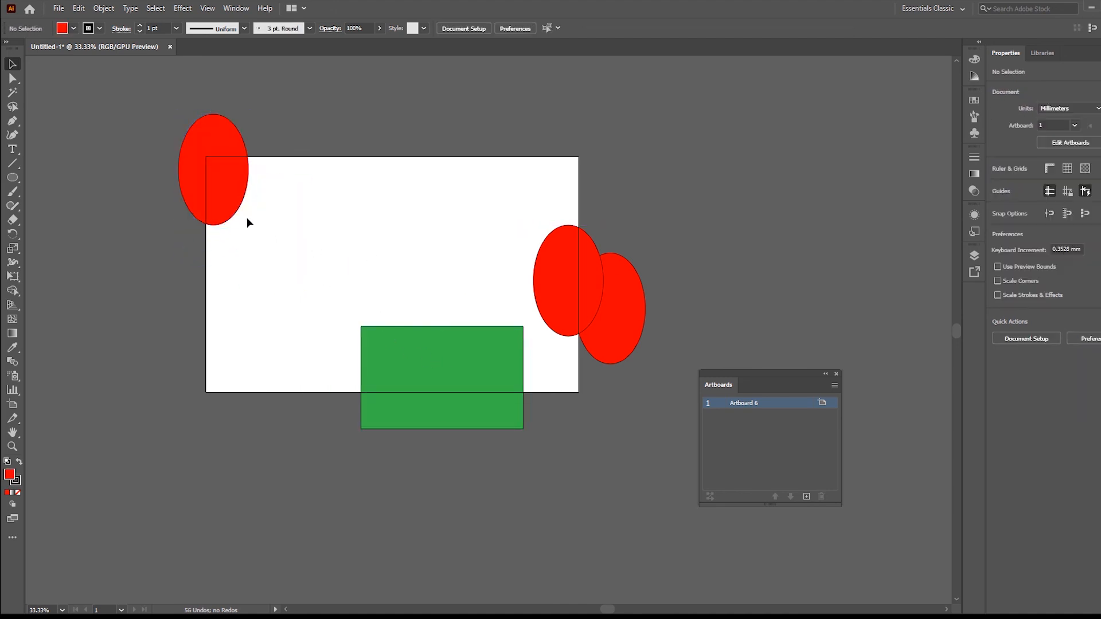
# Step: Enlarge the red ellipse at Artboard 6's upper-left corner to about 190 by 163 mm
pyautogui.click(233, 211)
pyautogui.moveTo(249, 225); pyautogui.dragTo(368, 274)
pyautogui.click(554, 109)
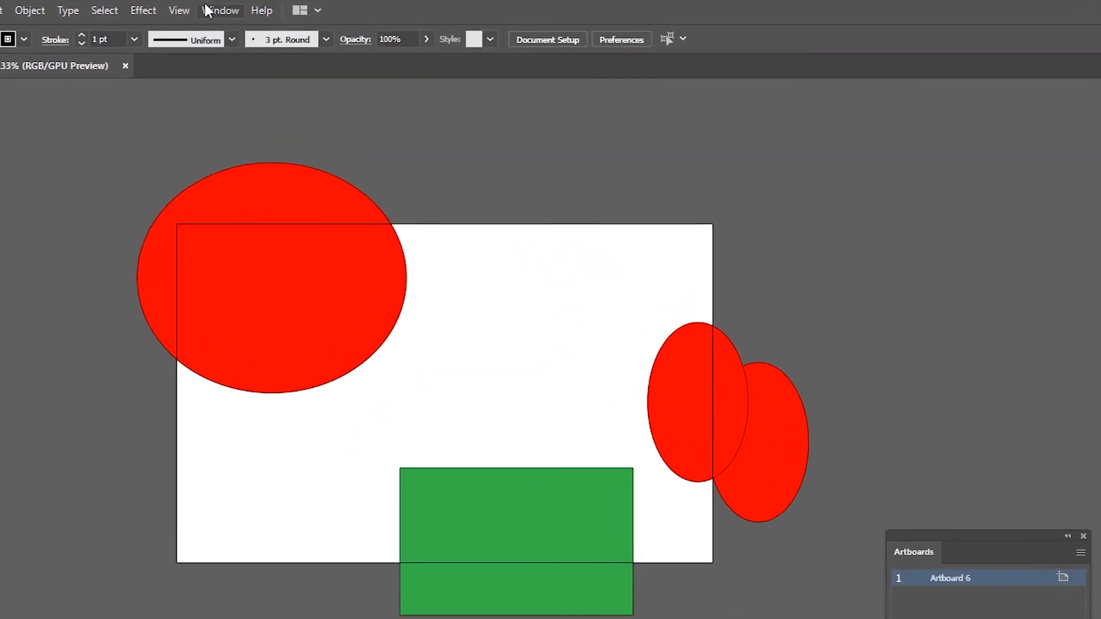
# Step: Turn on Trim View and stretch the large red ellipse upward to a height of about 177 mm
pyautogui.click(194, 9)
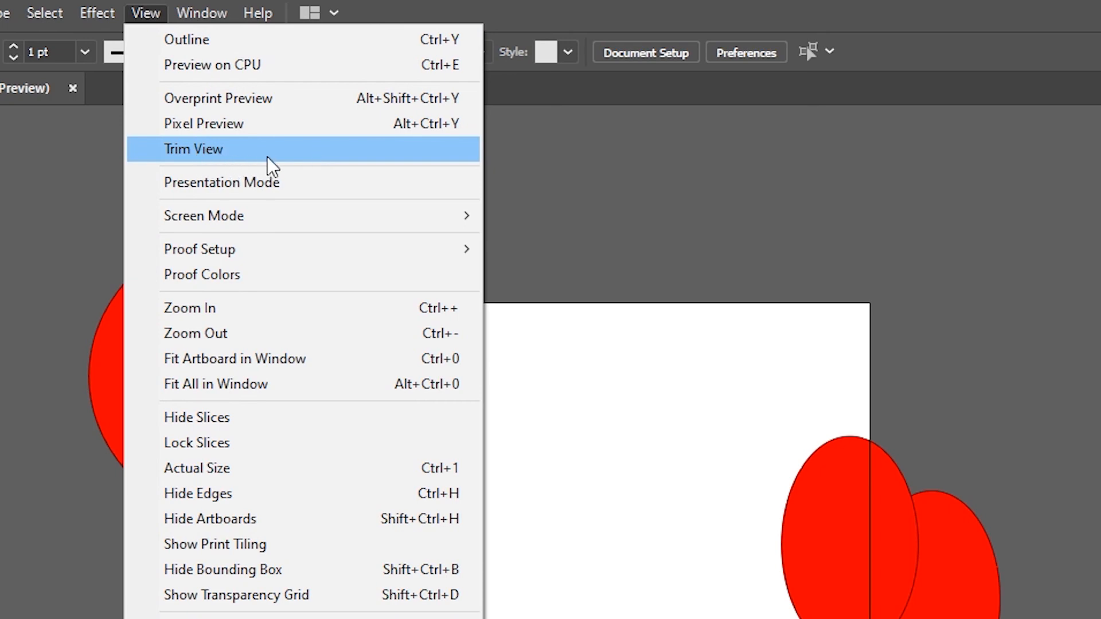
pyautogui.click(336, 150)
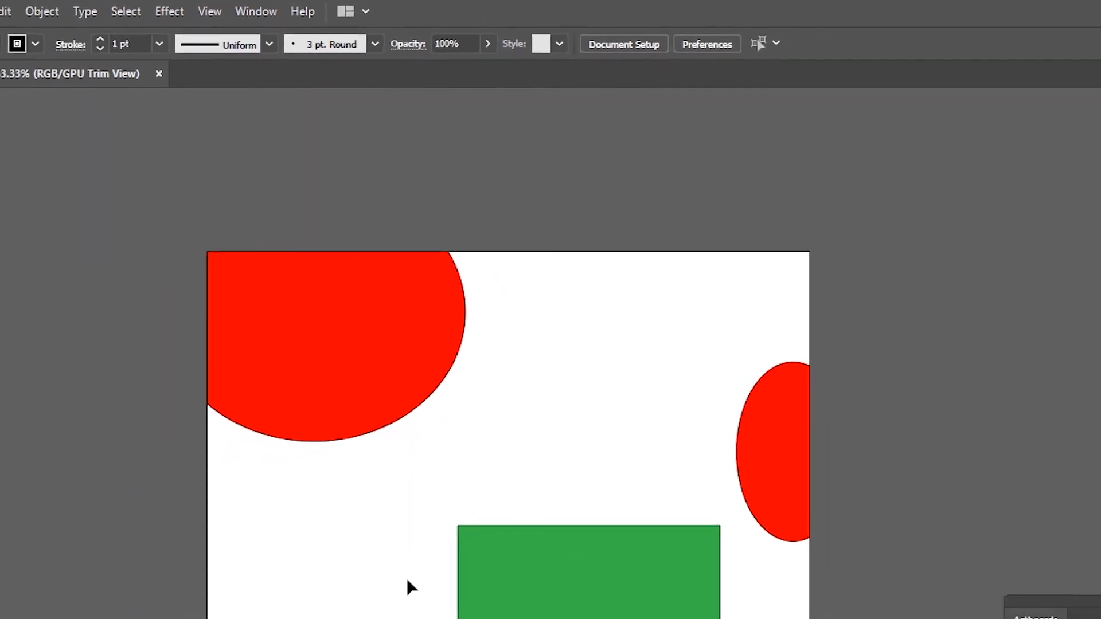
pyautogui.click(286, 237)
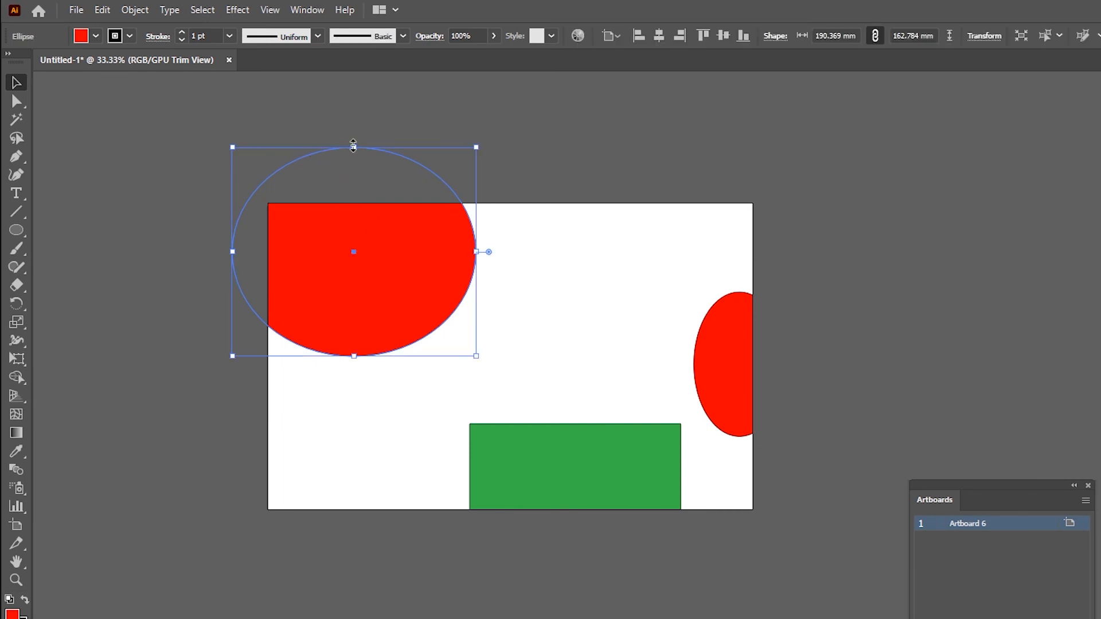
pyautogui.moveTo(353, 146)
pyautogui.mouseDown()
pyautogui.moveTo(353, 108)
pyautogui.moveTo(356, 128)
pyautogui.mouseUp()
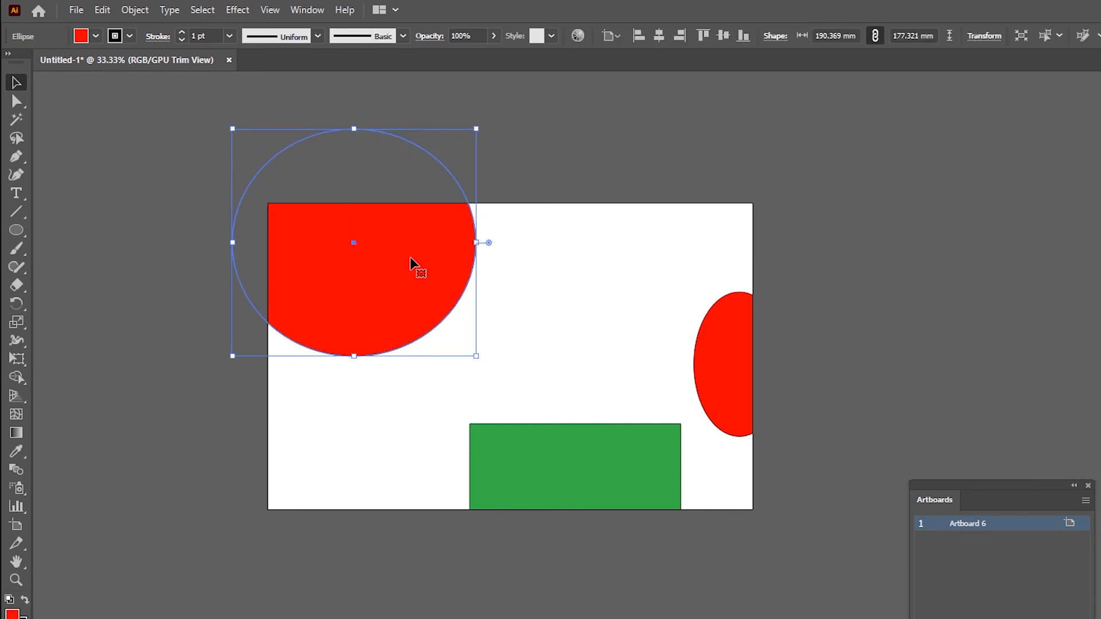
pyautogui.click(559, 230)
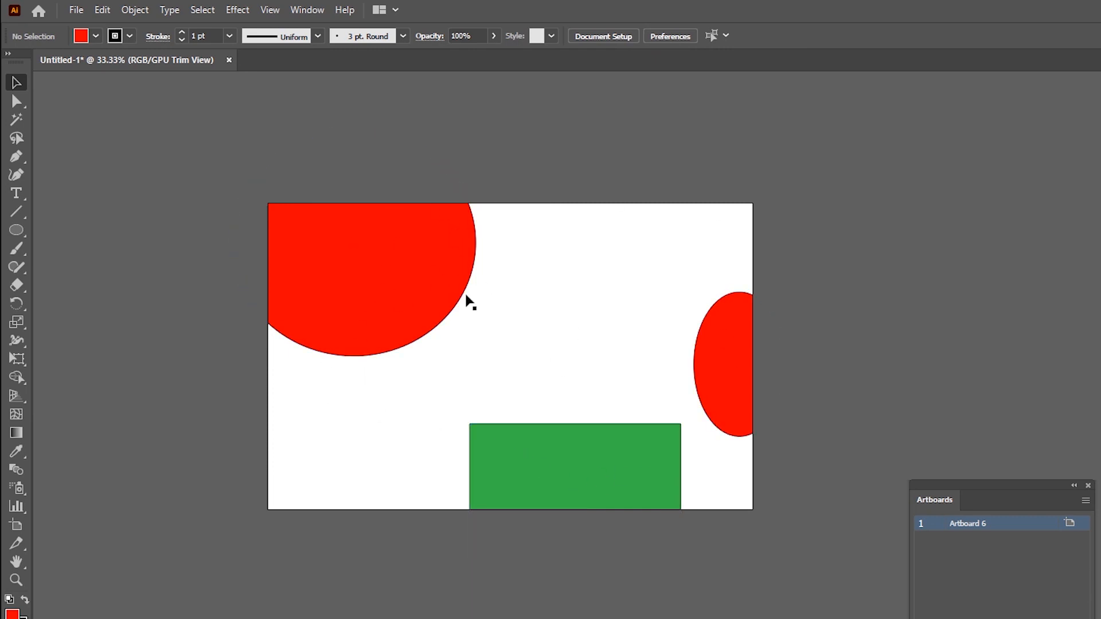
# Step: Open the document's view options to check the Trim View setting
pyautogui.click(270, 9)
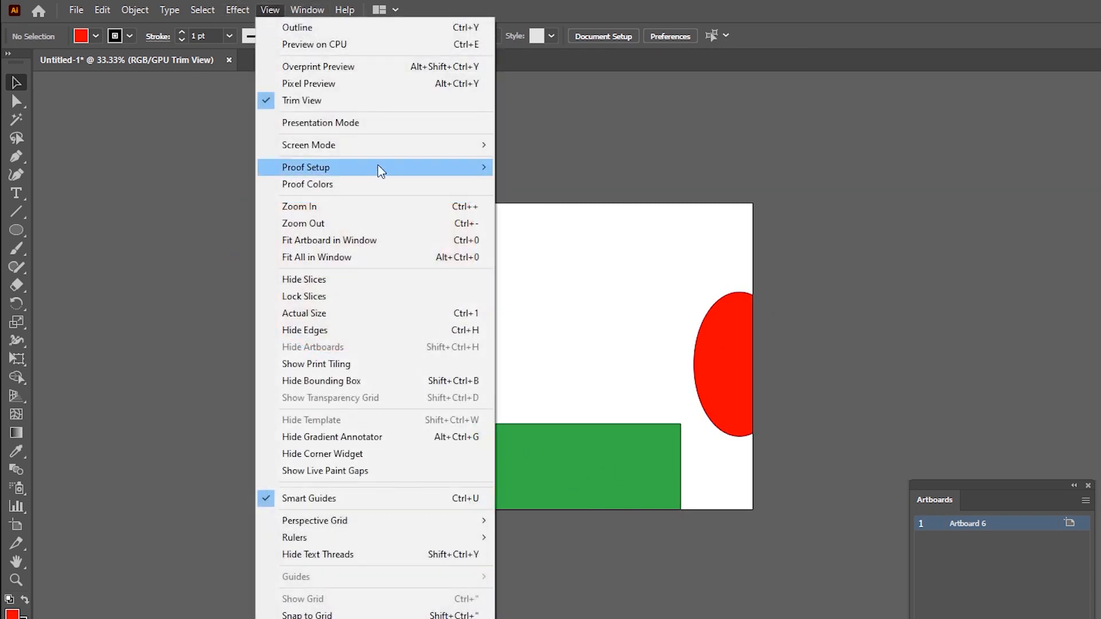
pyautogui.click(449, 106)
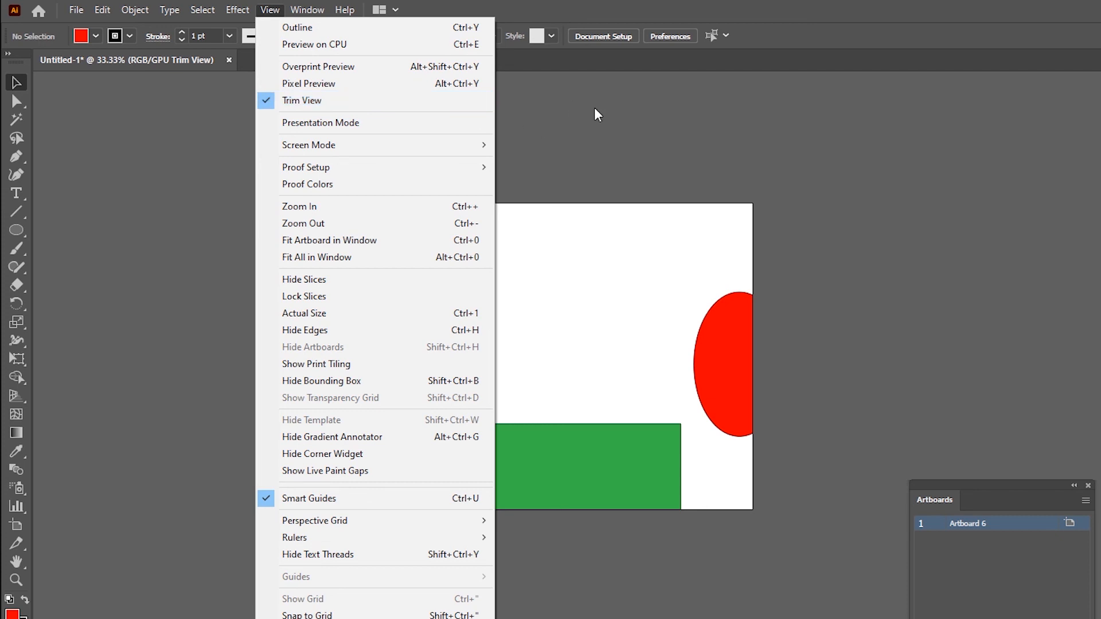